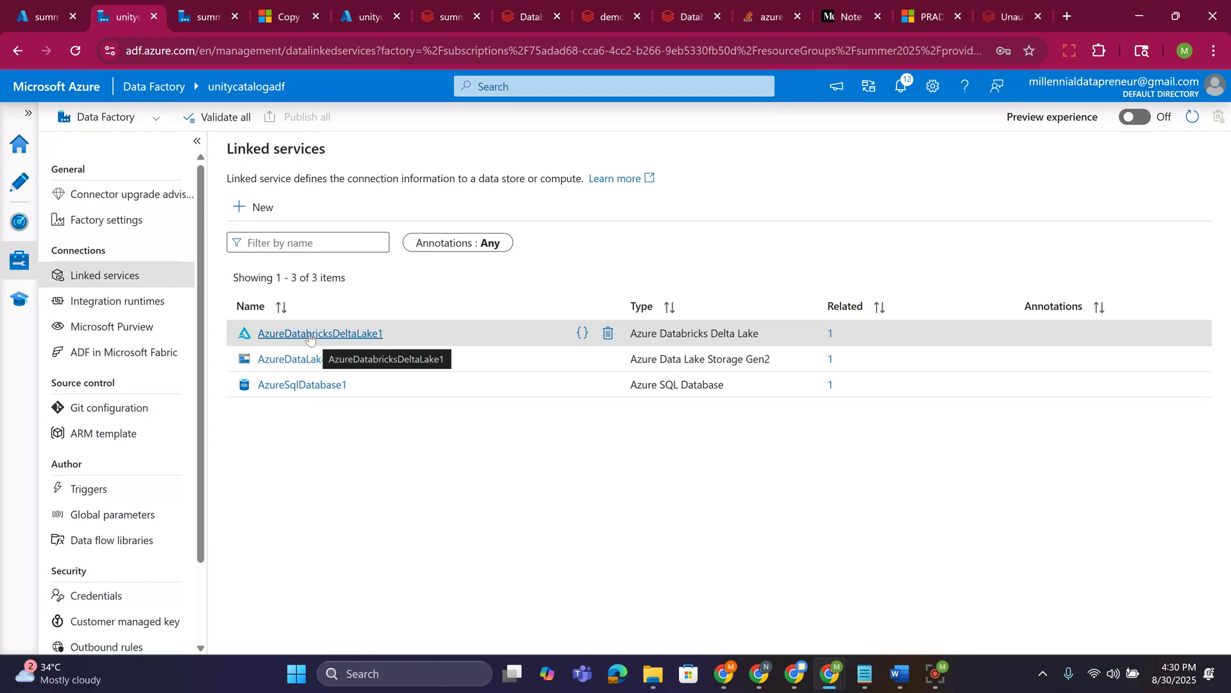
- Review the AzureDatabricksDeltaLake1 linked service's connection settings and authentication method options, and test its connection
click(310, 334)
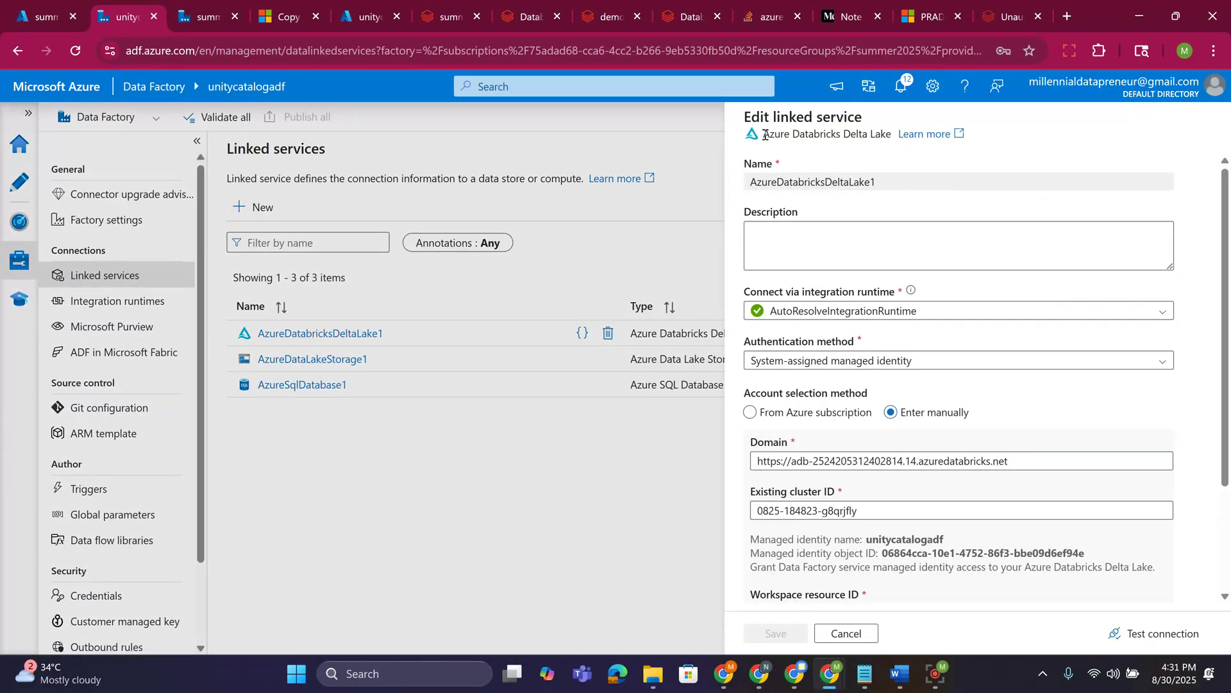
drag(765, 135, 892, 134)
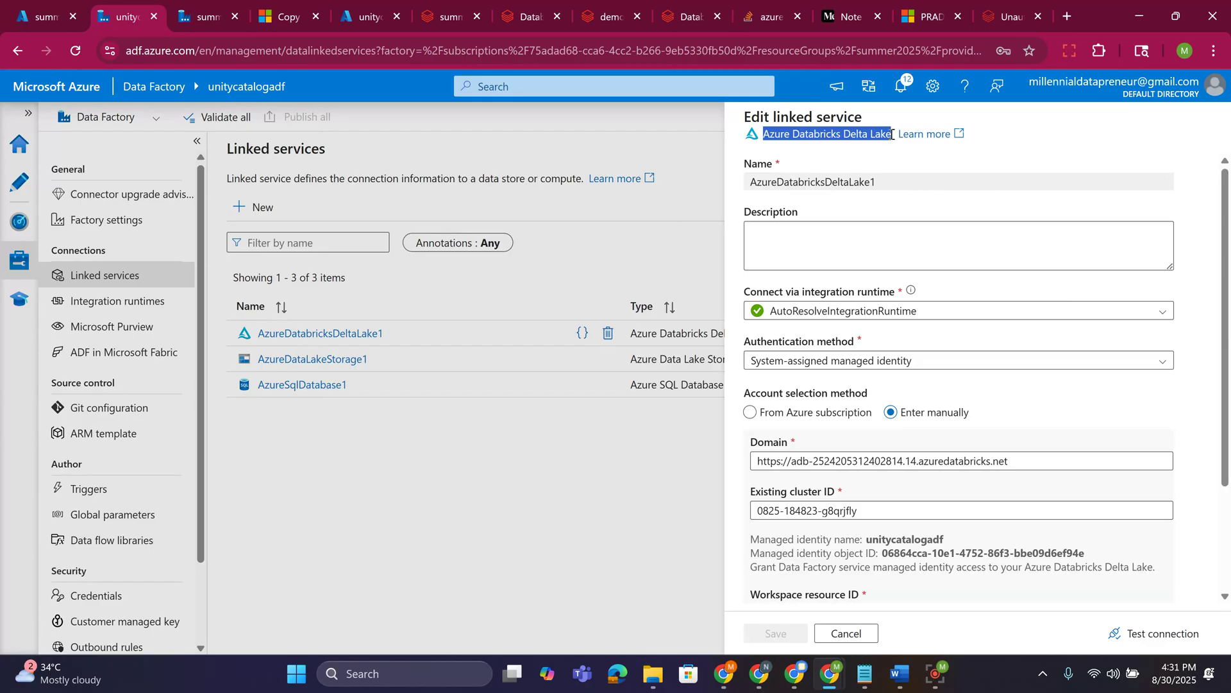
scroll(872, 256, down, 2)
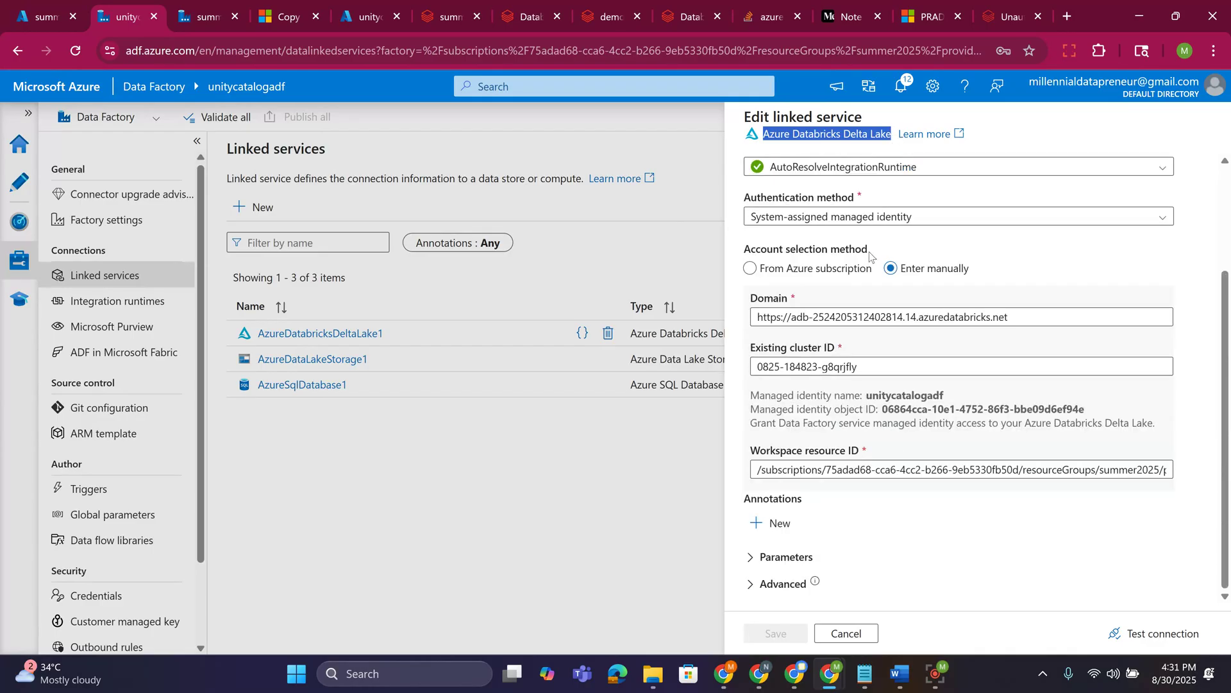
scroll(866, 260, up, 2)
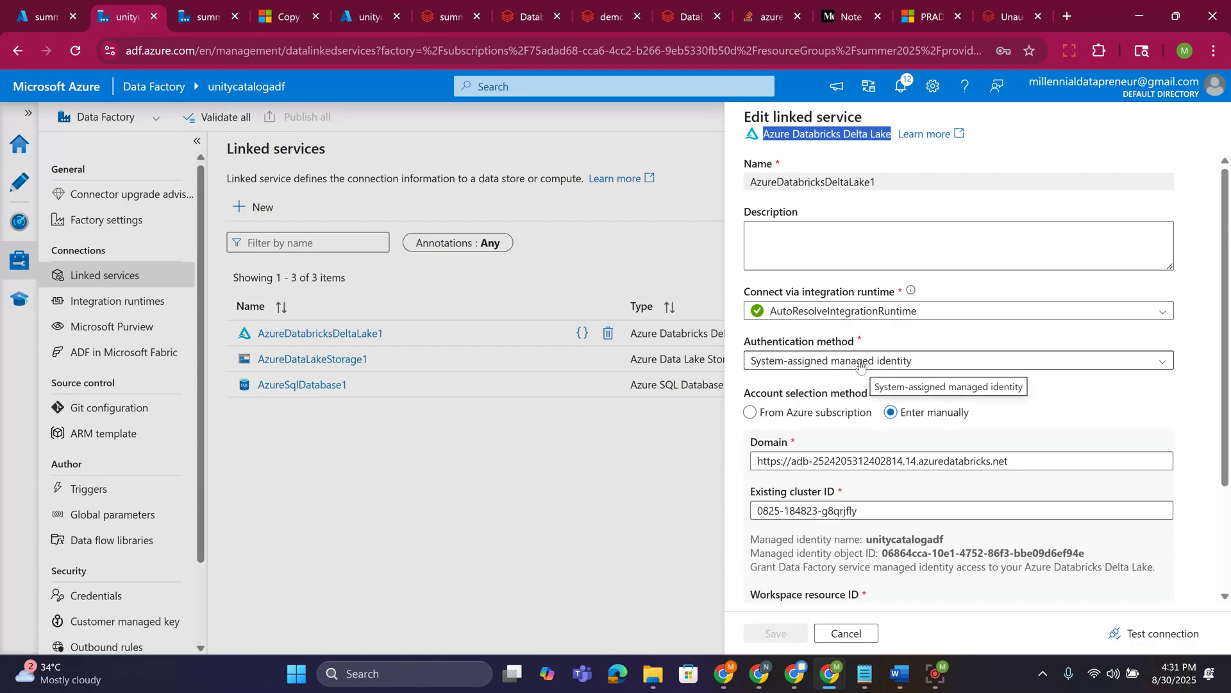
click(837, 363)
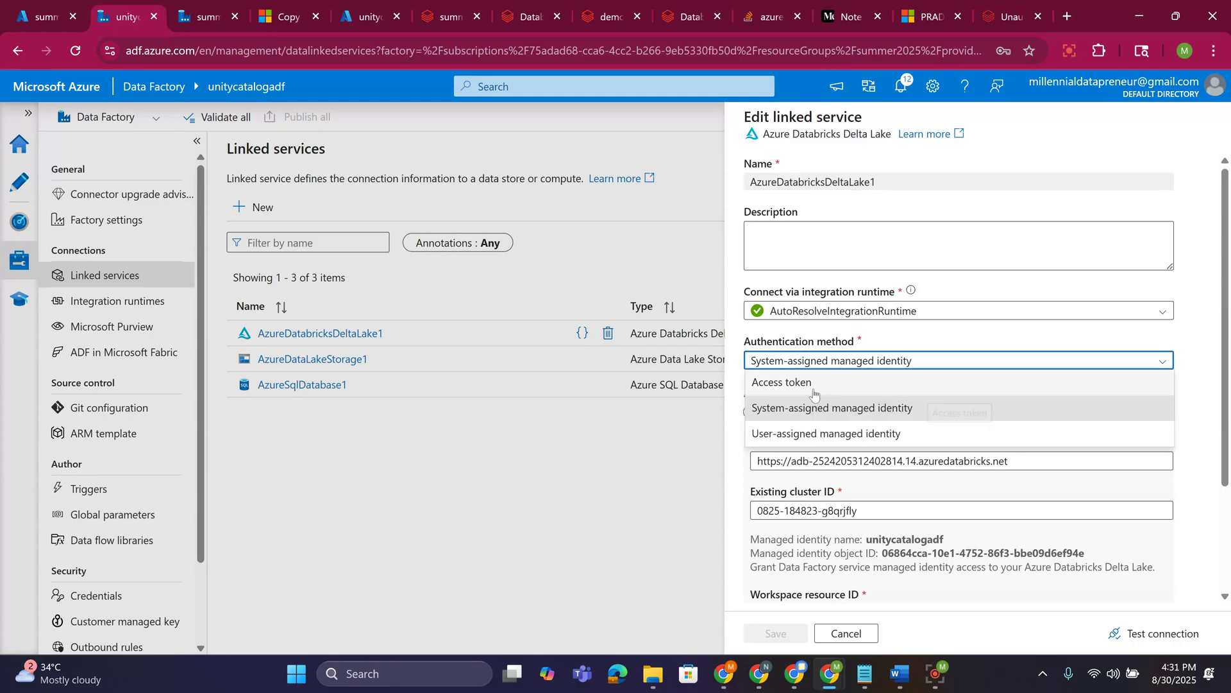
click(859, 360)
scroll(849, 370, down, 1)
scroll(850, 370, down, 2)
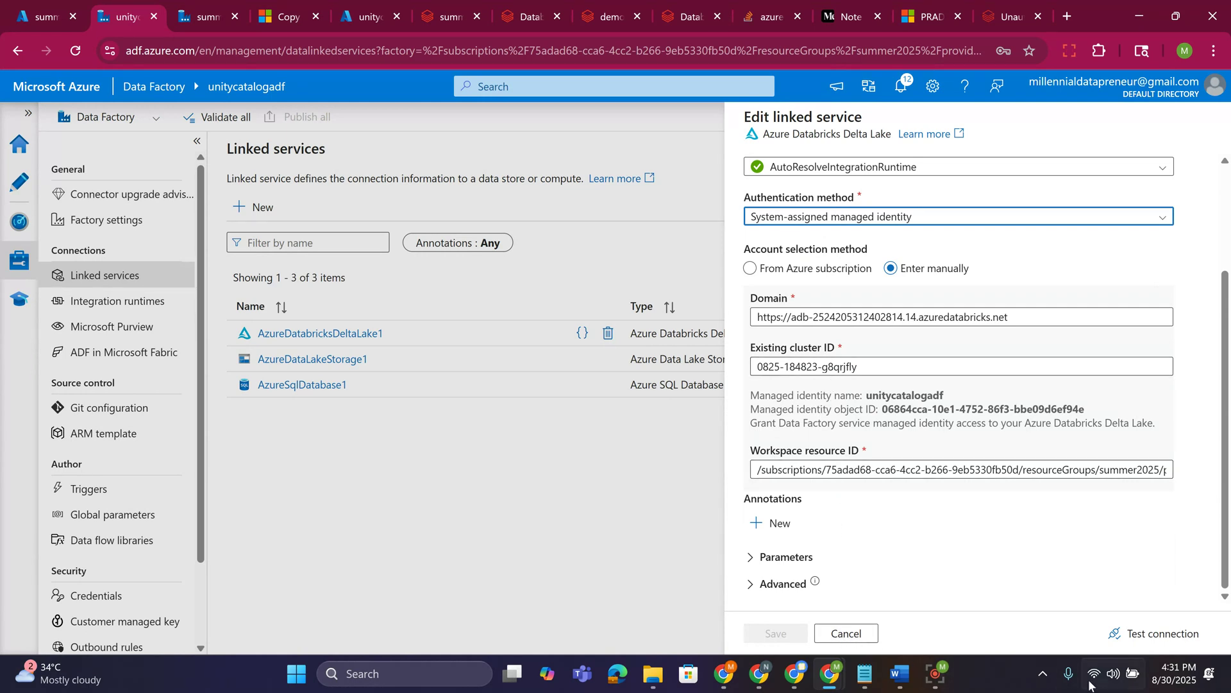
click(1154, 641)
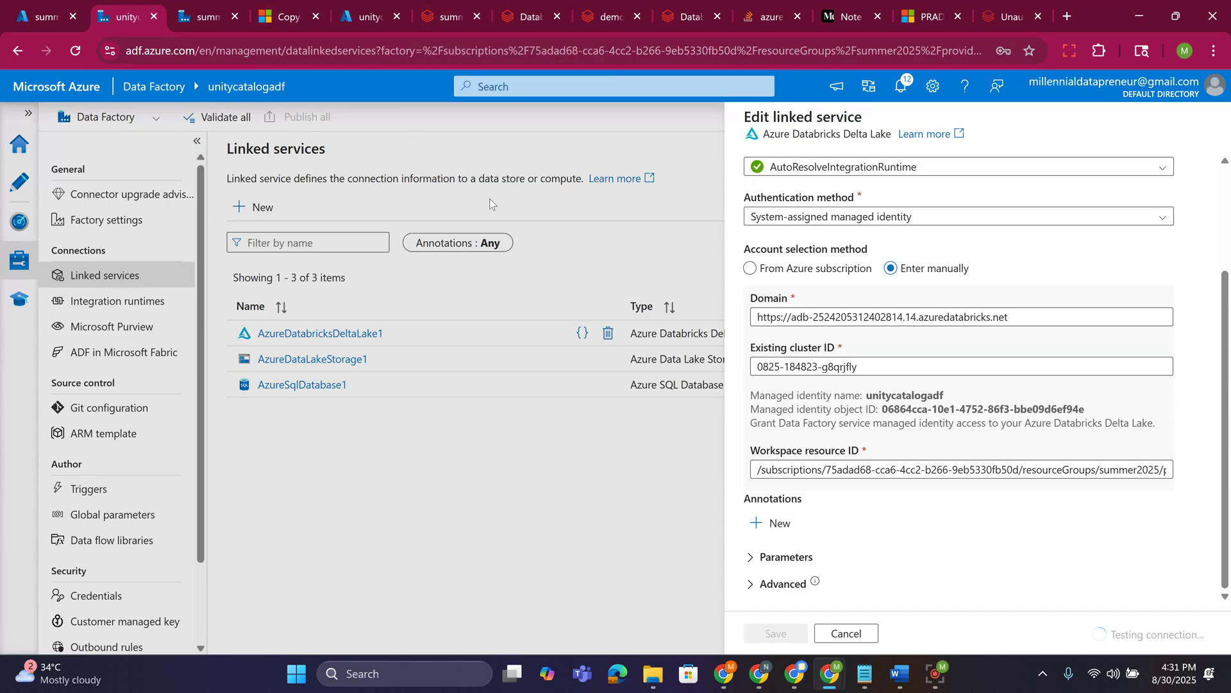
- Check the compute attached to the Databricks Catalog Explorer, and return to Data Factory to close the Delta Lake linked service without saving
click(447, 15)
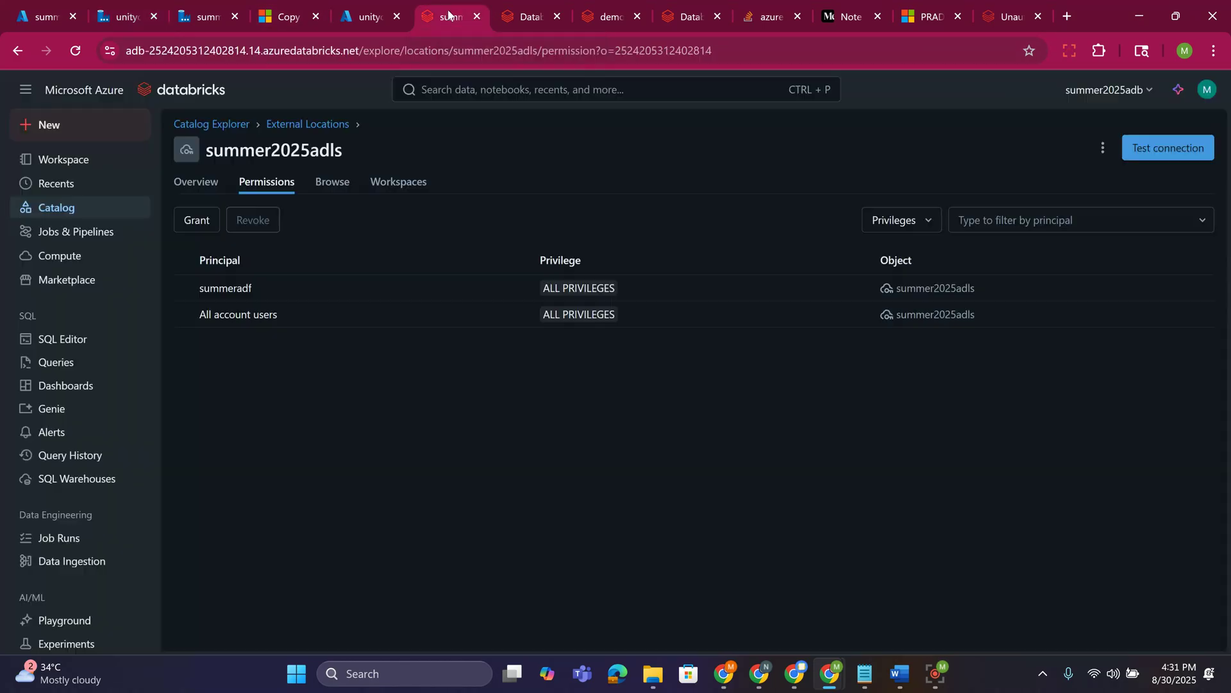
click(521, 17)
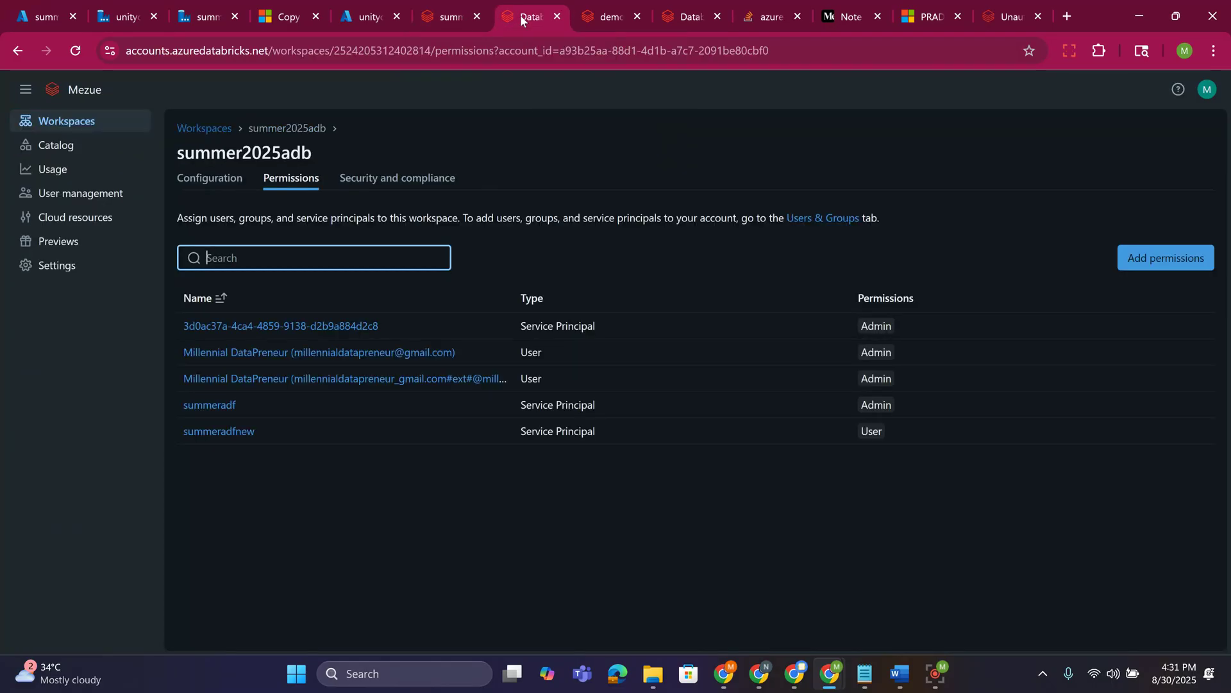
click(598, 17)
click(400, 148)
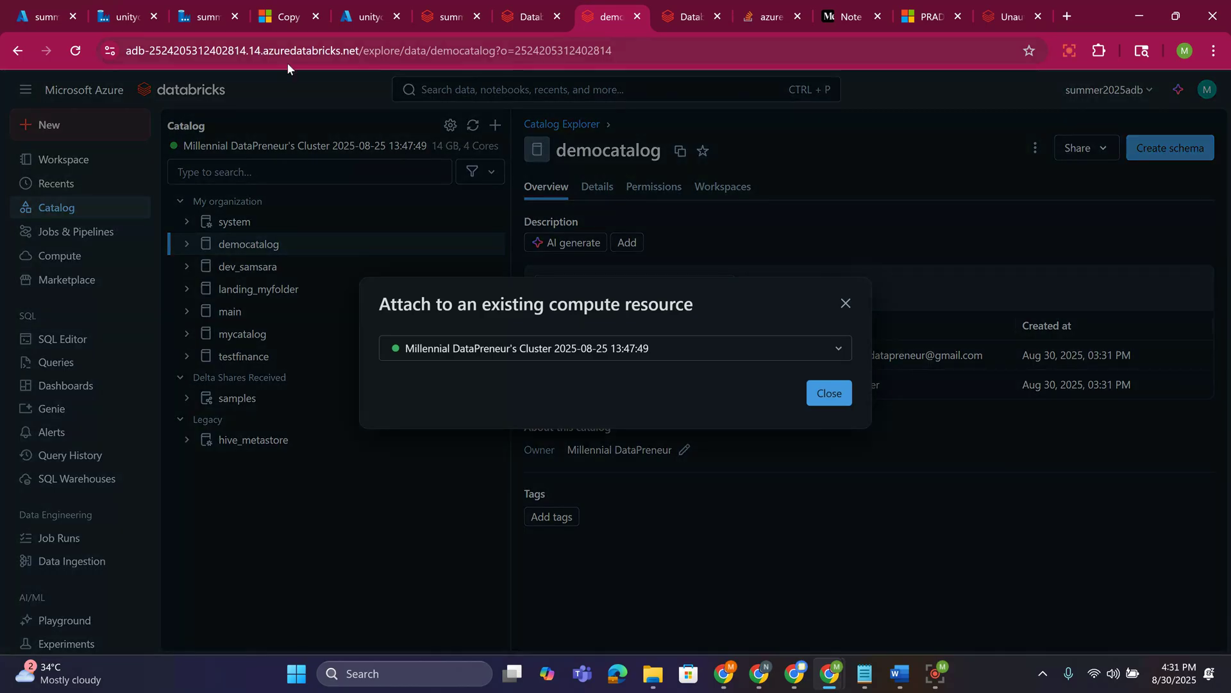
click(110, 8)
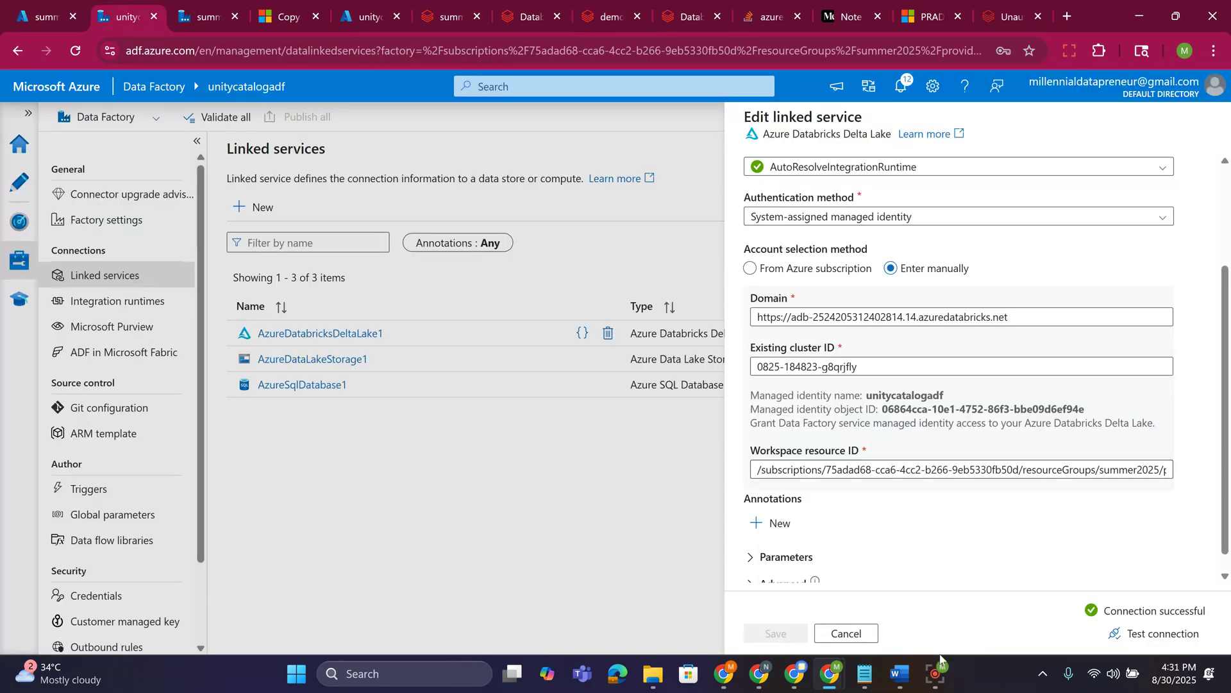
click(847, 634)
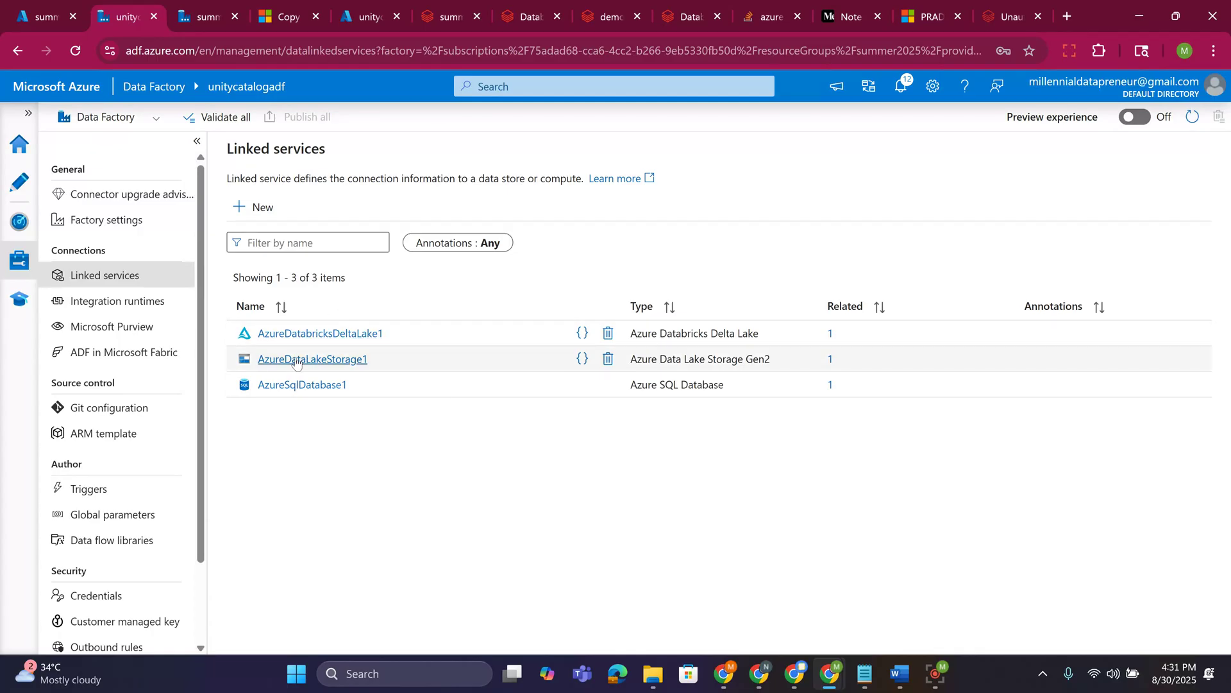
- Review AzureDataLakeStorage1's authentication type options and storage URL, start a connection test, and close the linked service without saving
click(296, 360)
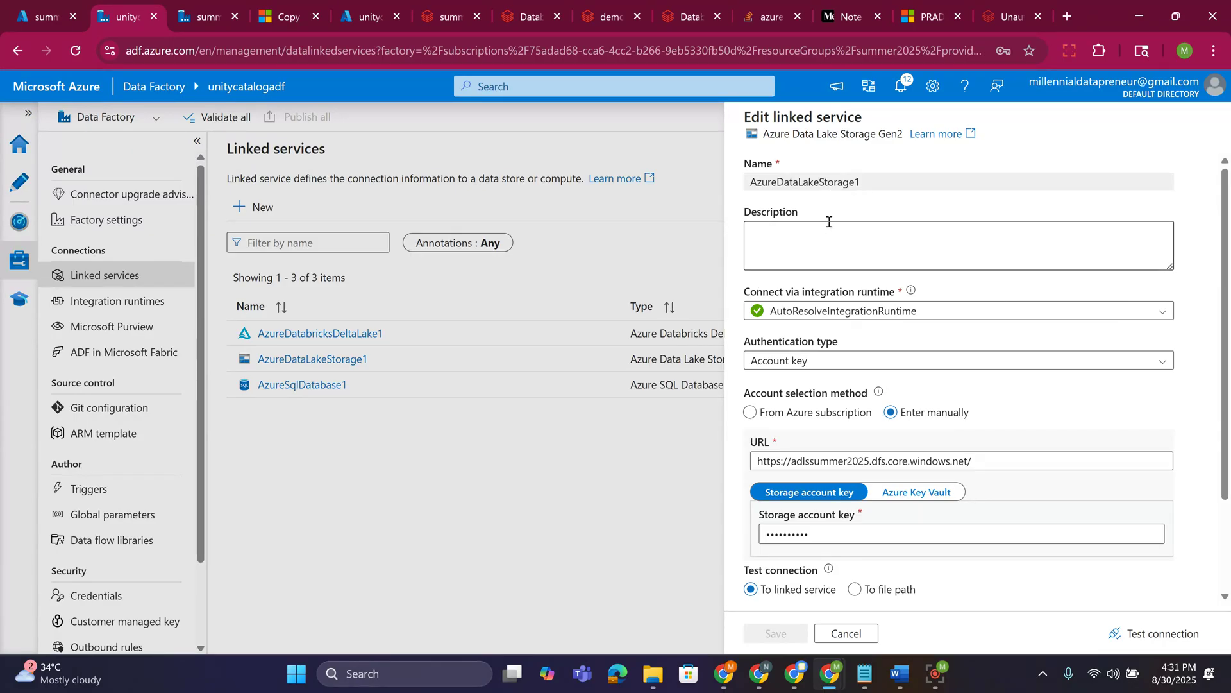
click(826, 363)
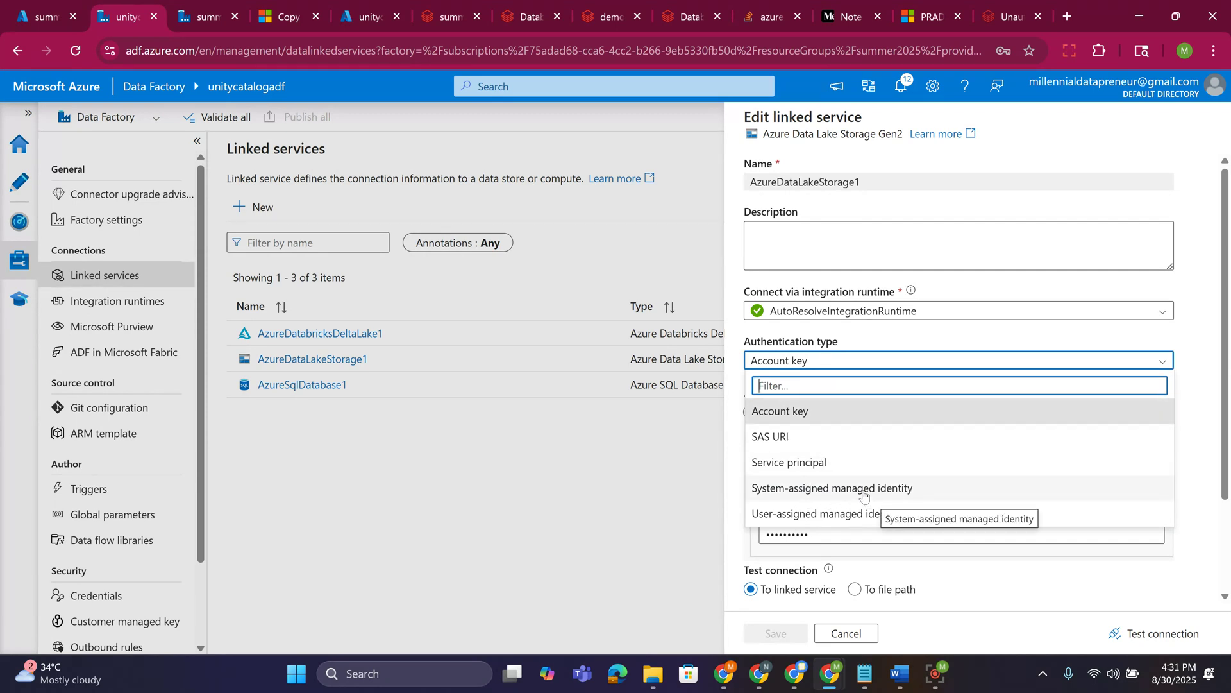
click(834, 363)
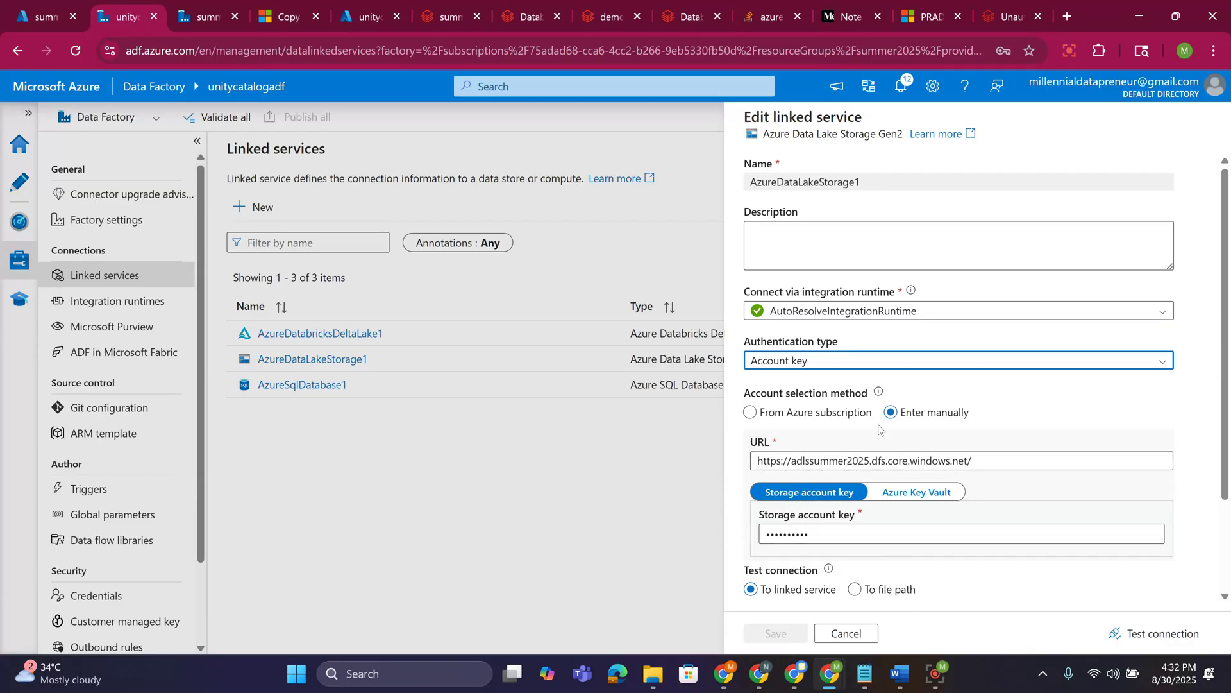
drag(792, 460, 996, 460)
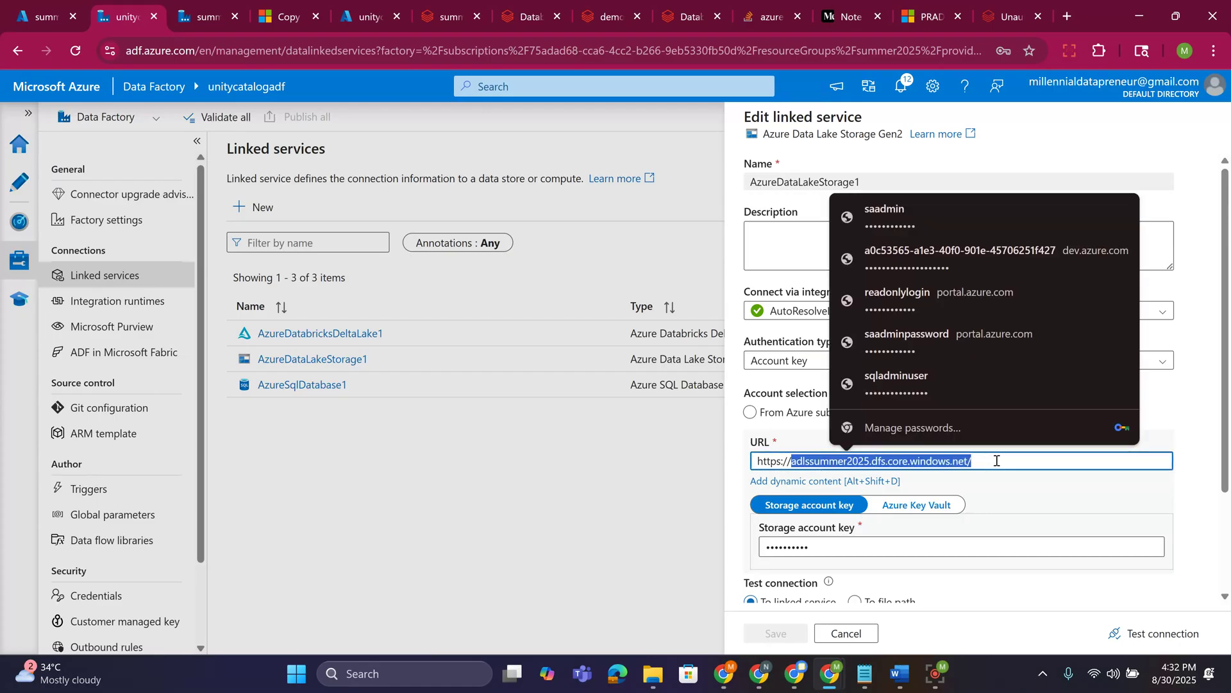
scroll(972, 487, down, 2)
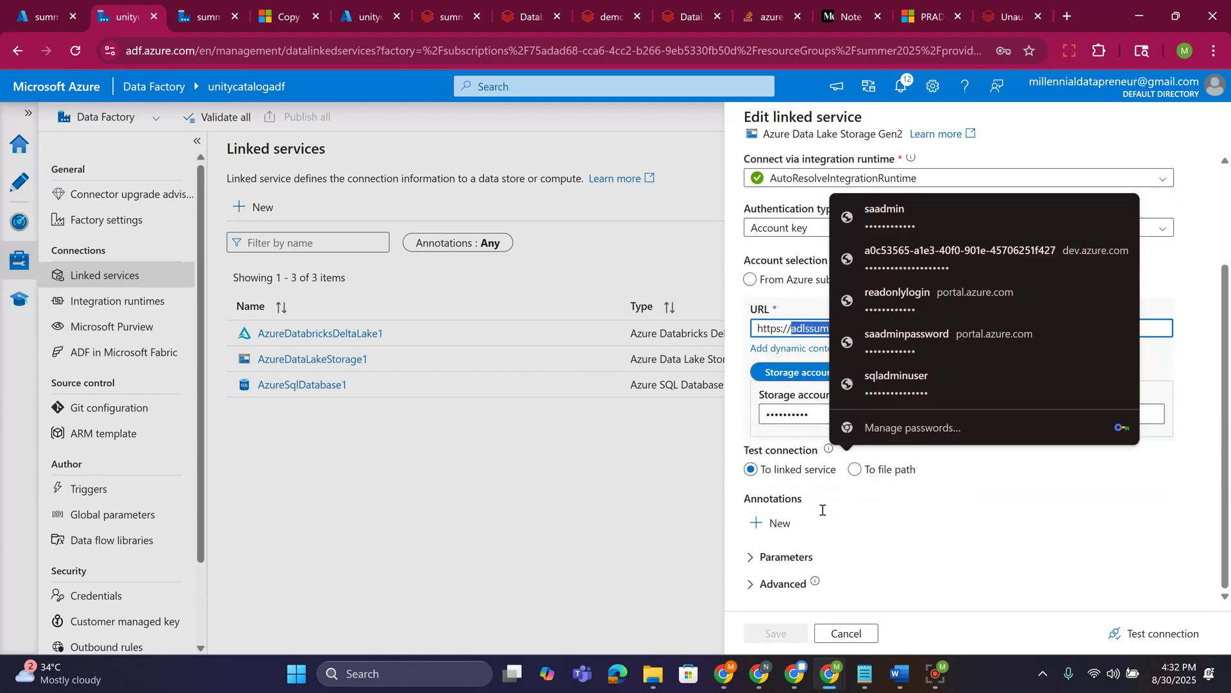
click(1148, 633)
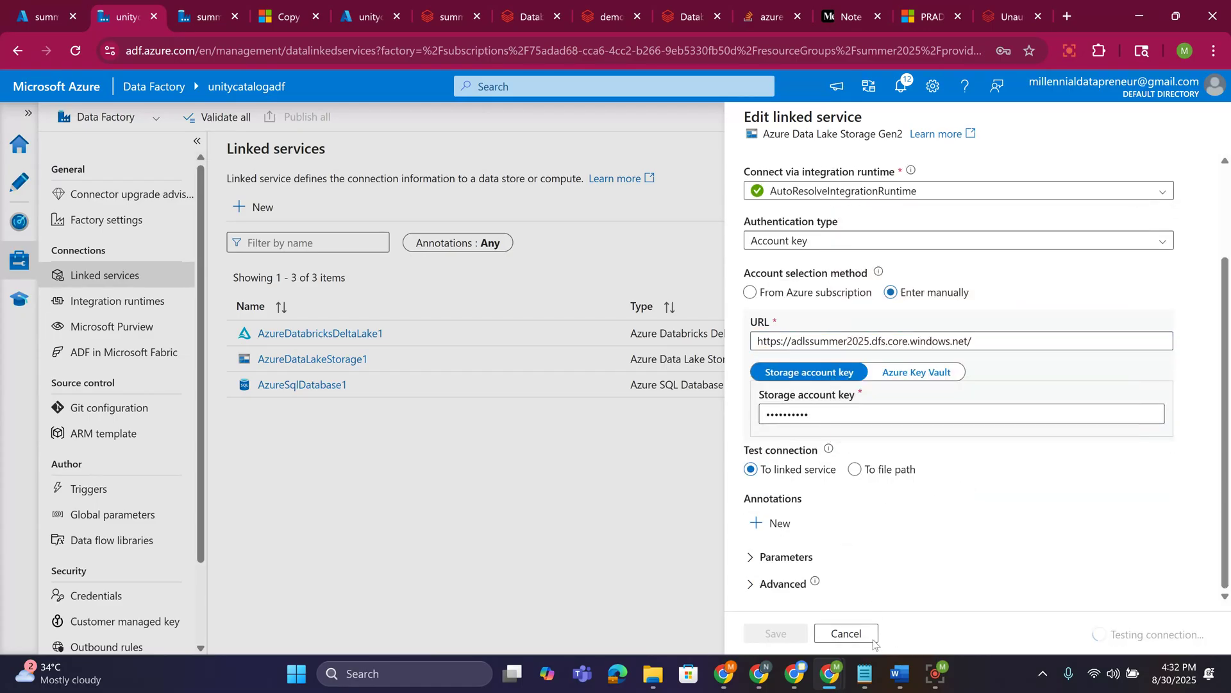
click(847, 634)
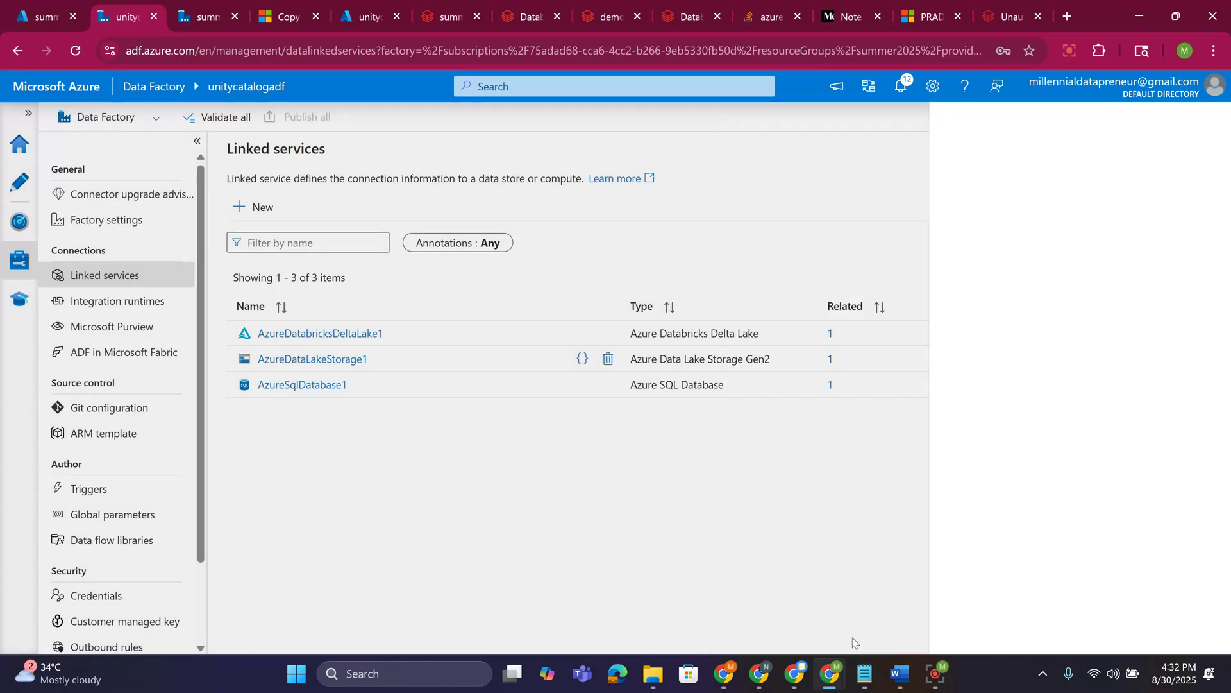
- Review AzureSqlDatabase1's server domain, database, user name and authentication type options, and close the linked service without saving
click(298, 386)
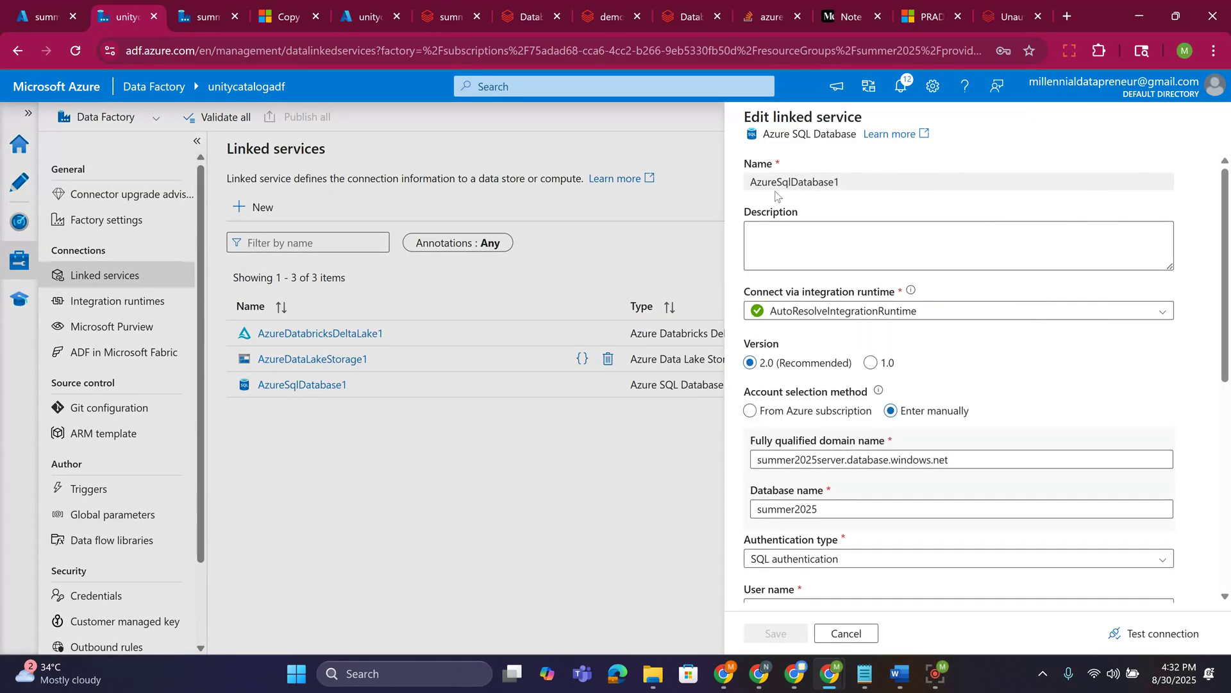
scroll(824, 420, down, 1)
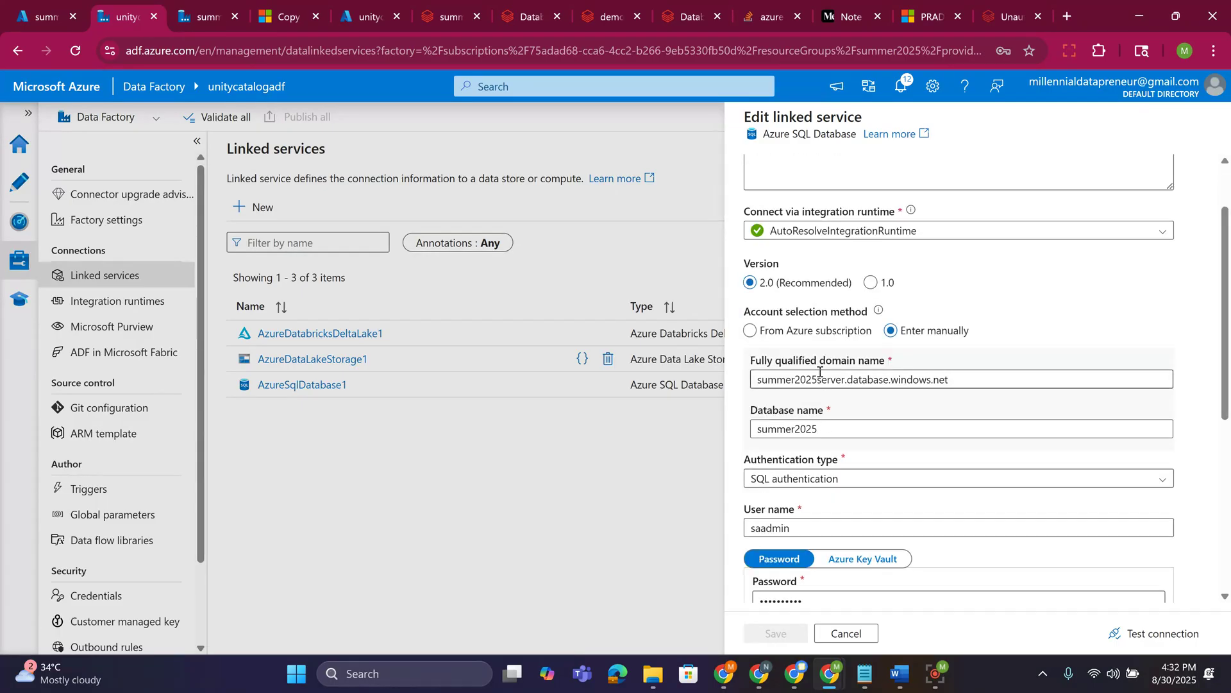
double_click(956, 380)
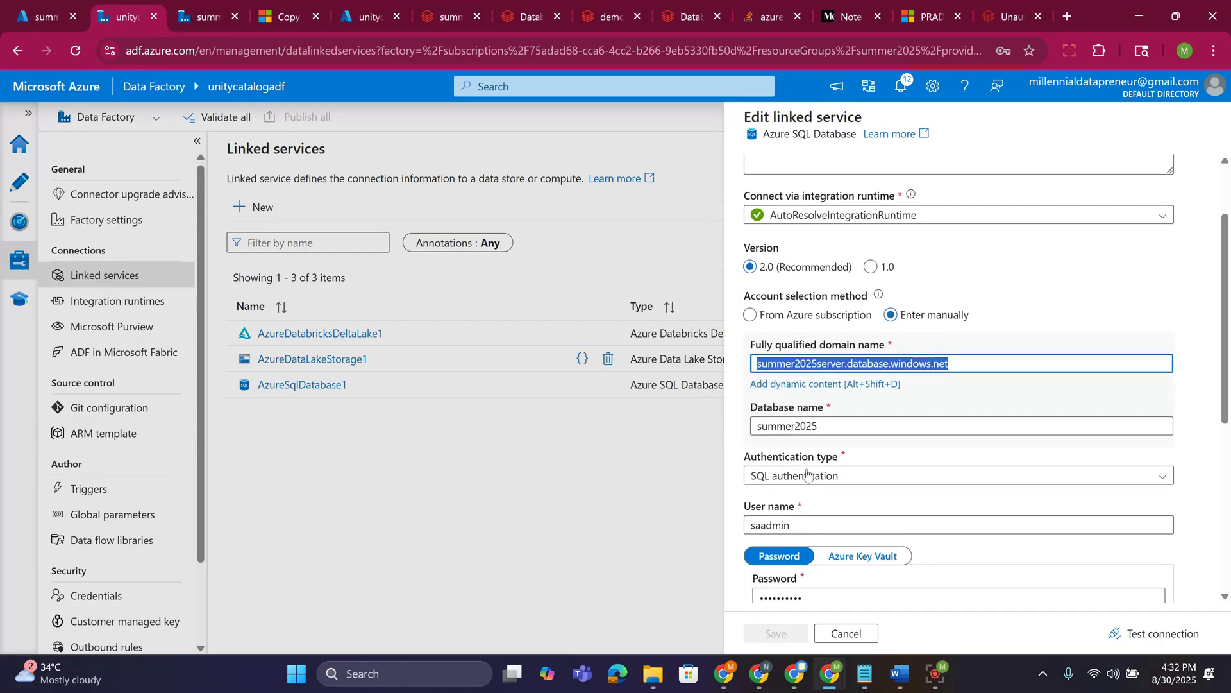
scroll(828, 392, down, 2)
double_click(818, 382)
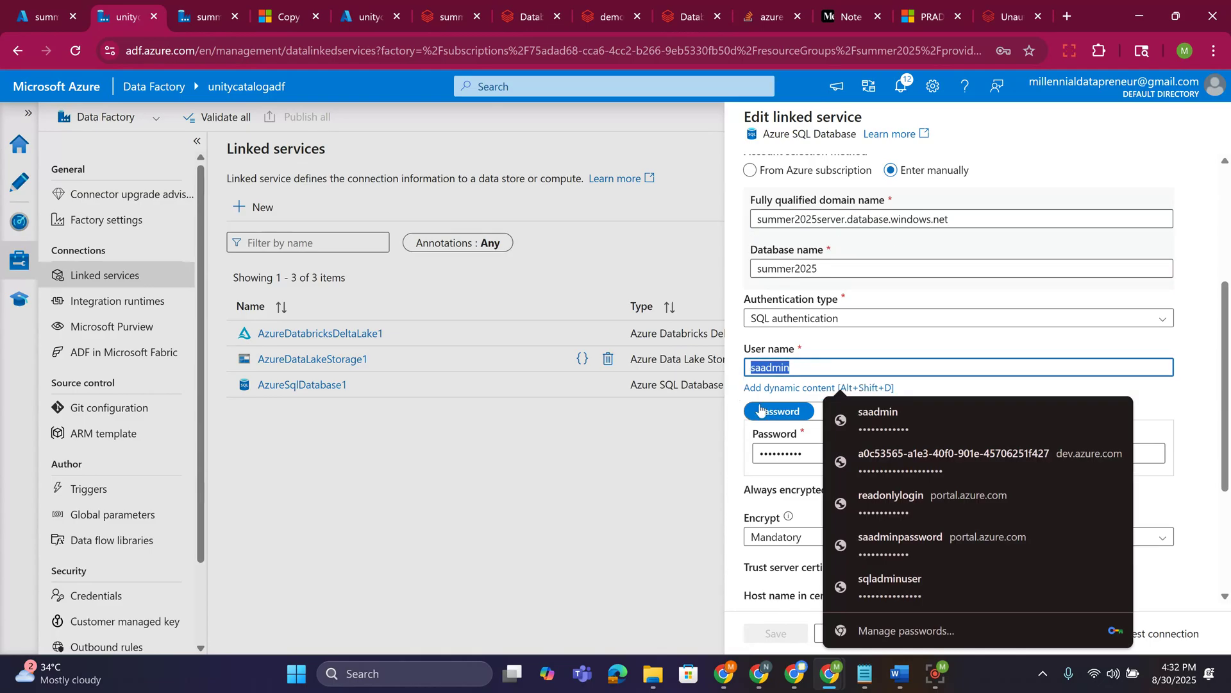
scroll(795, 429, down, 1)
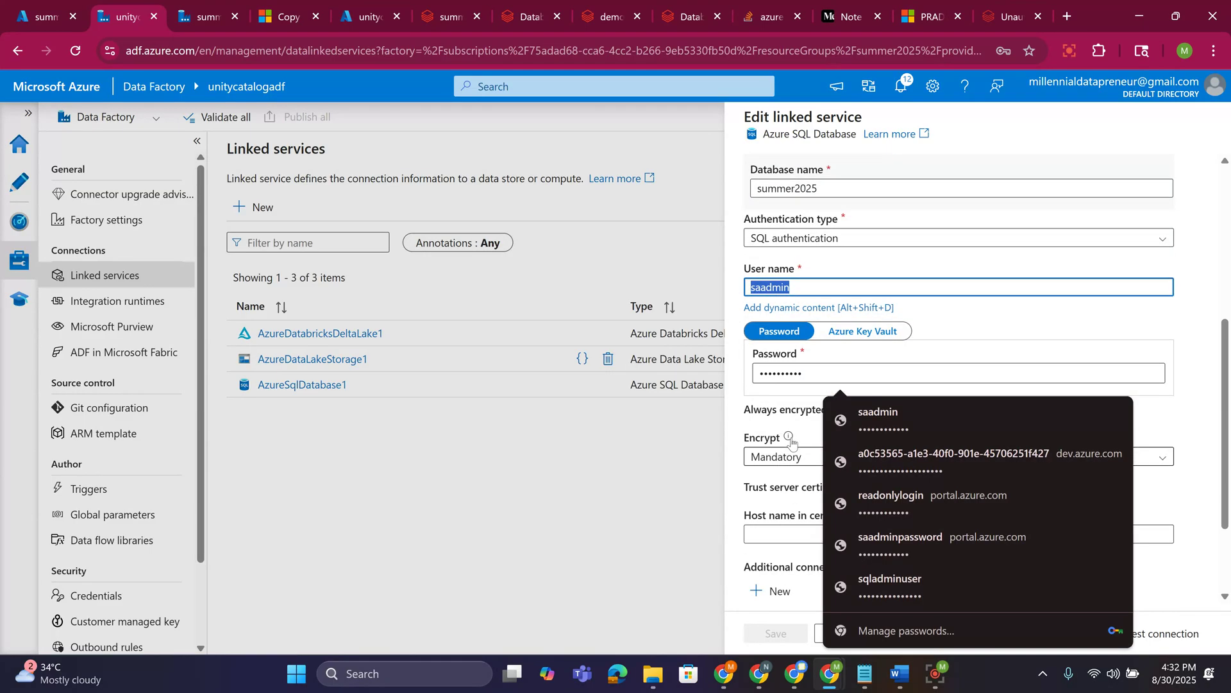
click(811, 242)
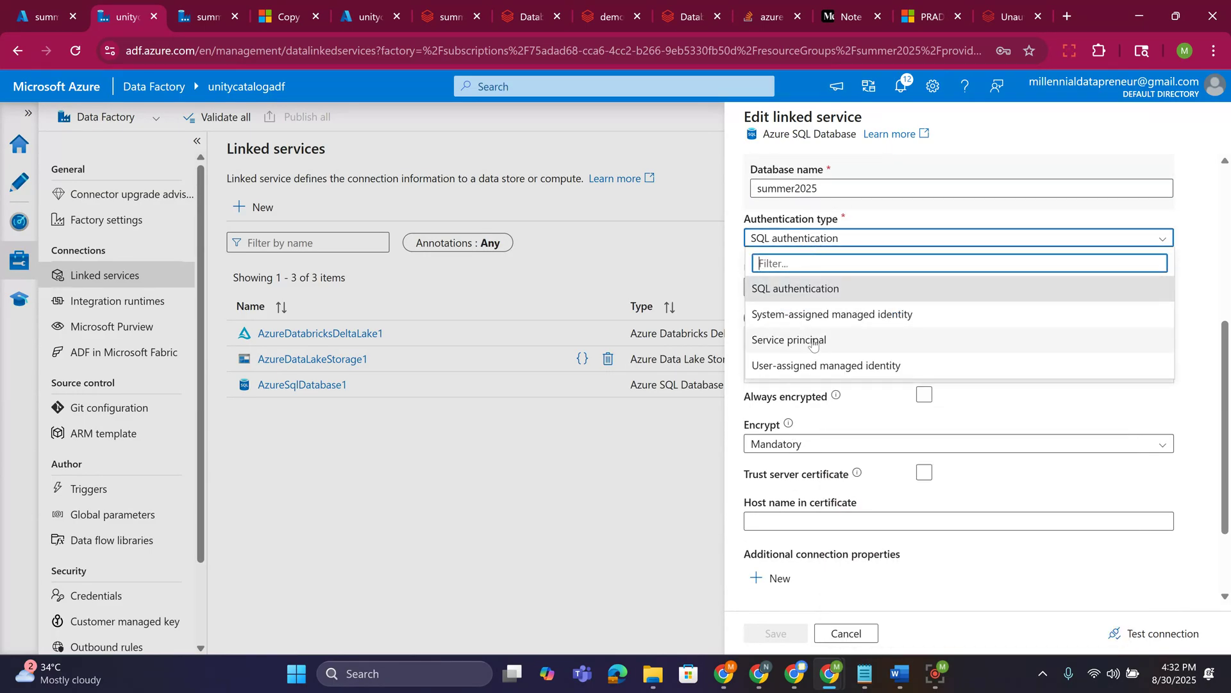
click(731, 453)
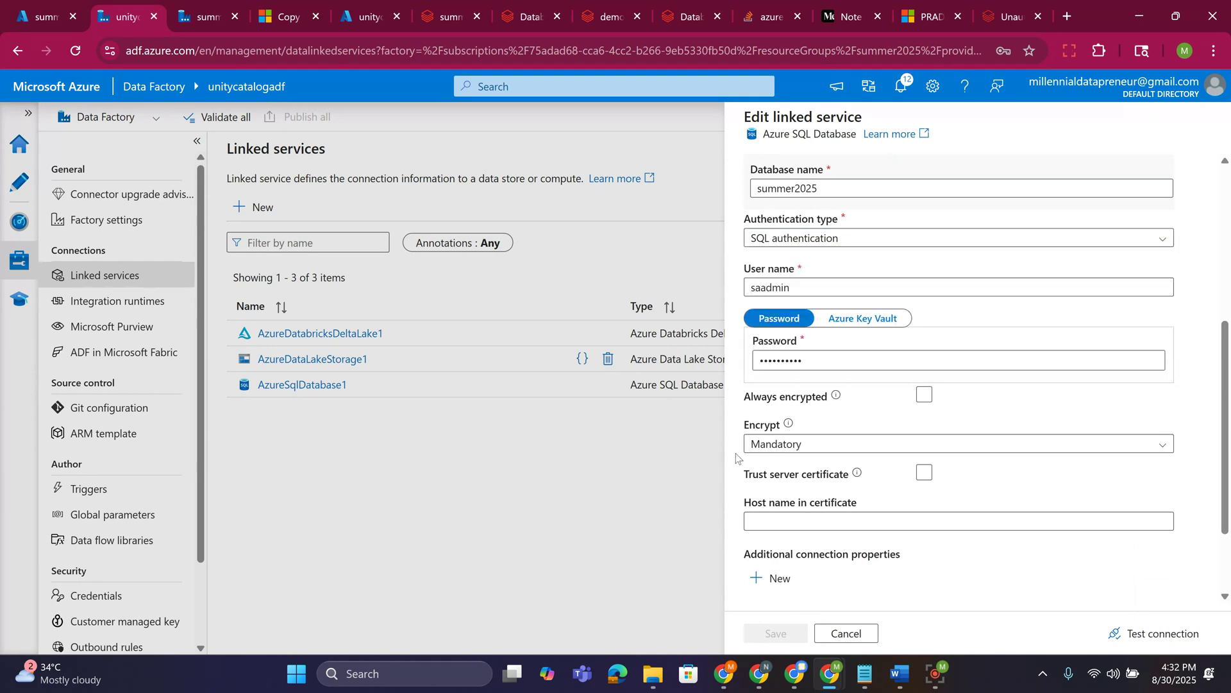
scroll(810, 346, down, 2)
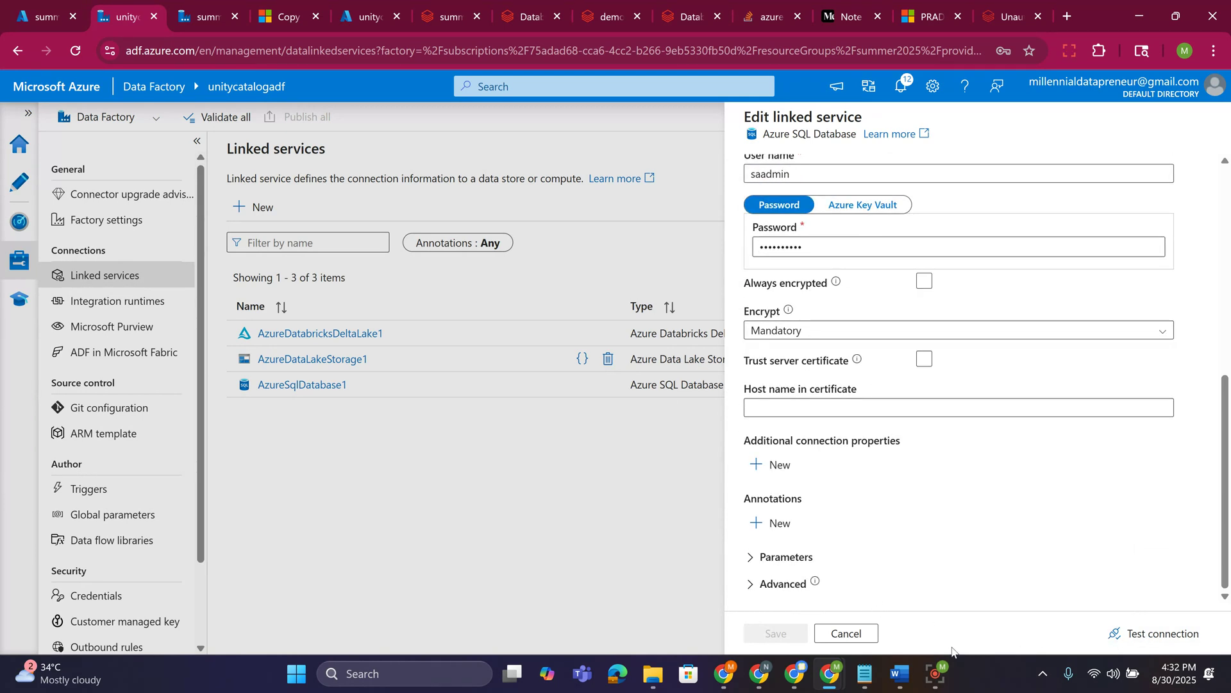
click(863, 633)
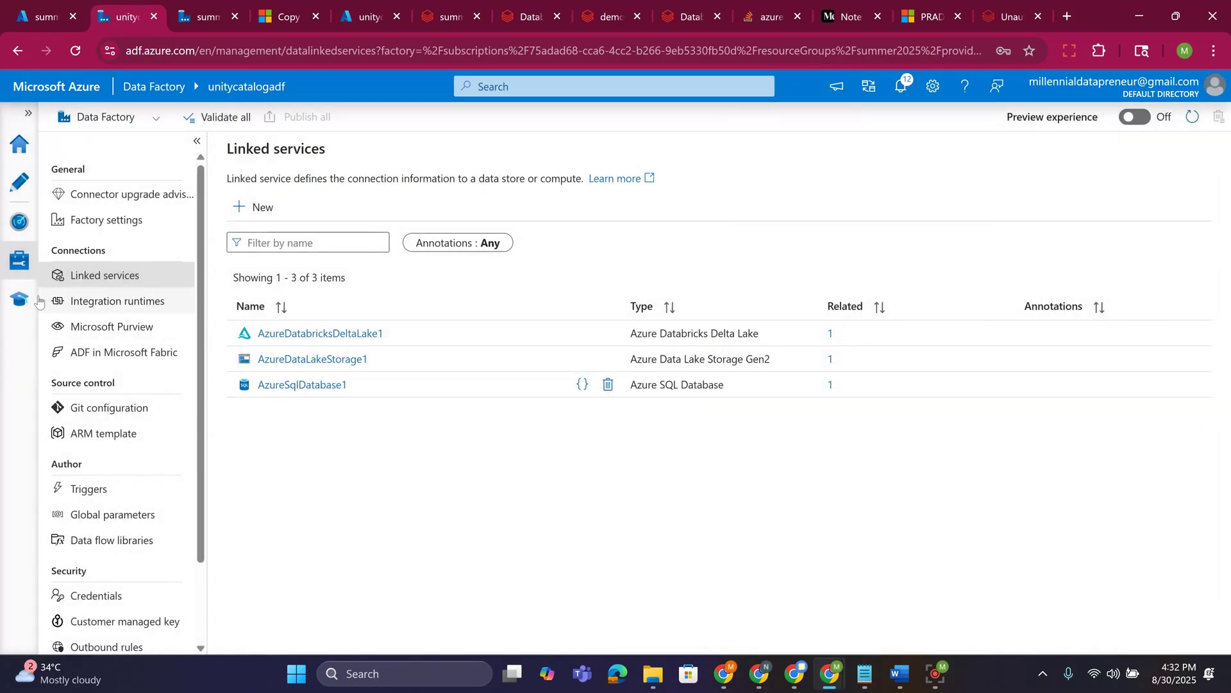
- Open the AzureDatabricksDeltaLakeDataset1 dataset for authoring and select AzureDatabricksDeltaLake1 as its linked service
click(19, 192)
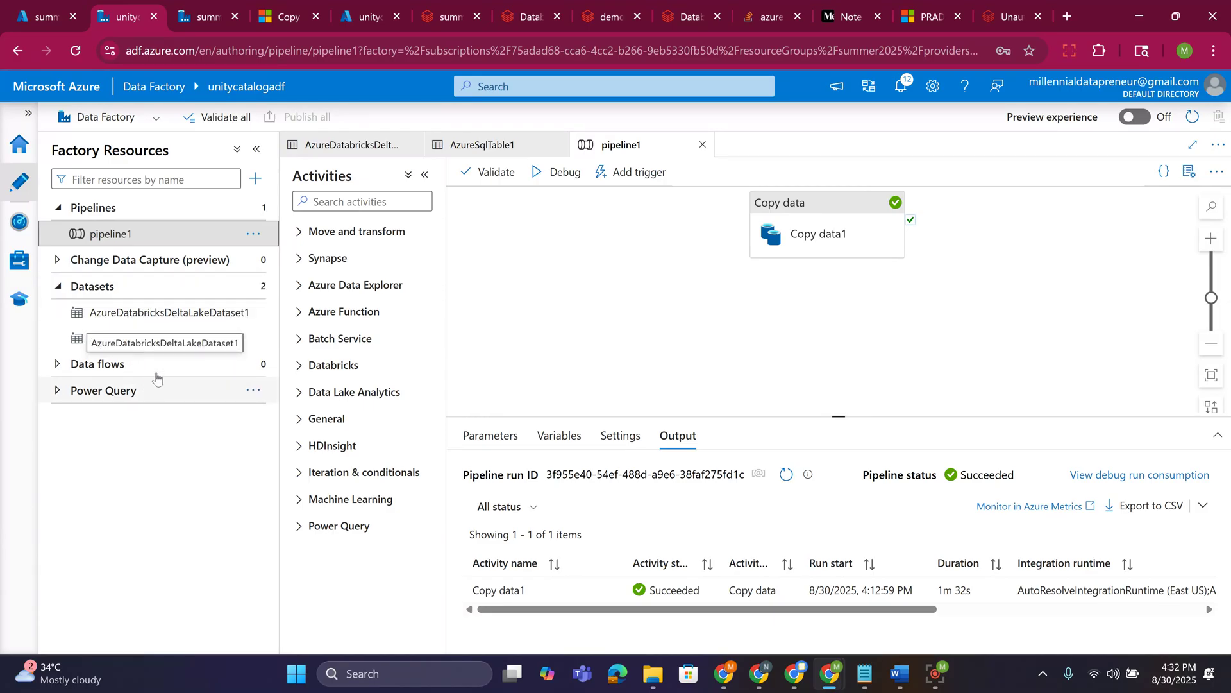
click(153, 324)
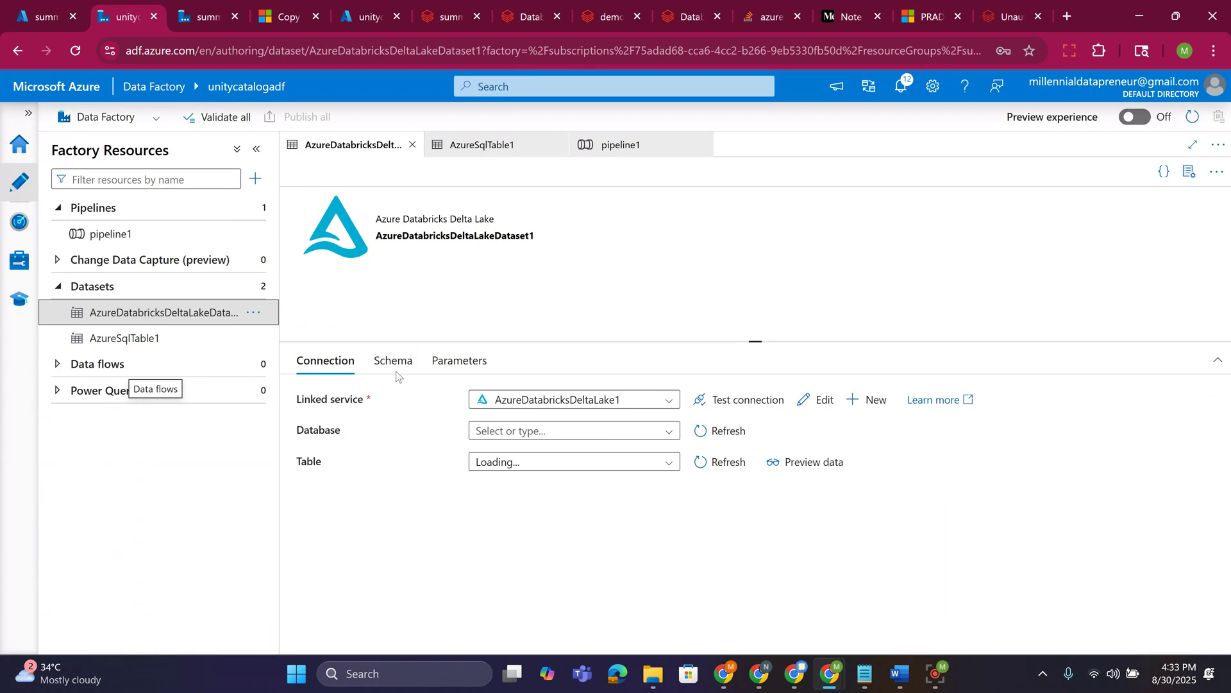
click(523, 399)
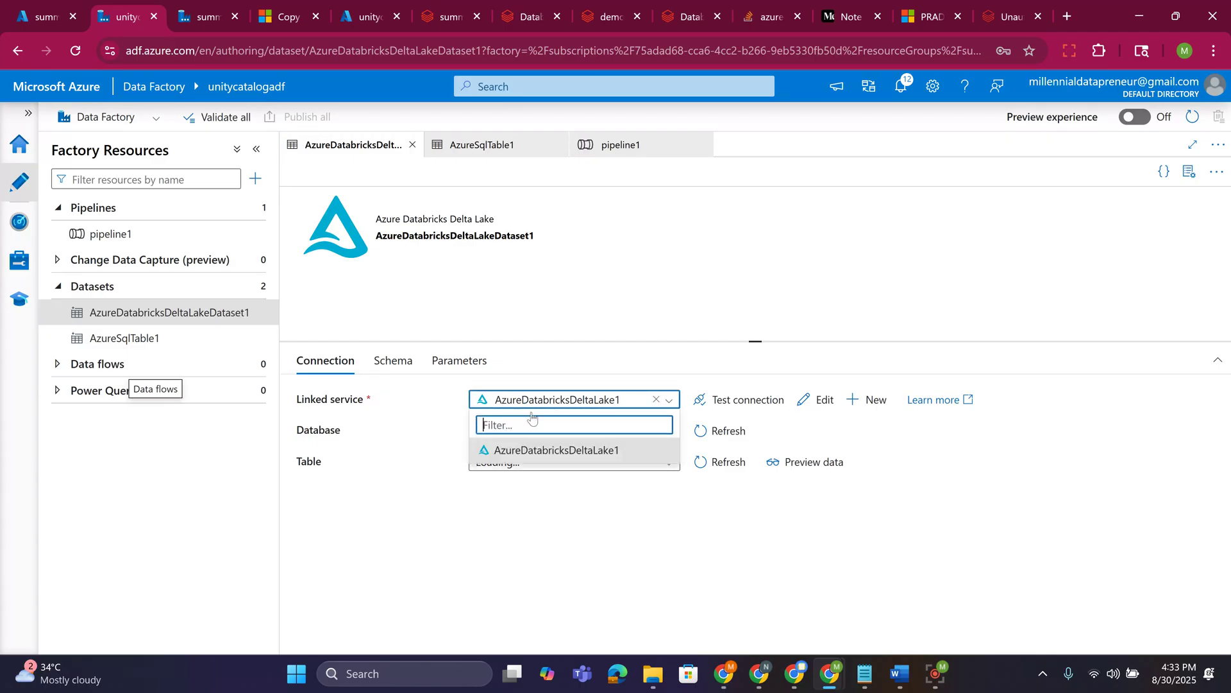
click(538, 450)
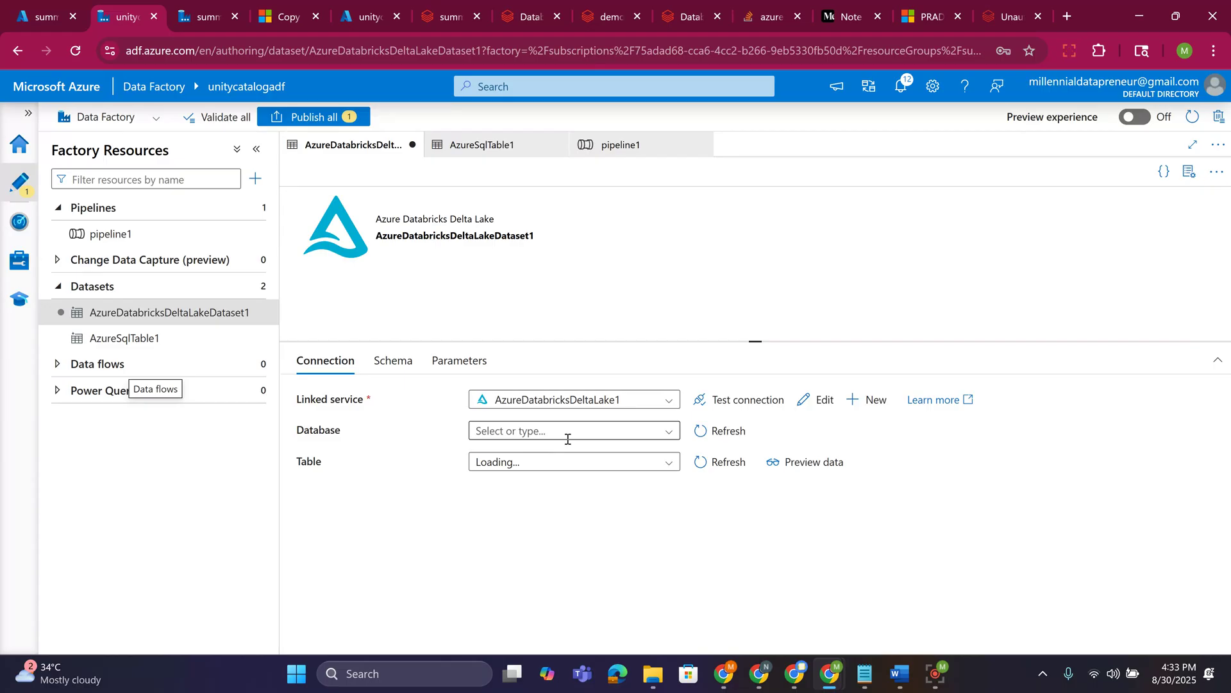
- List the databases available for the Delta Lake dataset's connection
click(563, 435)
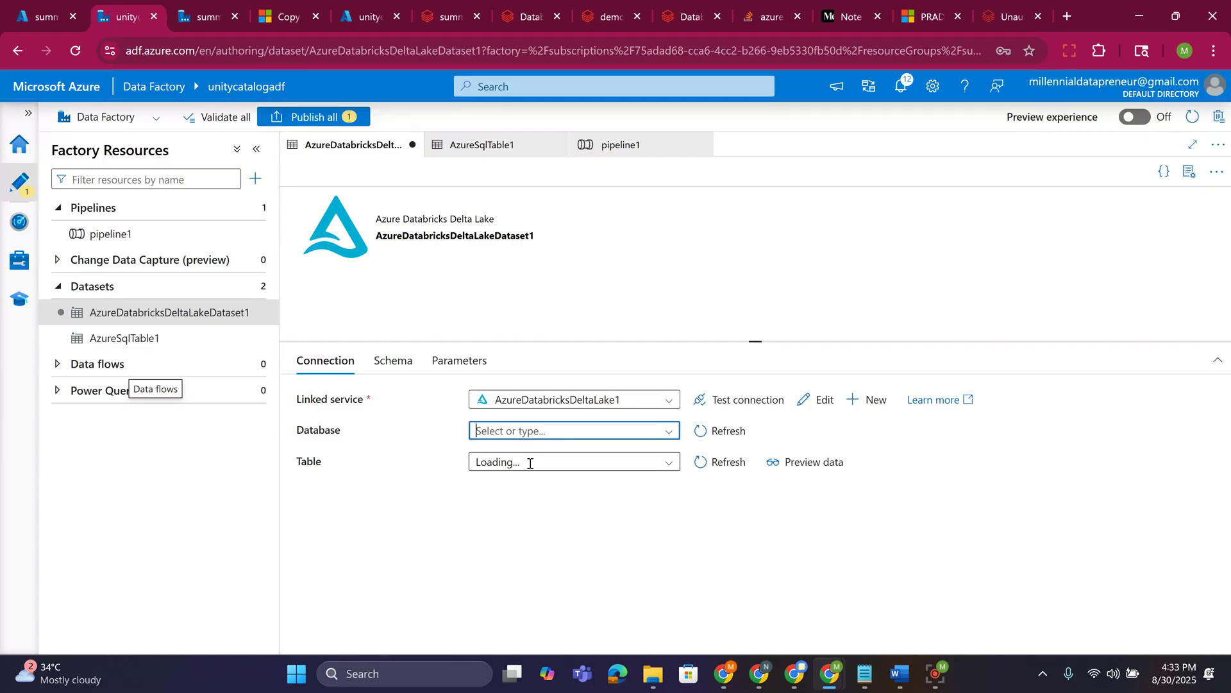
click(670, 436)
click(672, 438)
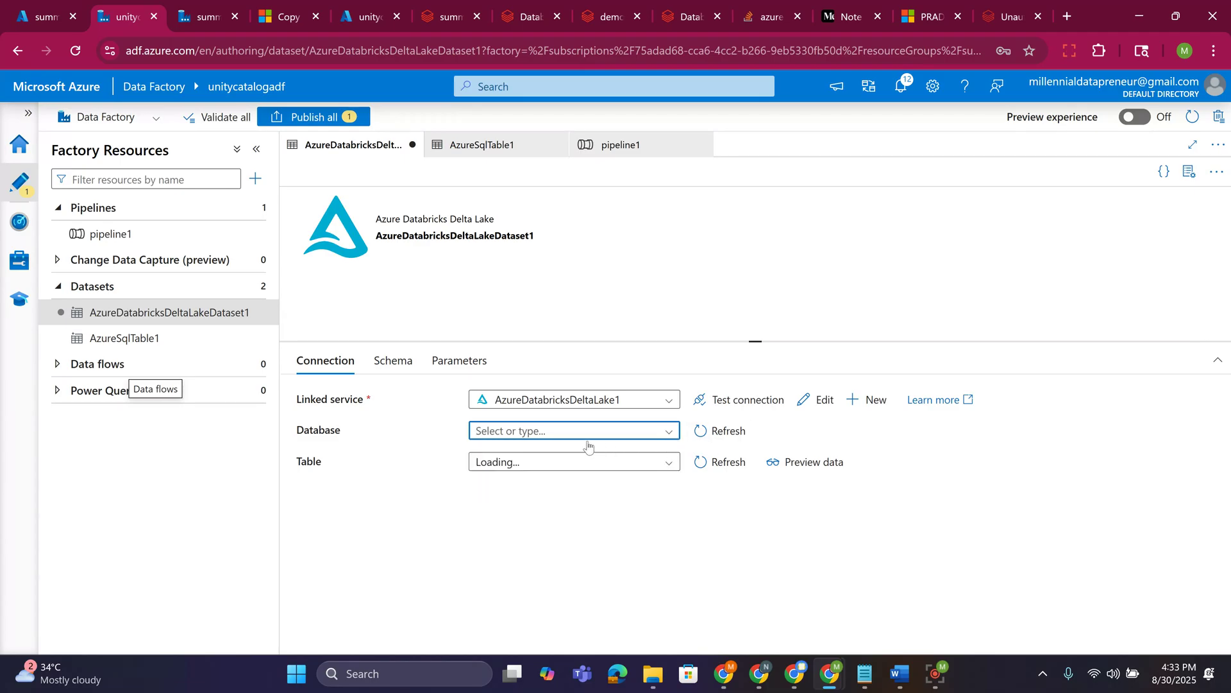
click(670, 433)
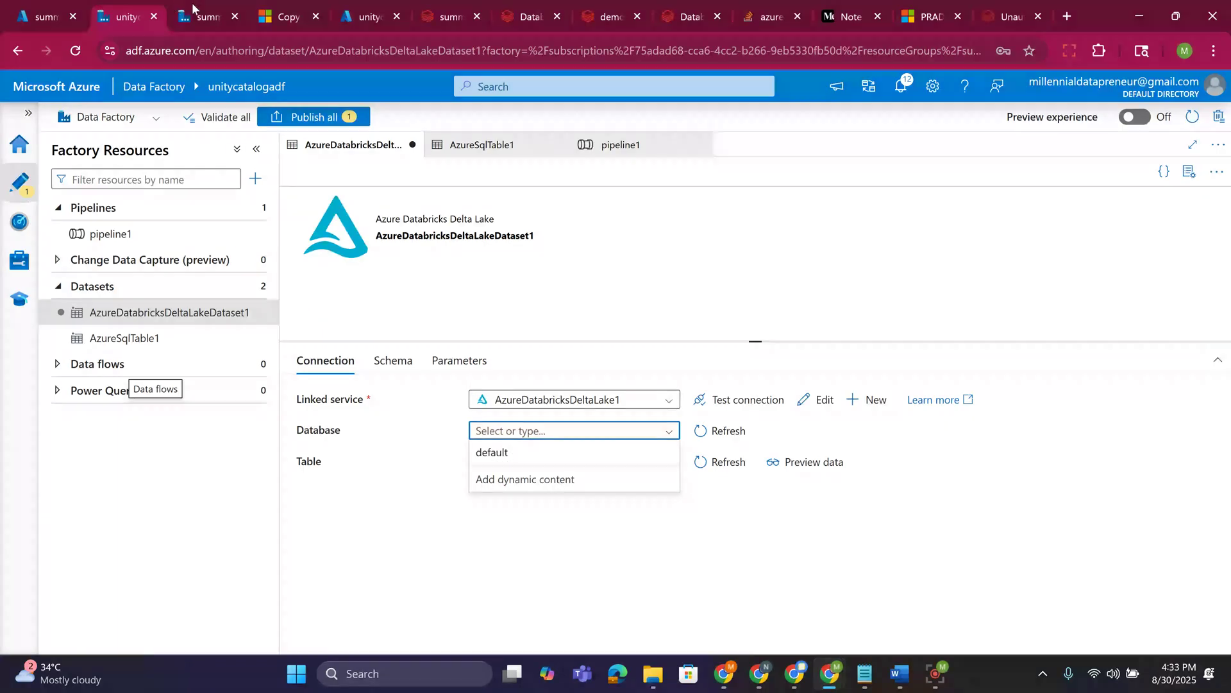
- Switch to Databricks Catalog Explorer, dismiss the compute attachment dialog, and expand the legacy hive_metastore catalog to inspect its schemas
click(441, 18)
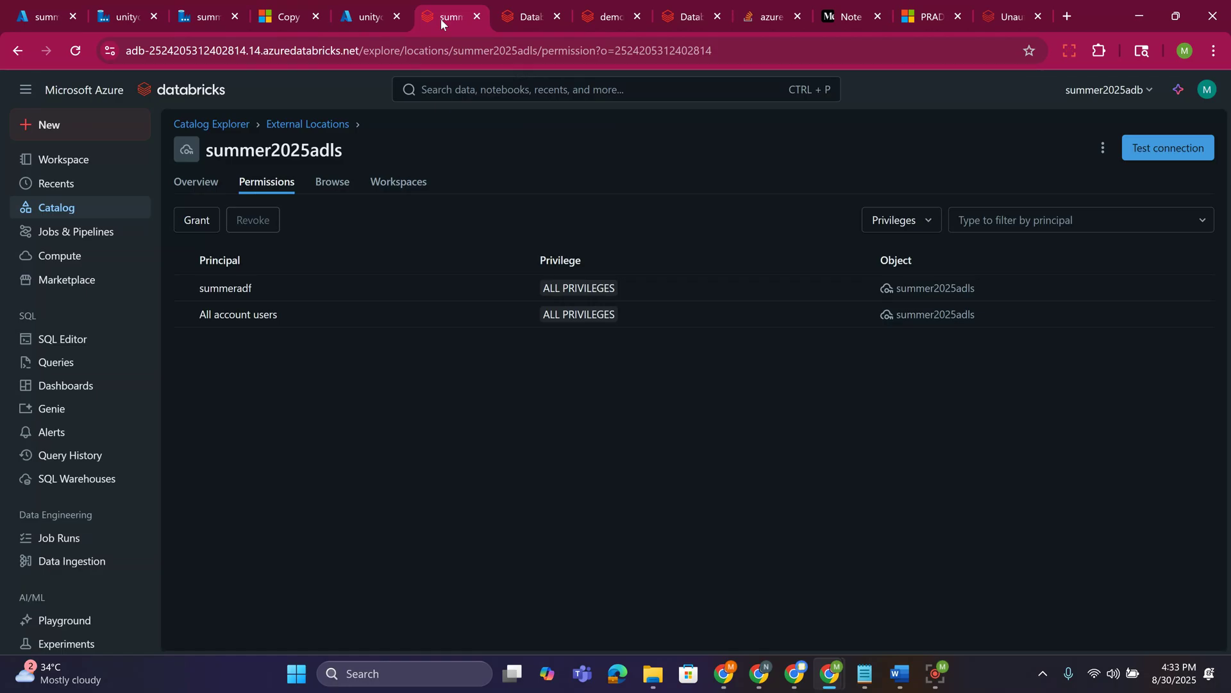
click(513, 20)
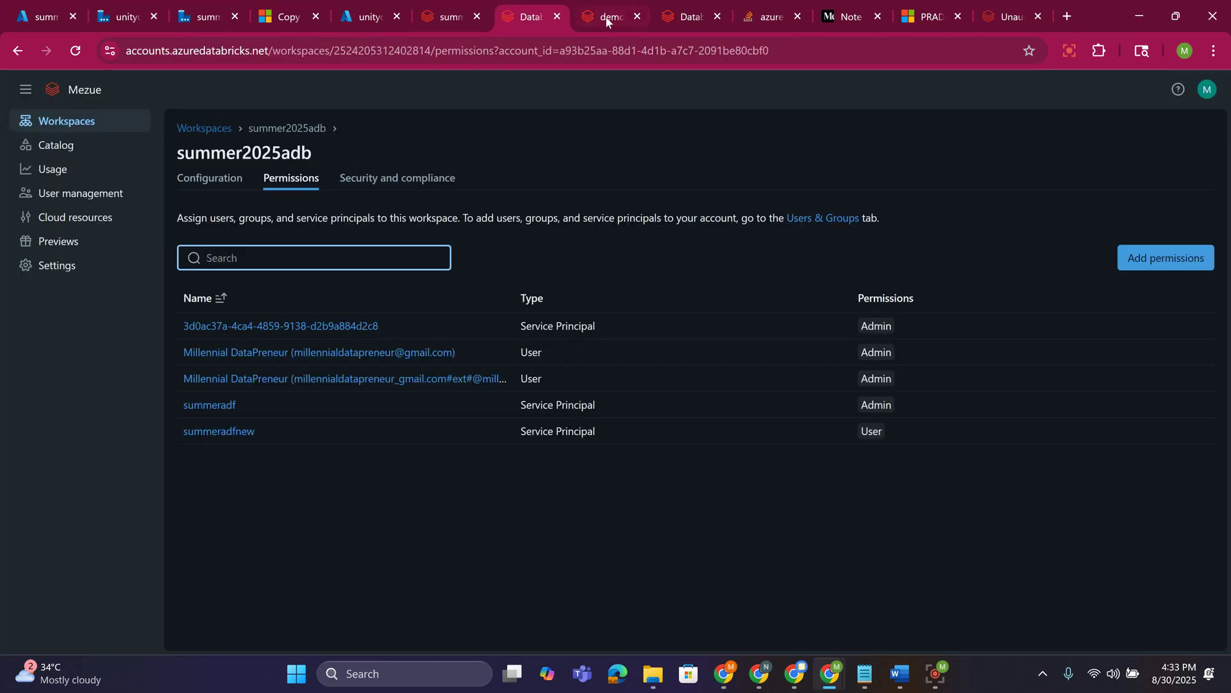
click(607, 19)
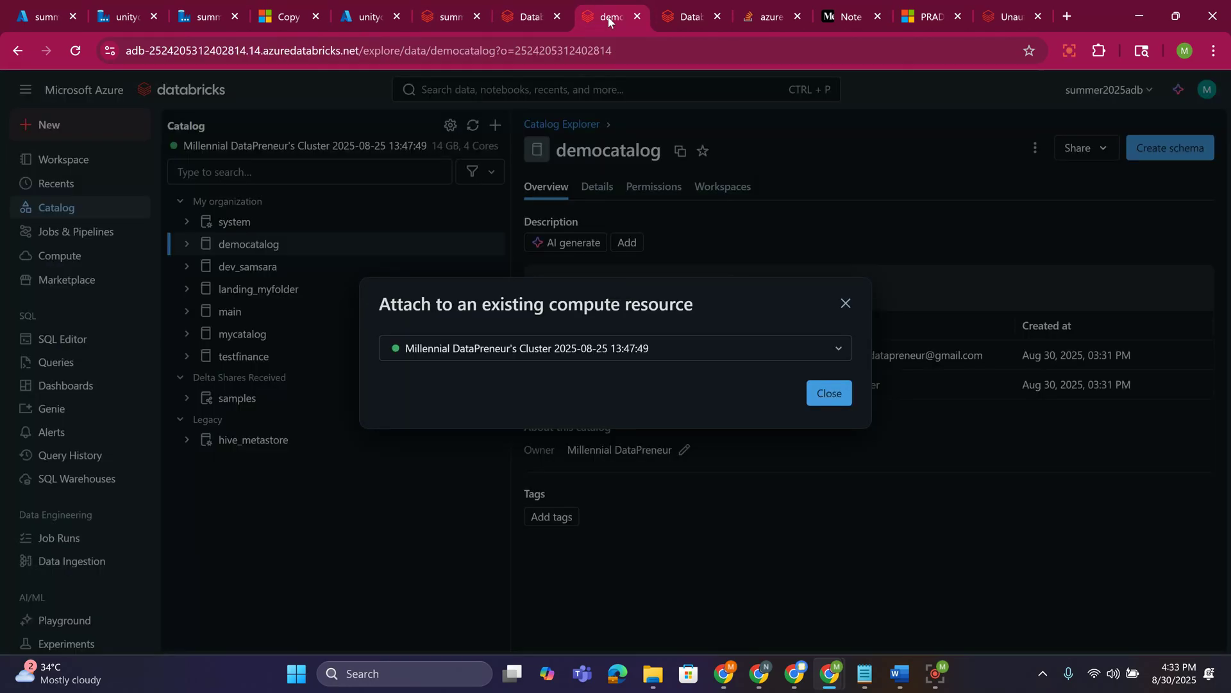
click(847, 305)
click(226, 440)
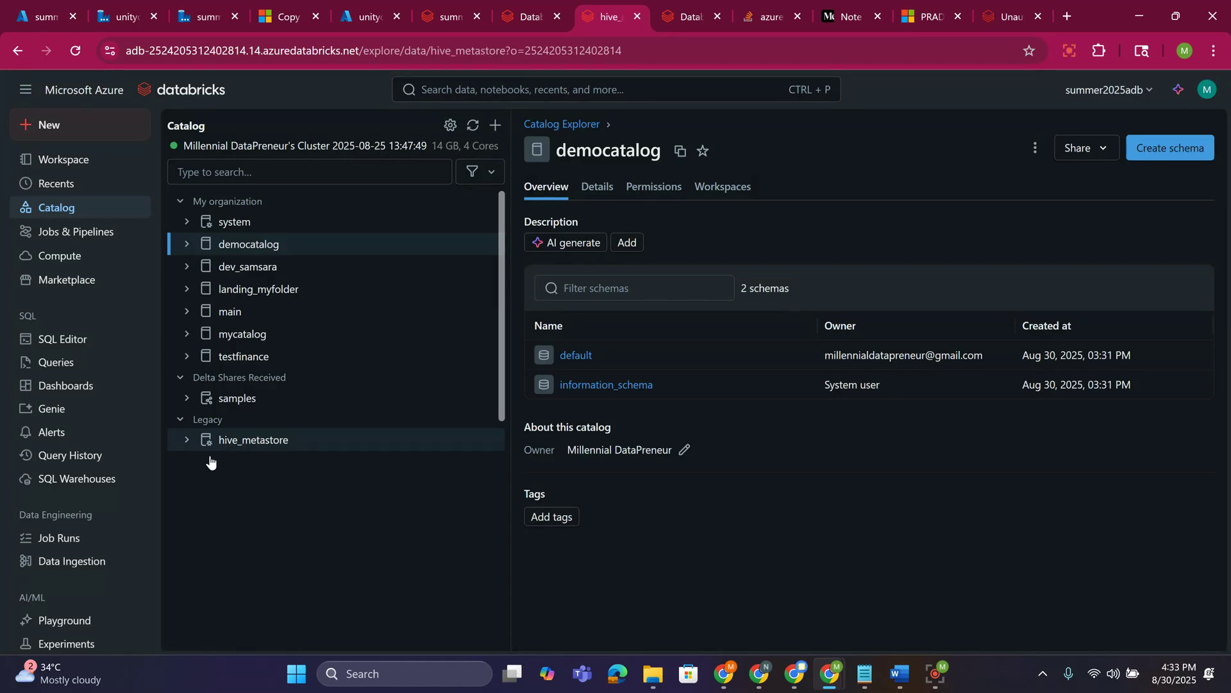
click(188, 441)
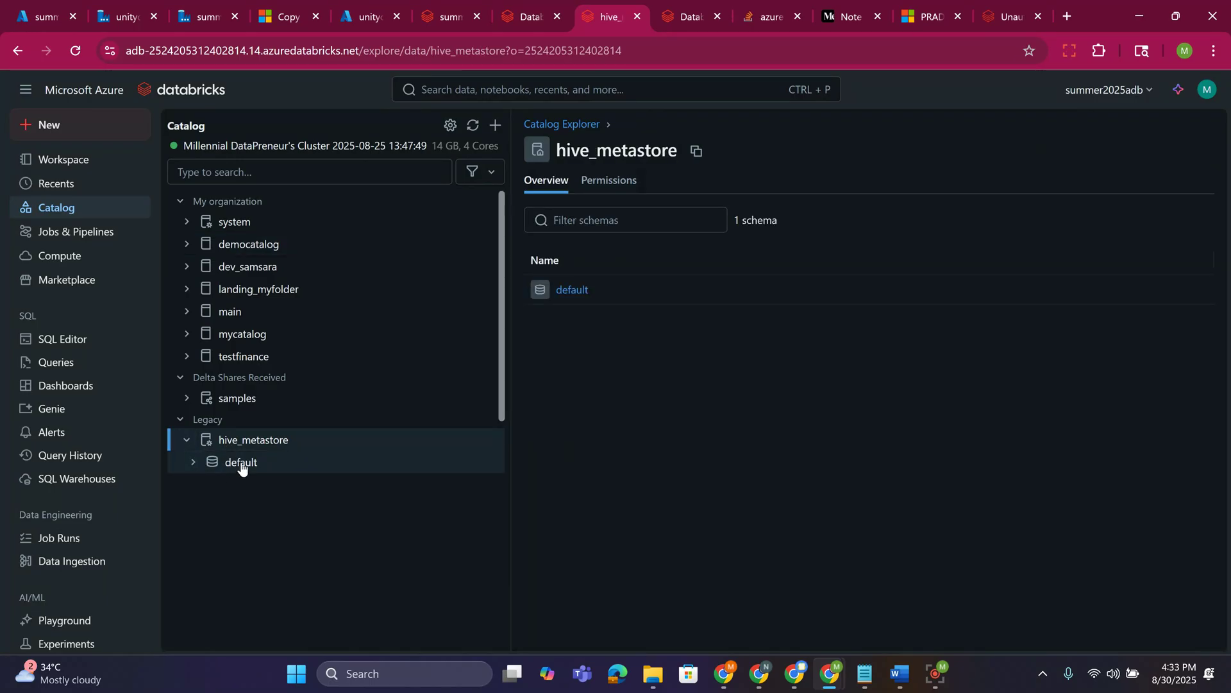
- Return to Data Factory, open pipeline1's Copy data1 activity, and review its source dataset and query
click(117, 21)
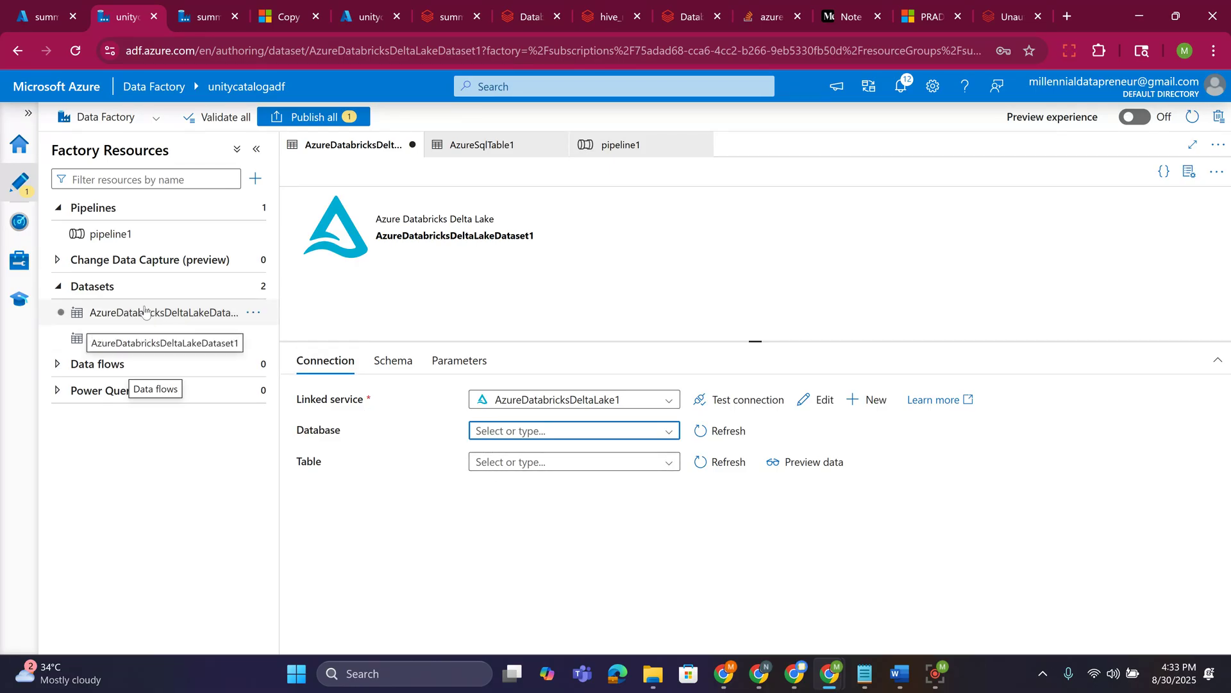
click(114, 234)
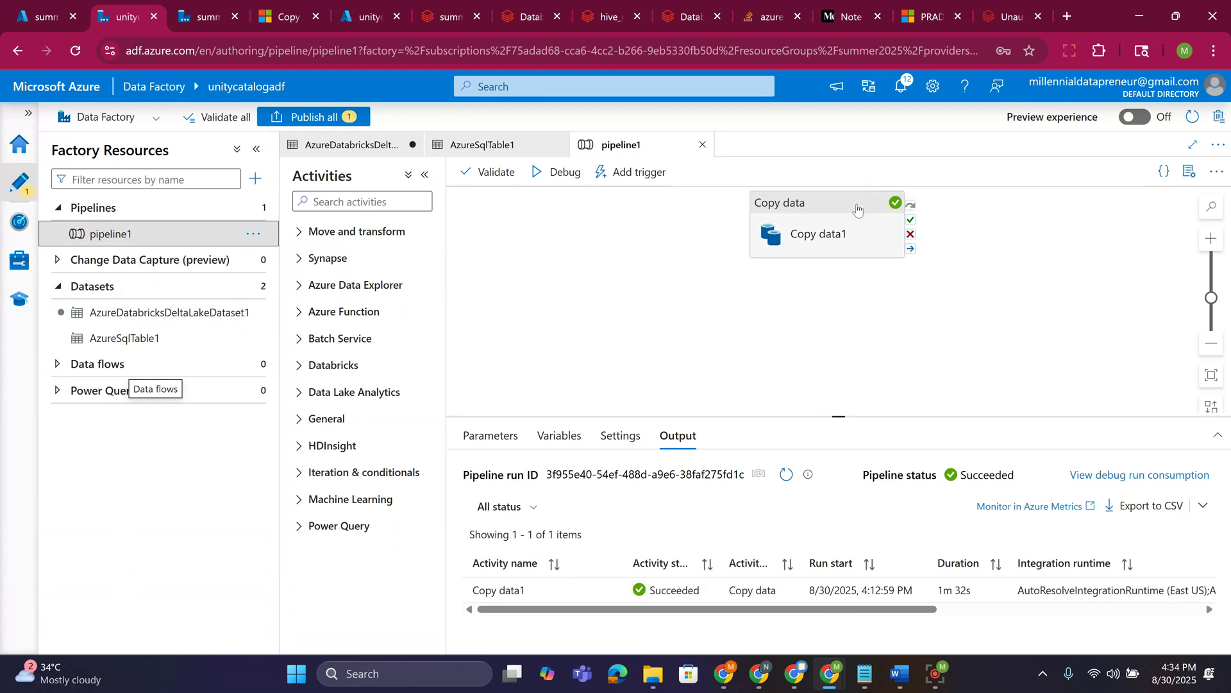
click(831, 232)
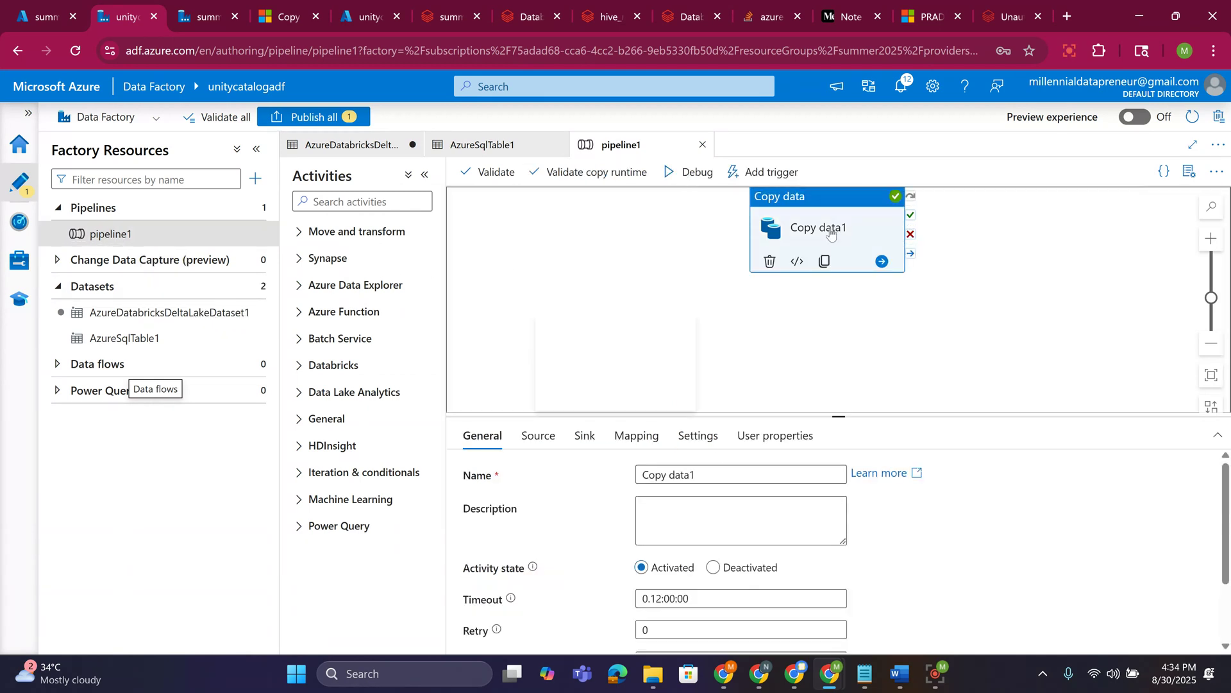
click(538, 436)
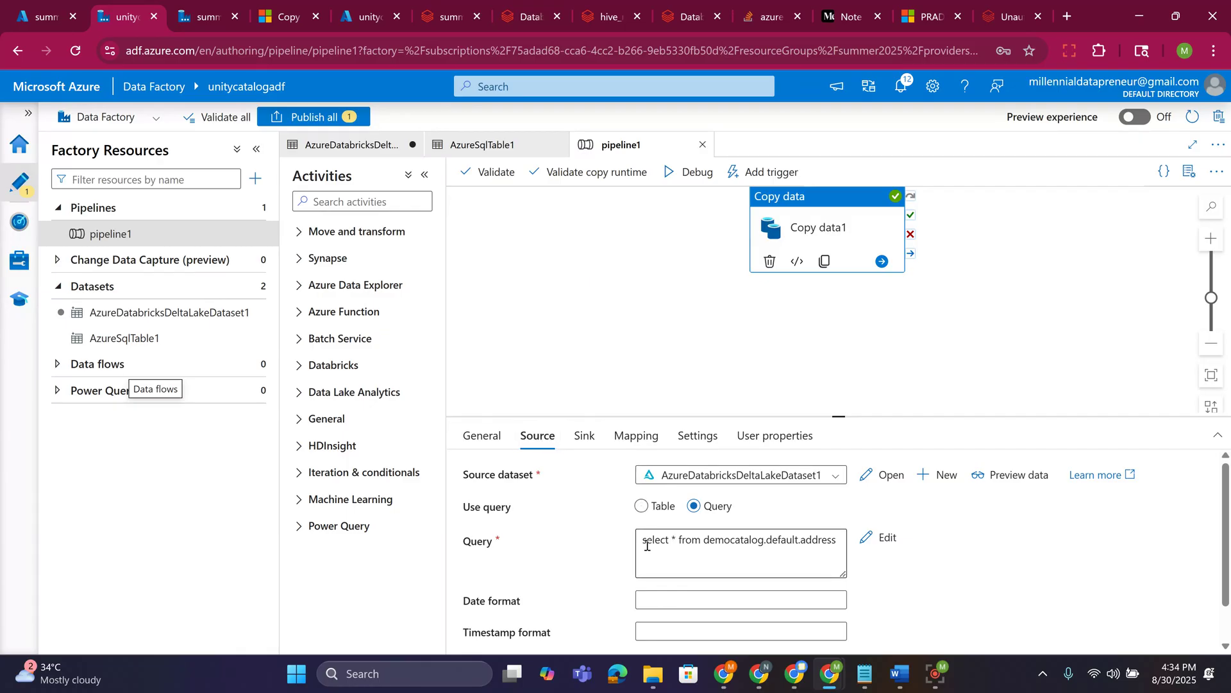
mouse_move(647, 545)
mouse_down()
mouse_move(844, 546)
mouse_move(643, 544)
mouse_up()
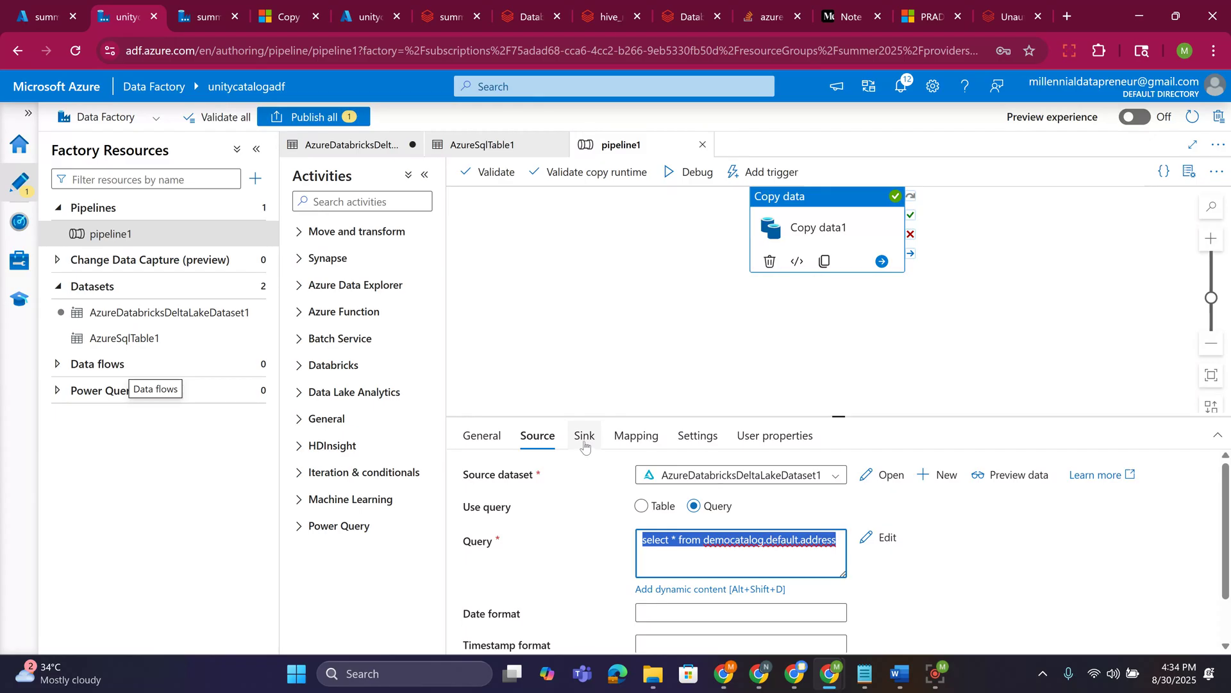
- Review Copy data1's sink dataset, tablename property, write behavior and table option
click(585, 439)
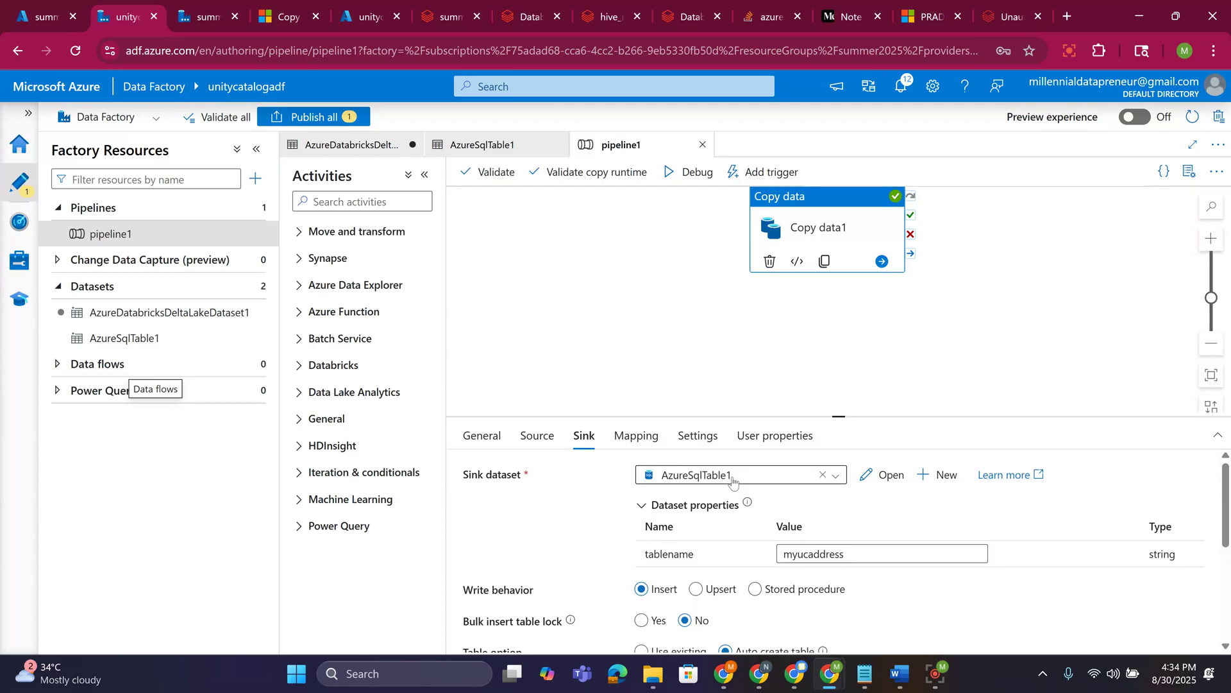
click(853, 557)
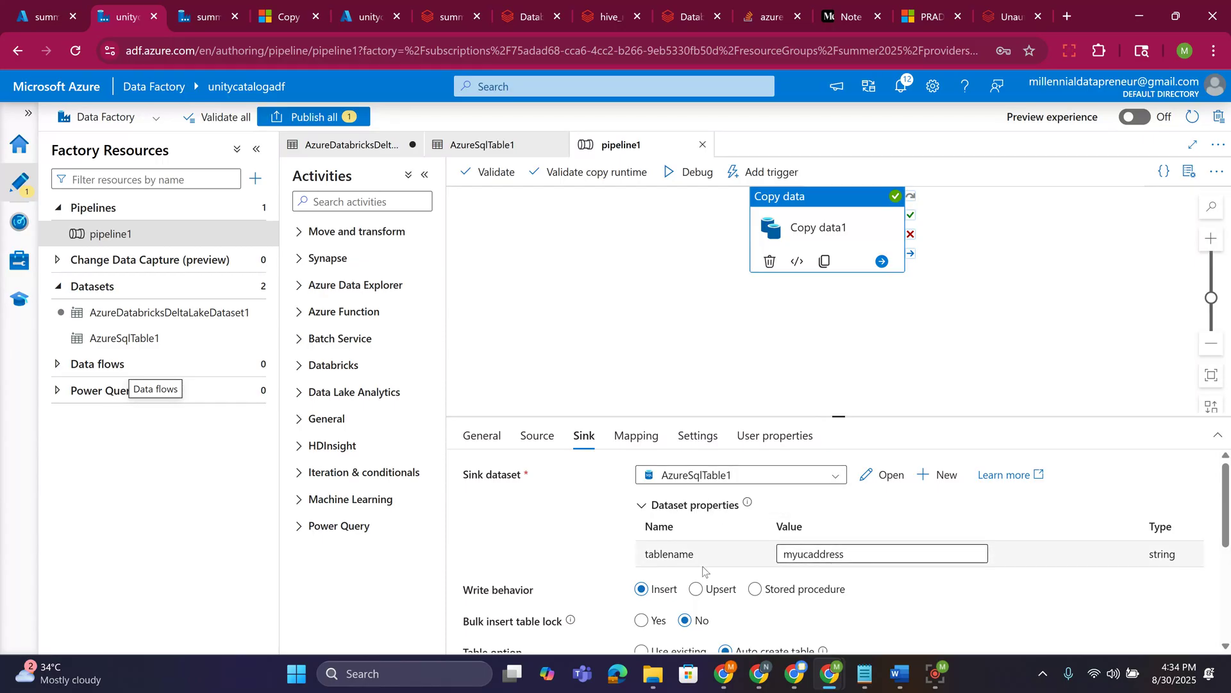
scroll(704, 572, down, 1)
scroll(723, 566, down, 3)
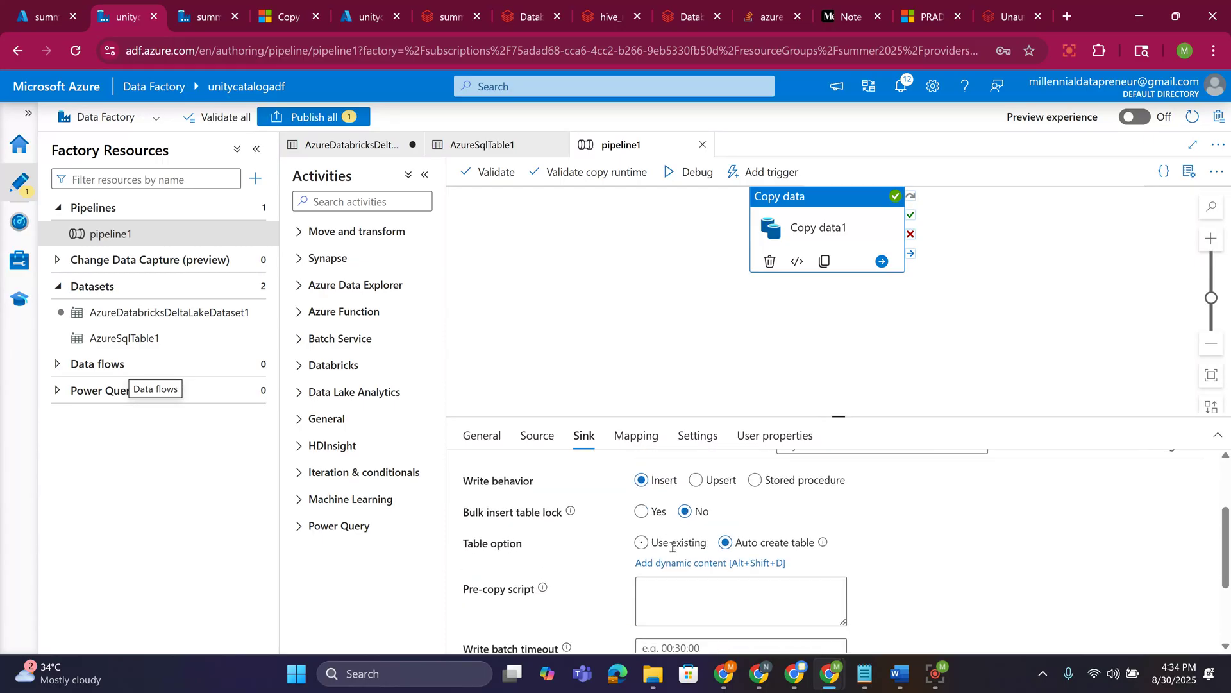
scroll(686, 537, up, 3)
scroll(690, 542, down, 3)
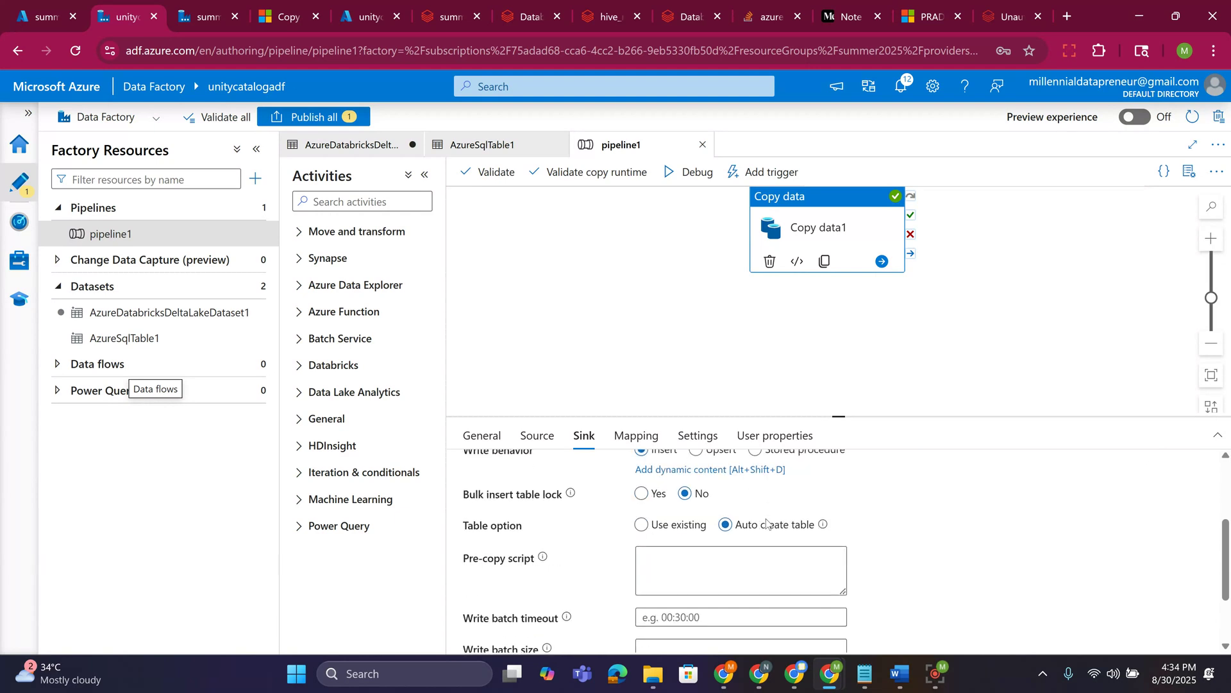
scroll(691, 529, up, 5)
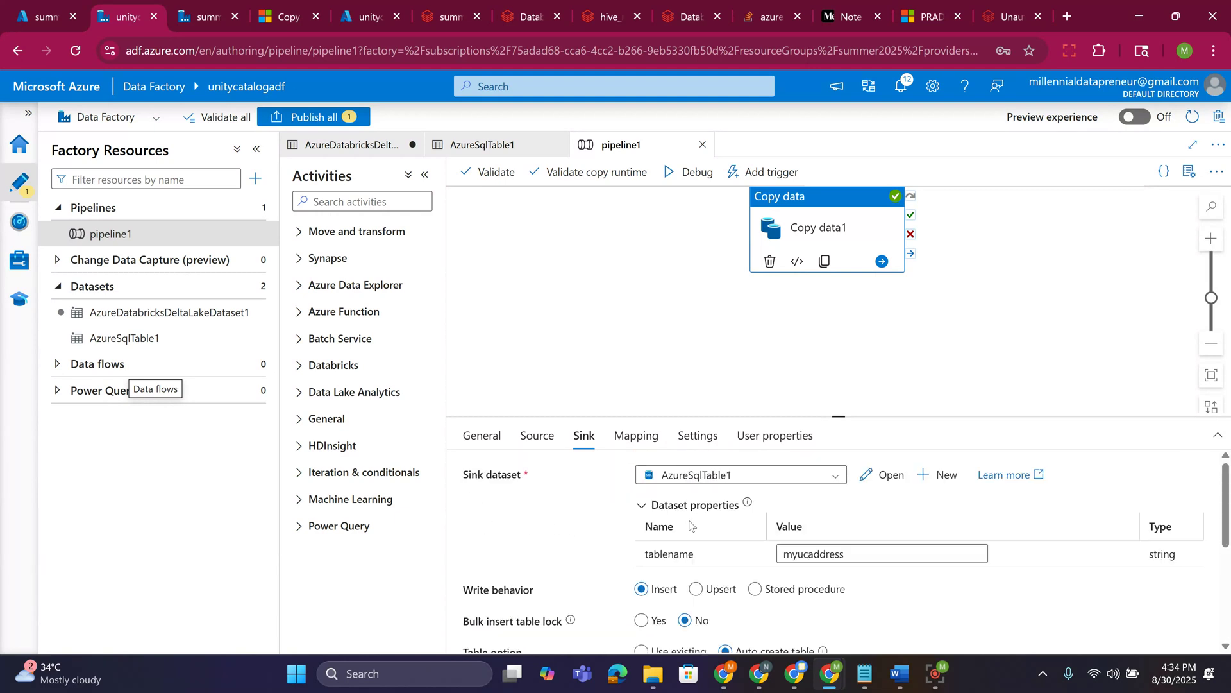
- Check how the AzureSqlTable1 dataset defines its table name, and return to pipeline1 to review the remaining sink options
click(141, 346)
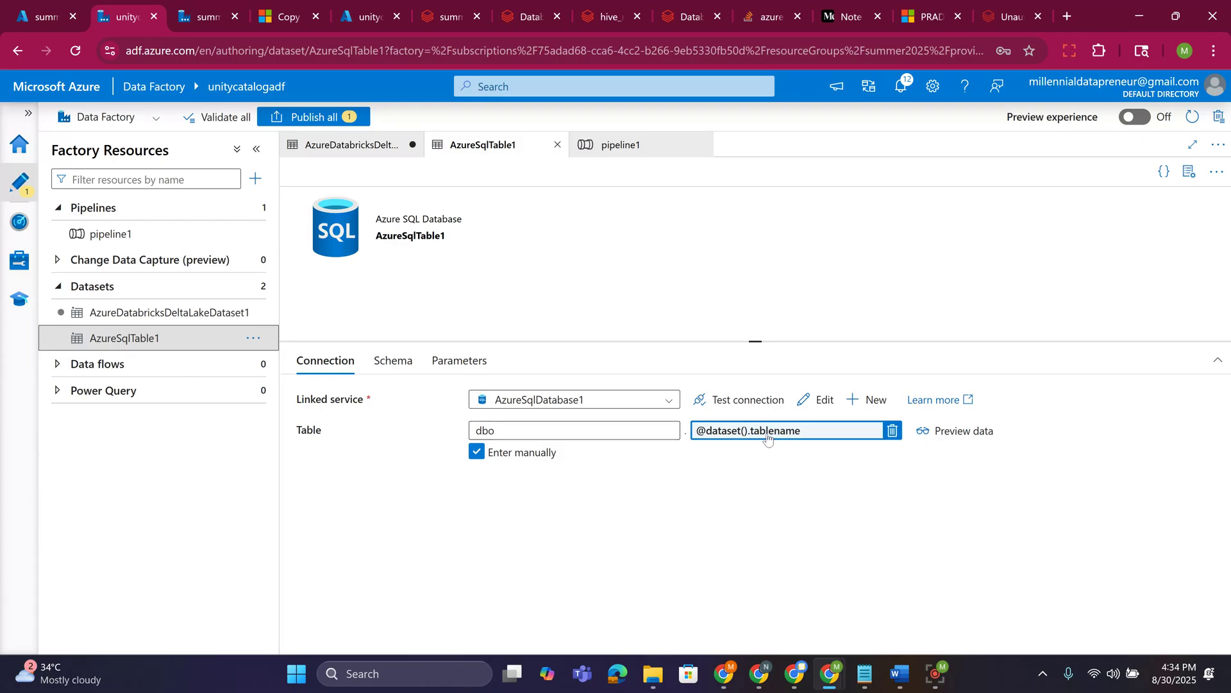
click(107, 242)
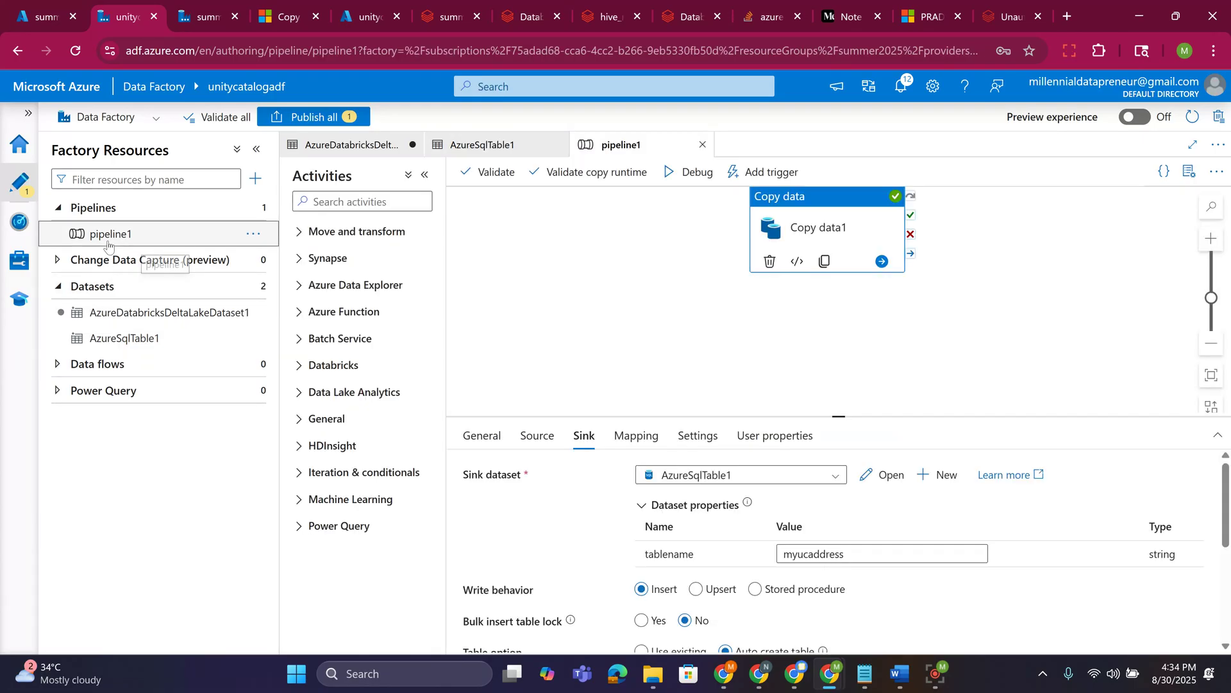
scroll(657, 524, down, 2)
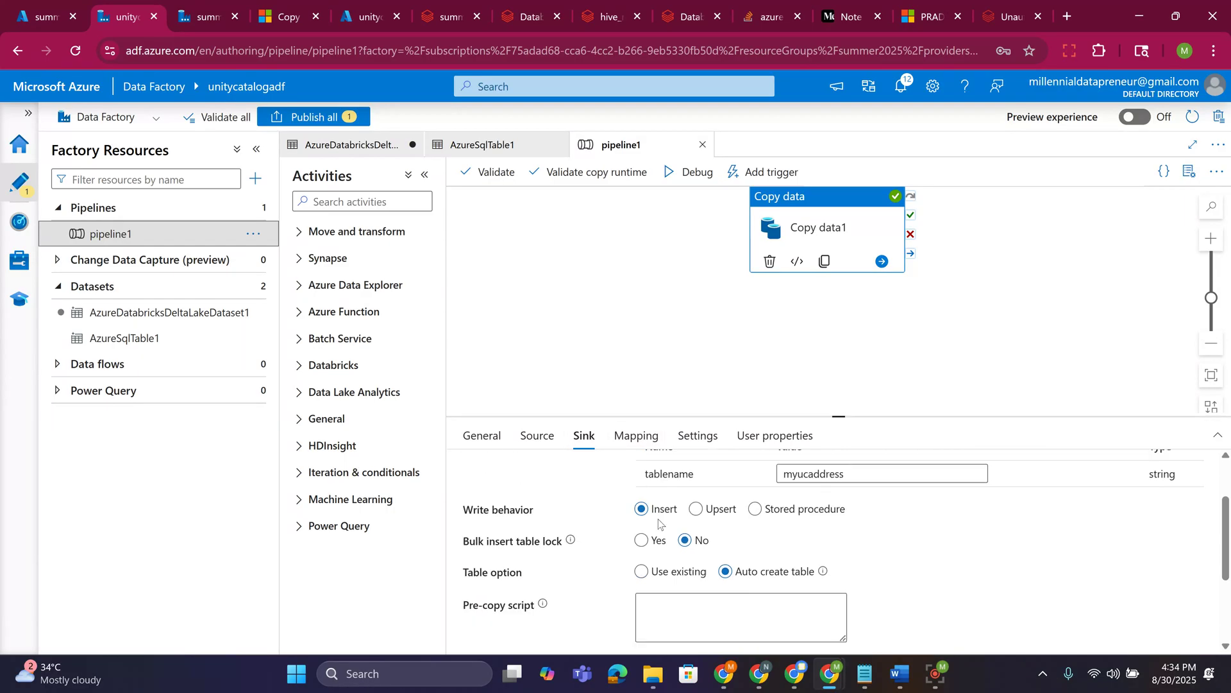
scroll(657, 523, down, 2)
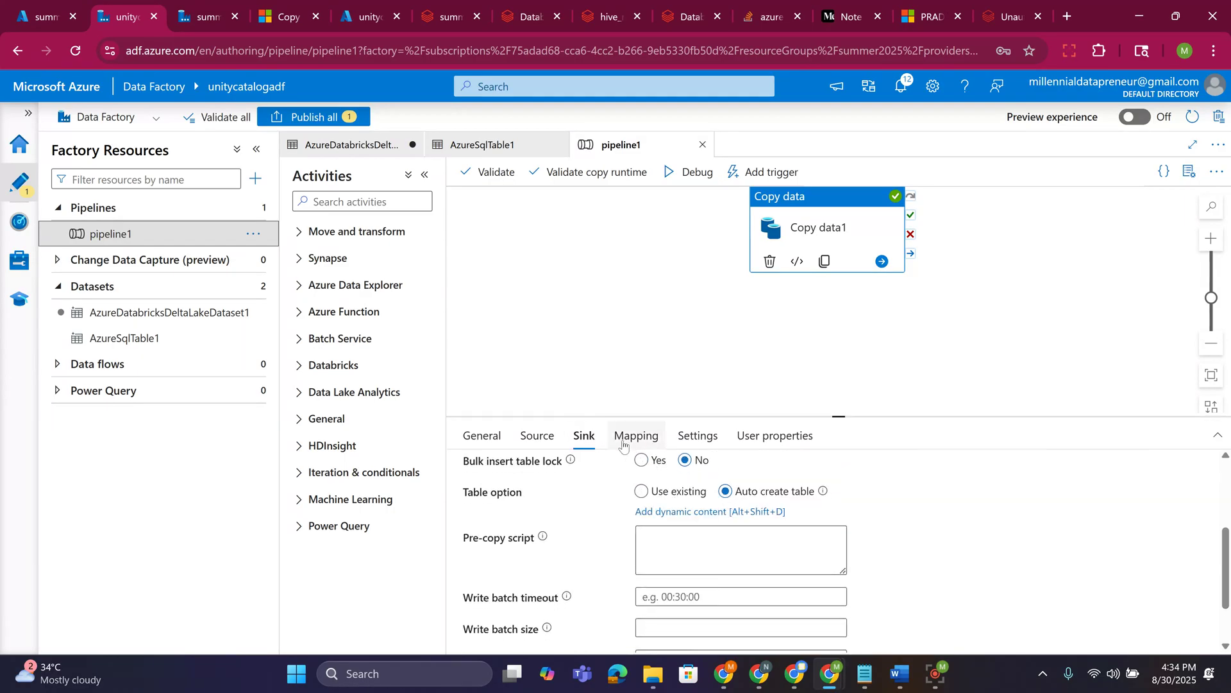
scroll(632, 443, down, 1)
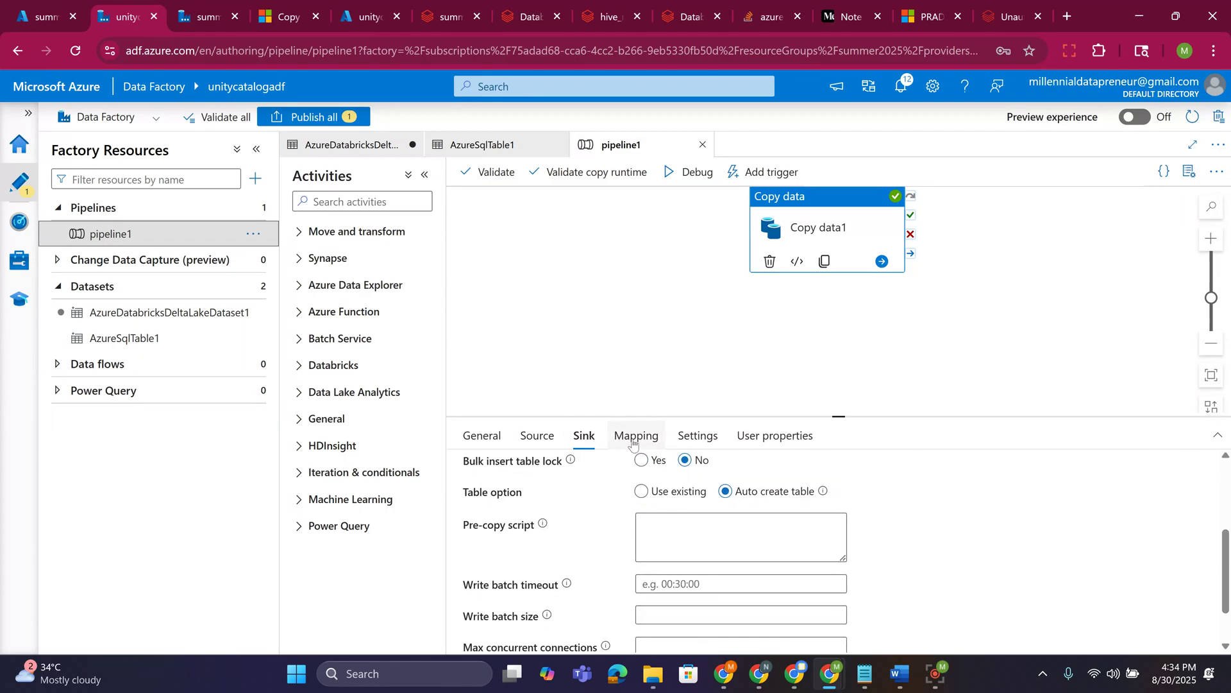
- Look at Copy data1's mapping and copy settings, and examine the staging account linked service and storage path
click(633, 437)
click(697, 436)
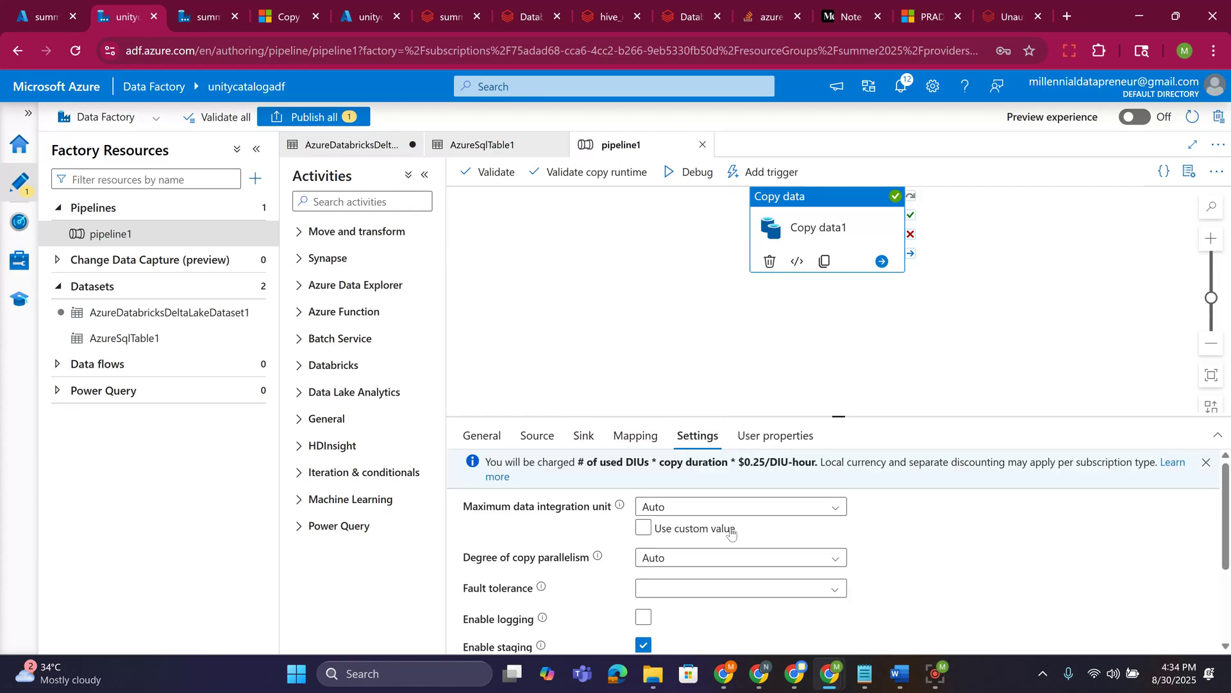
scroll(677, 487, down, 3)
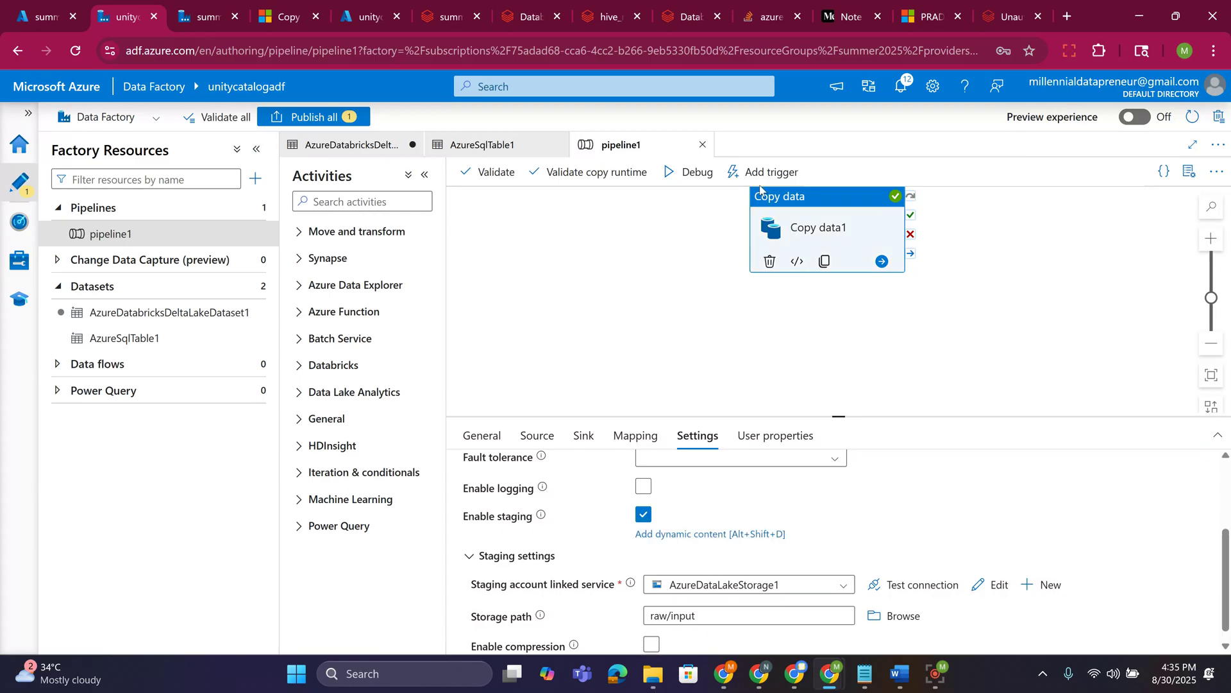
click(705, 579)
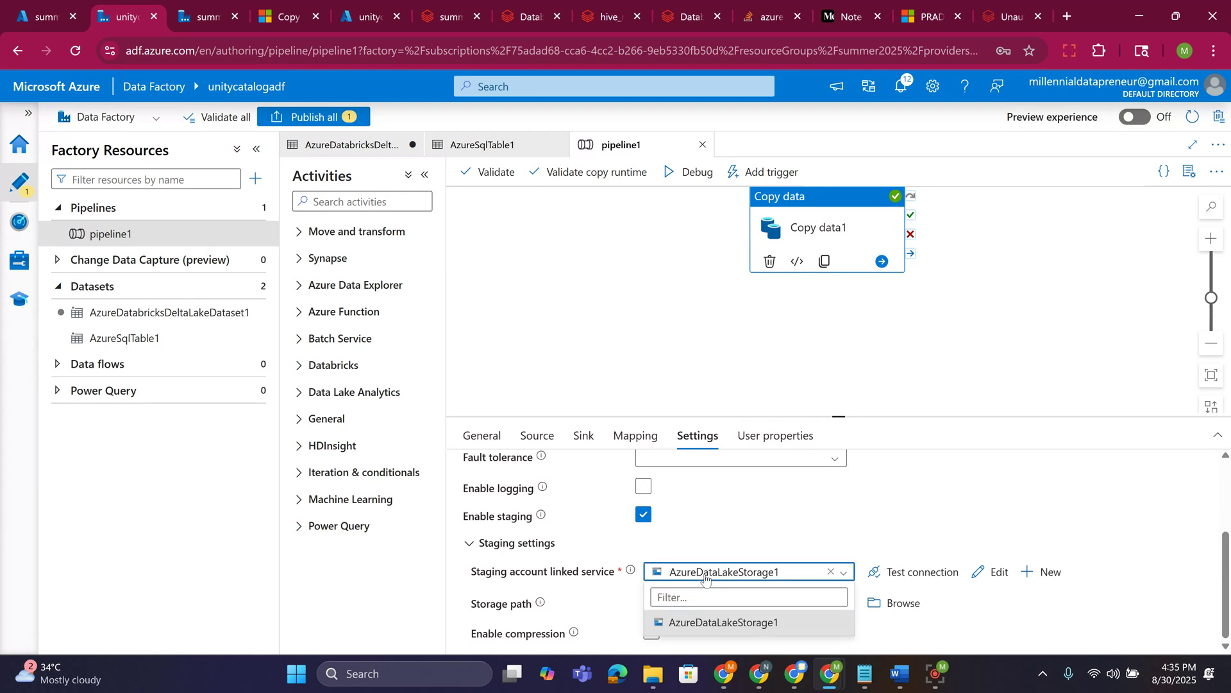
click(705, 579)
click(703, 607)
drag(703, 606, 651, 606)
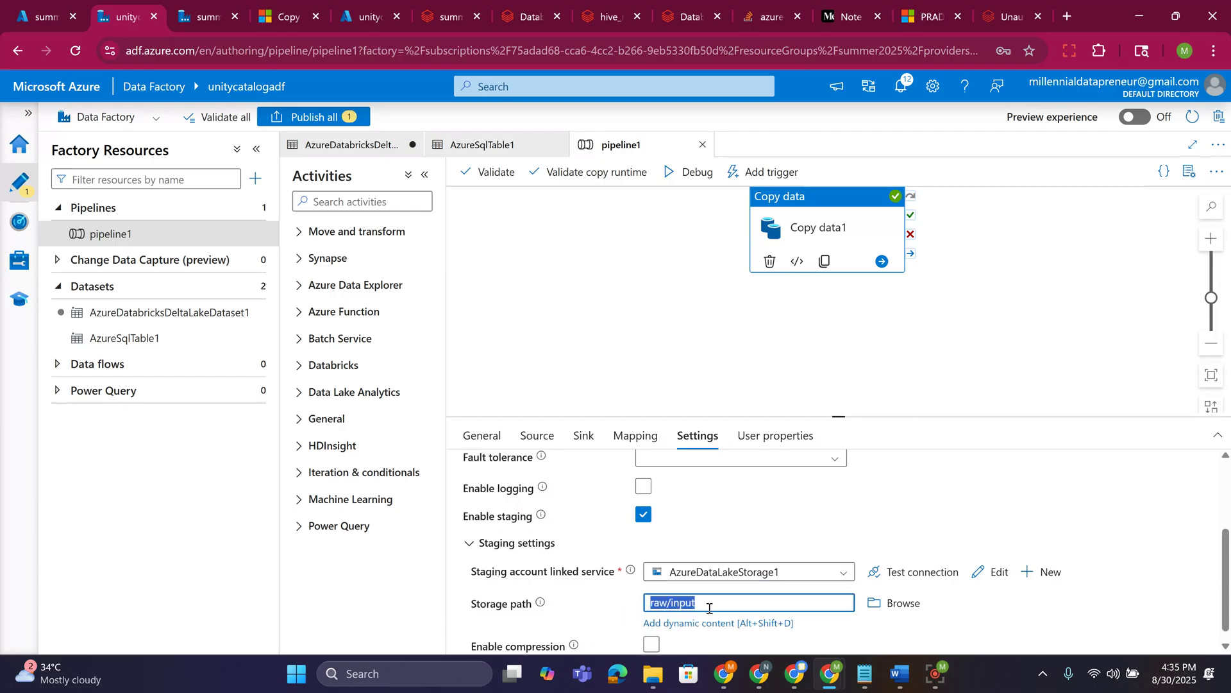
- Check pipeline1's own settings and variables, and reopen Copy data1's source to highlight its full query
click(587, 377)
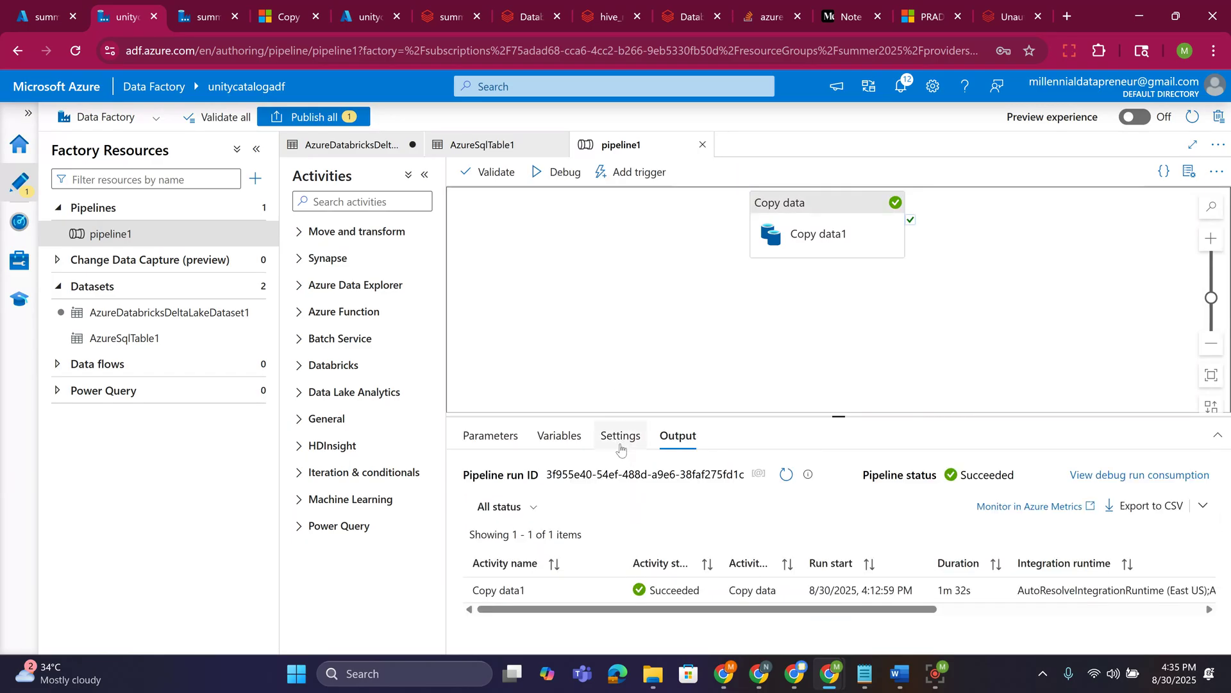
click(620, 437)
click(564, 443)
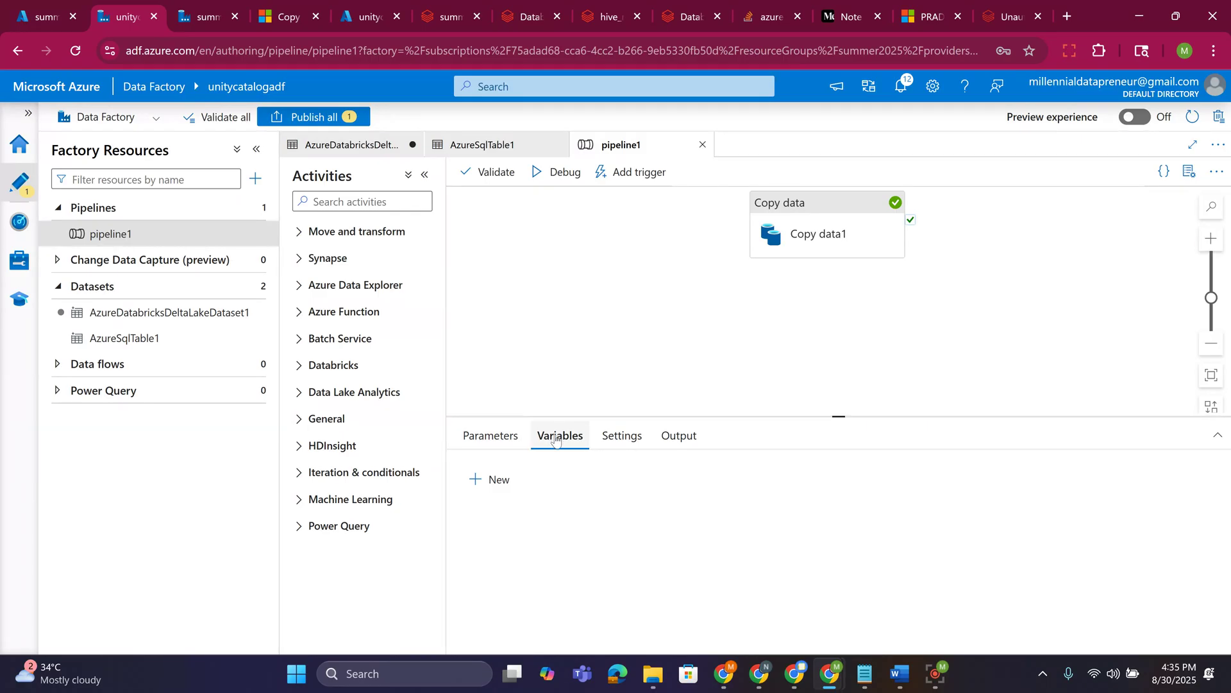
click(805, 235)
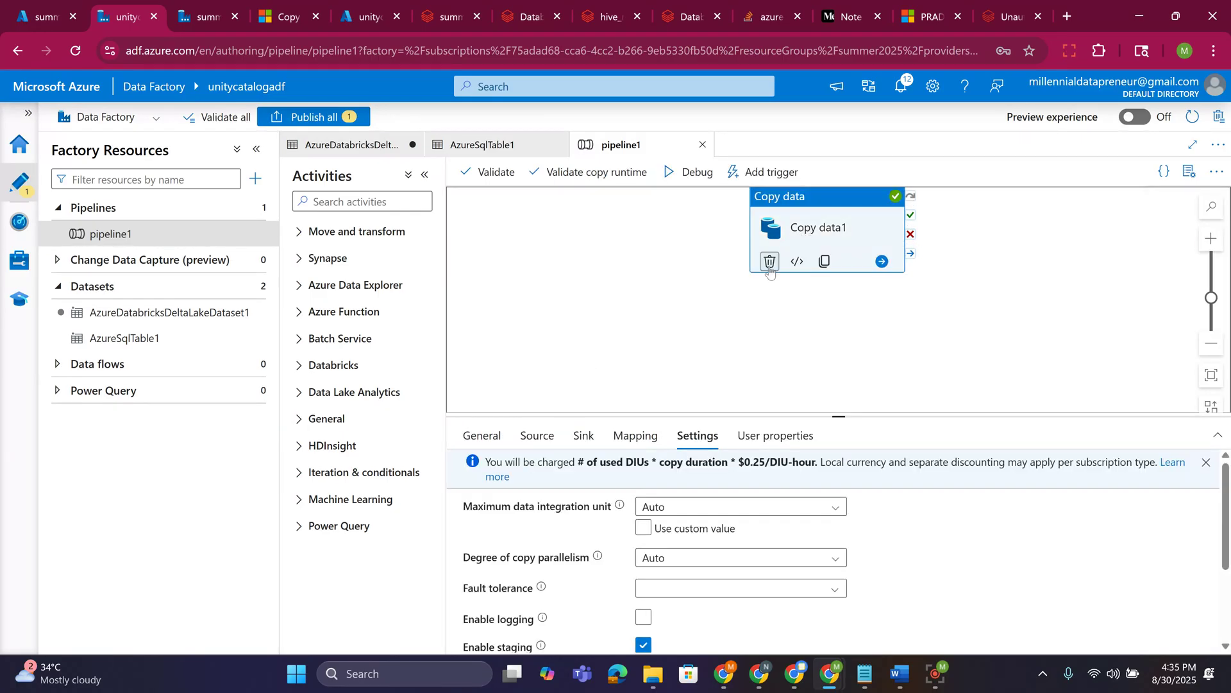
click(531, 438)
drag(838, 539, 639, 539)
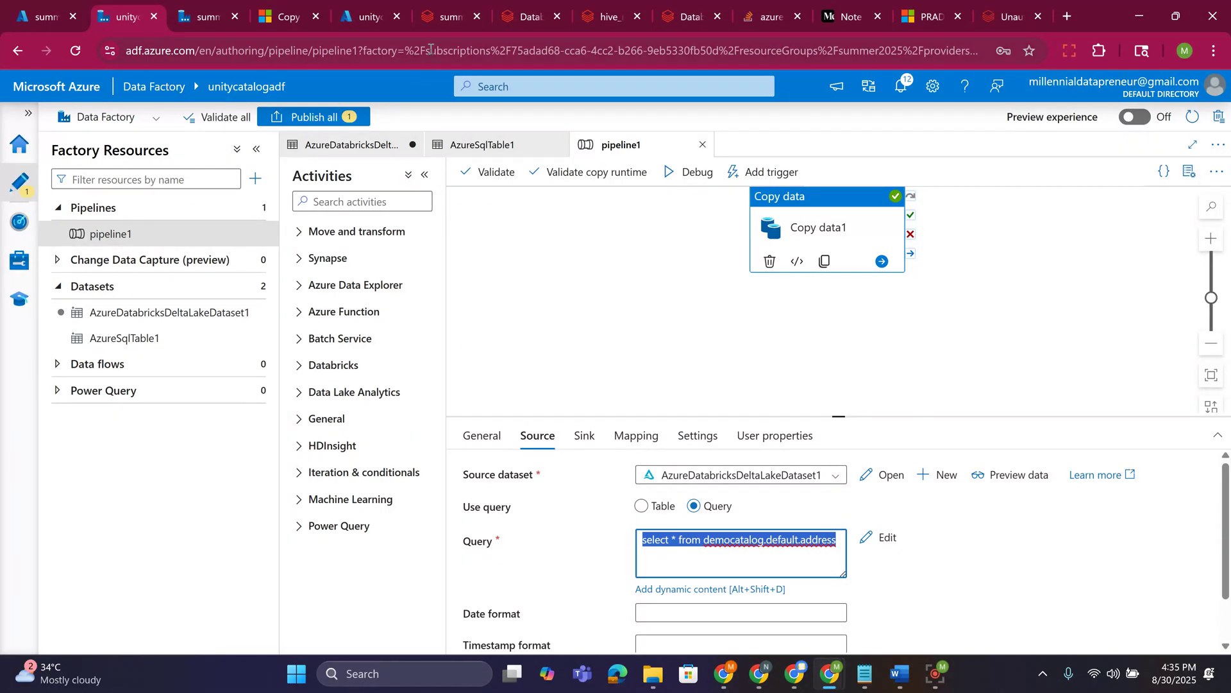
- Switch to Databricks Catalog Explorer and open the permissions of the democatalog catalog
mouse_move(426, 23)
click(441, 21)
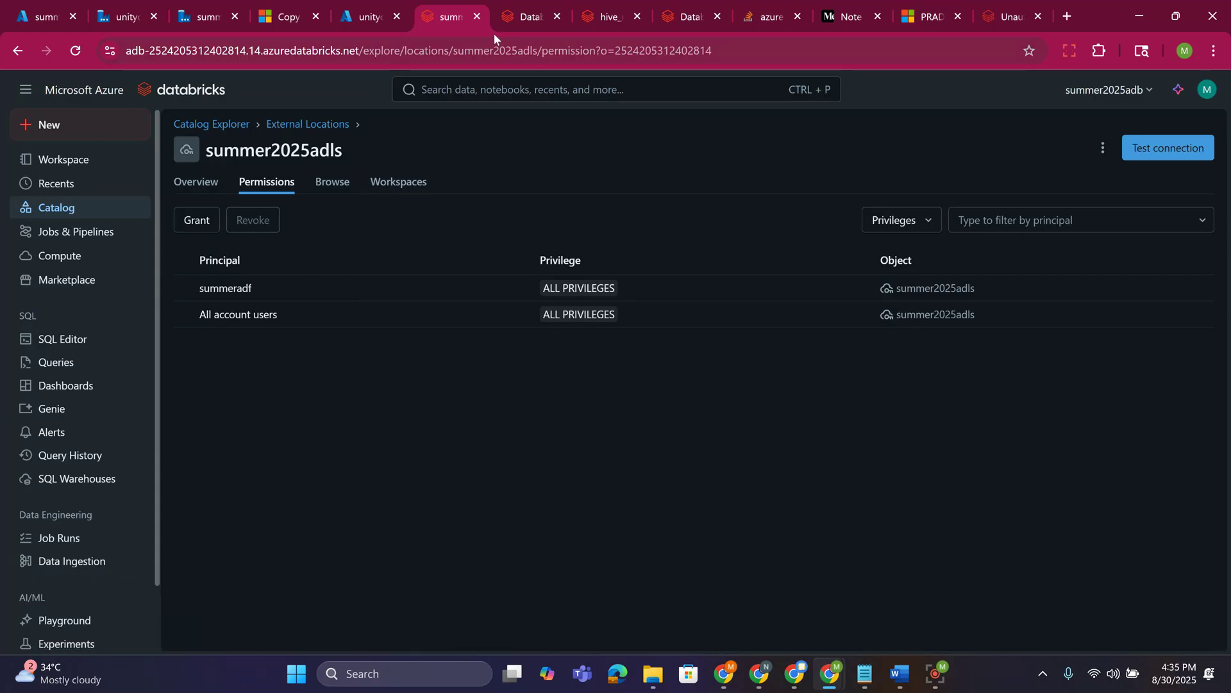
click(505, 21)
click(594, 14)
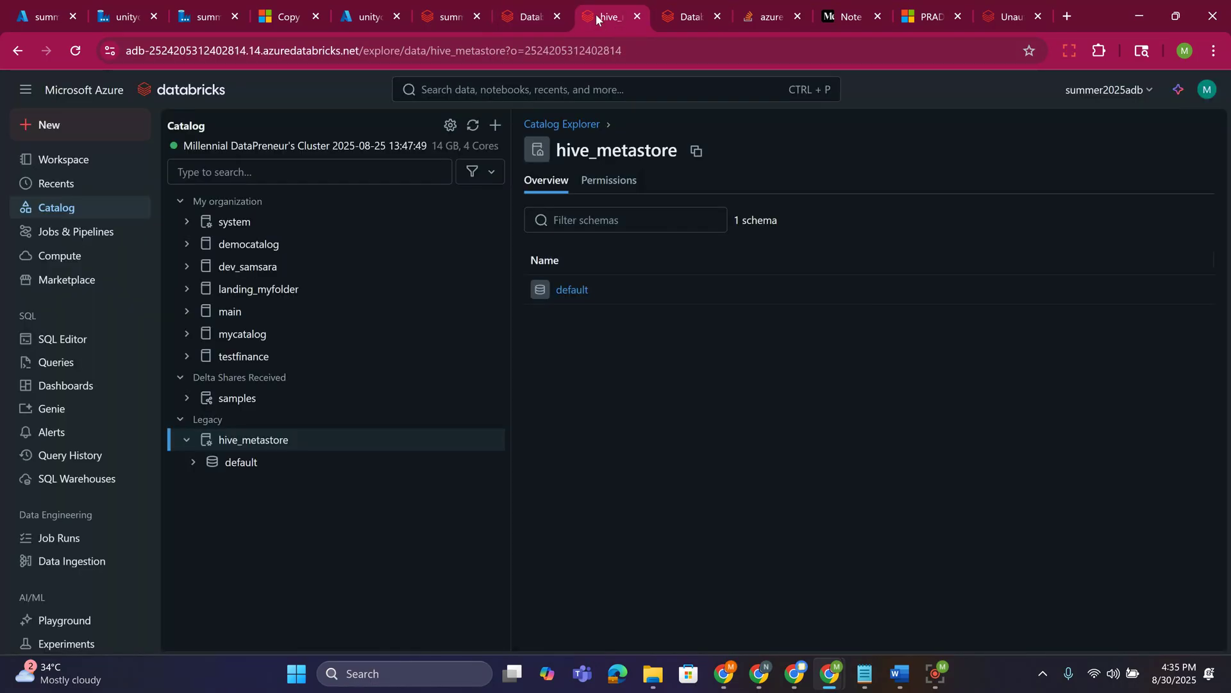
click(258, 250)
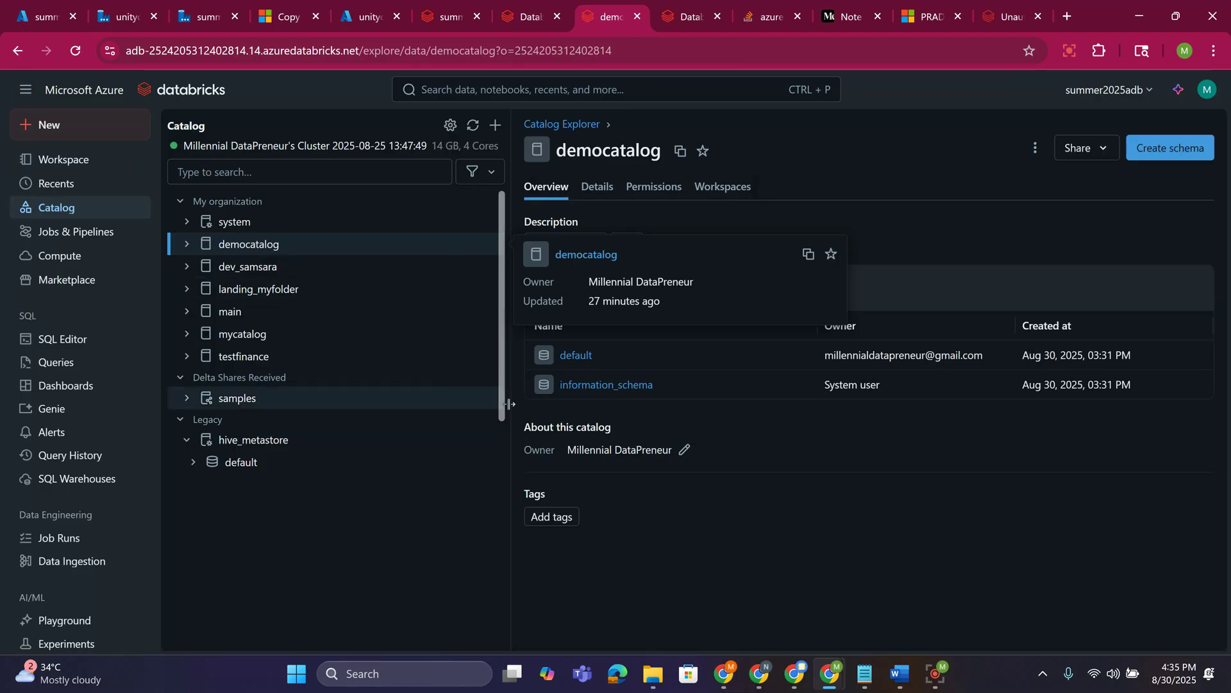
click(646, 190)
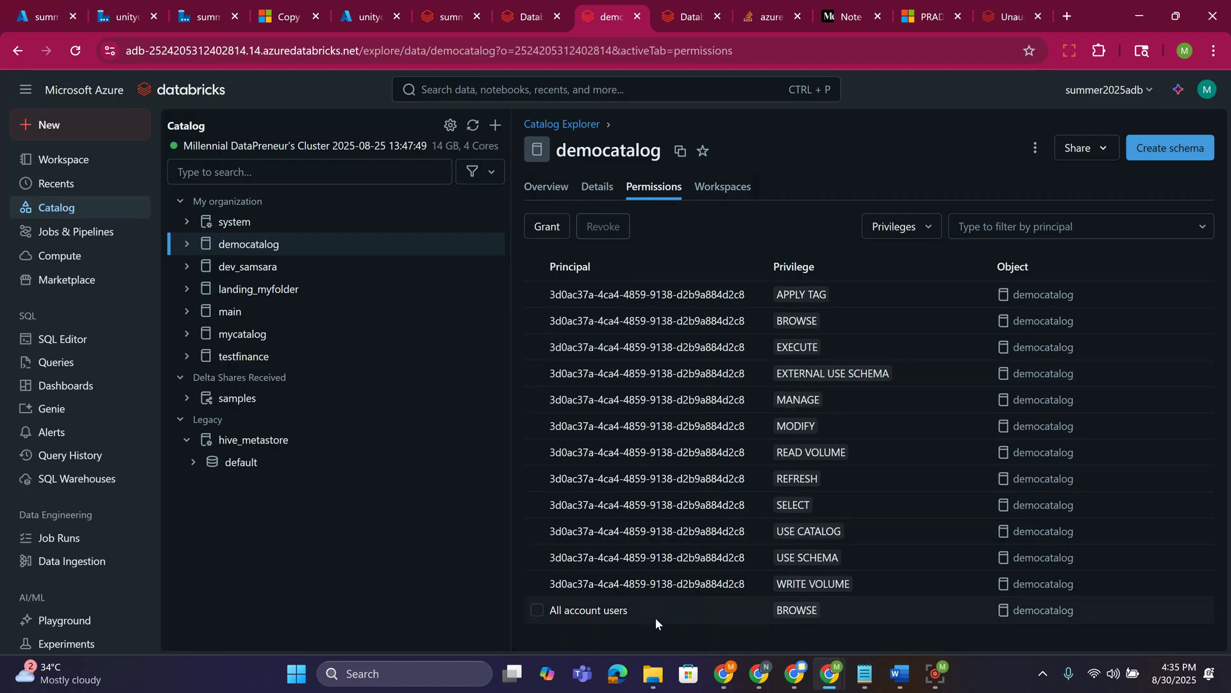
- Examine the privileges granted on democatalog to all account users and to the service principal, highlighting their entries
drag(621, 610, 538, 614)
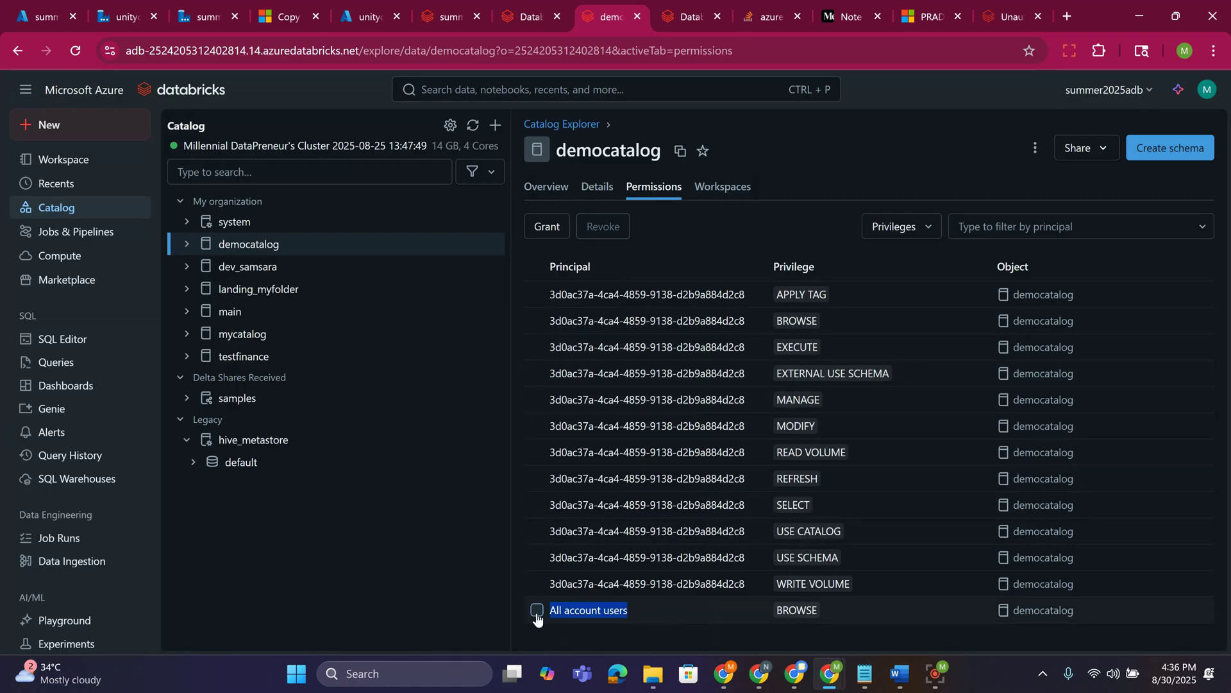
drag(569, 297, 743, 303)
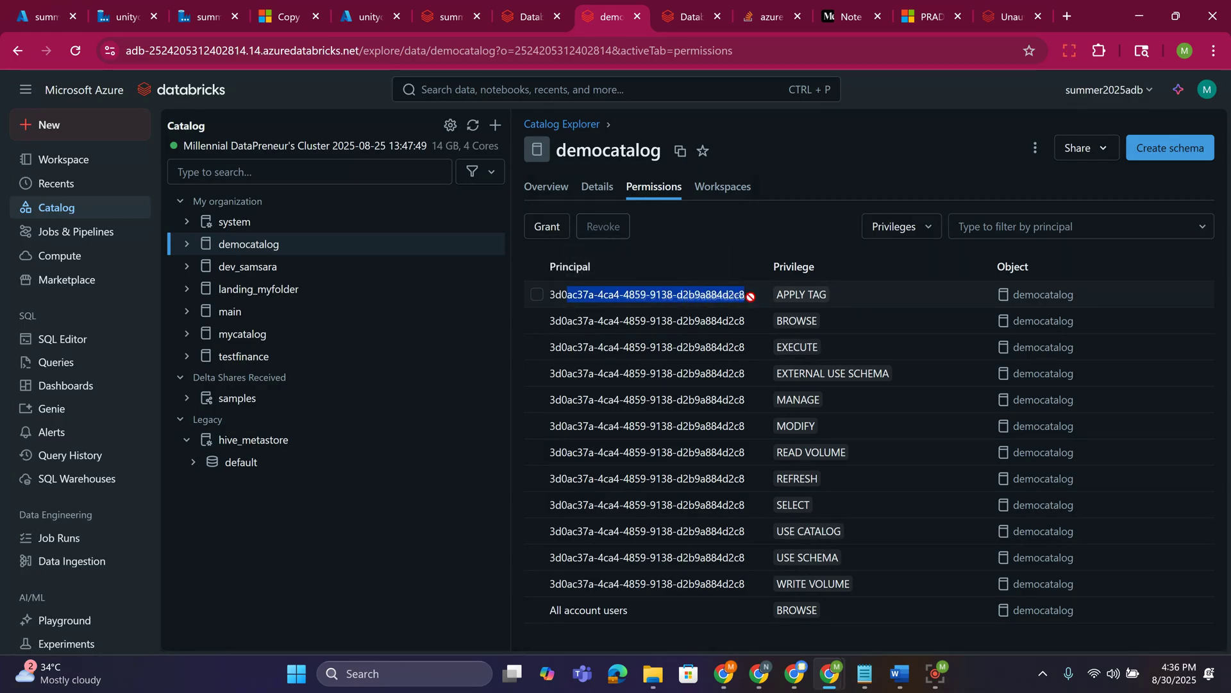
drag(749, 295, 649, 584)
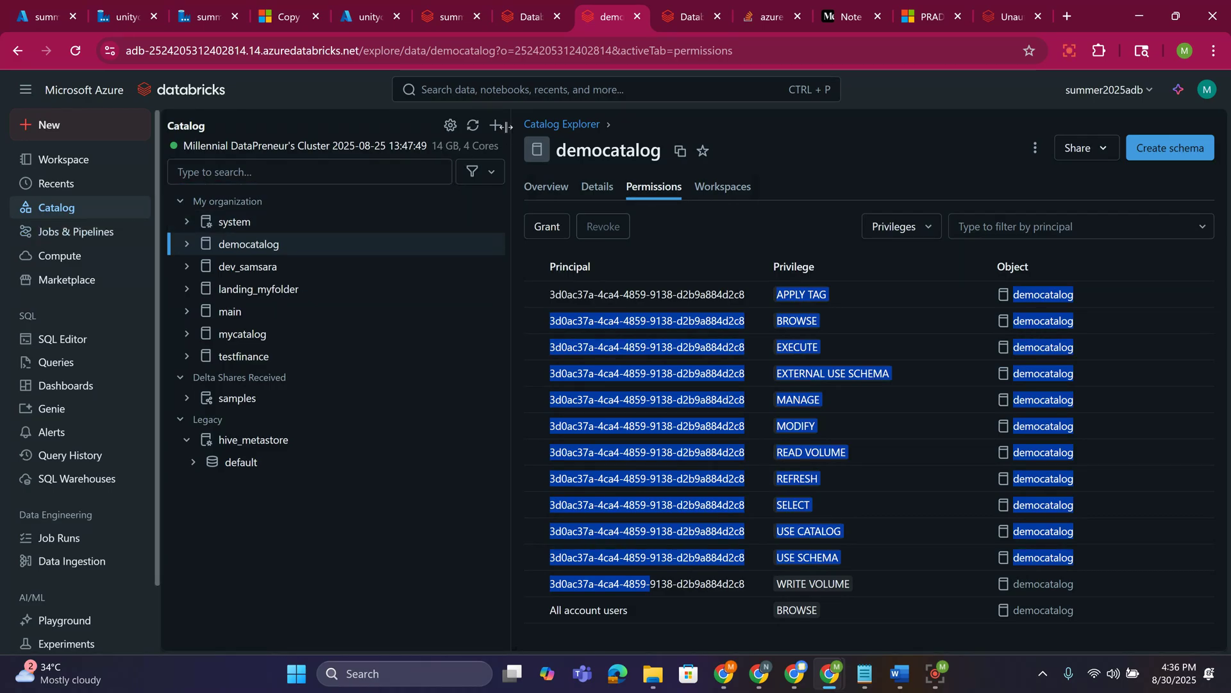
- Open the list of Unity Catalog external locations and filter it by "summer"
click(449, 126)
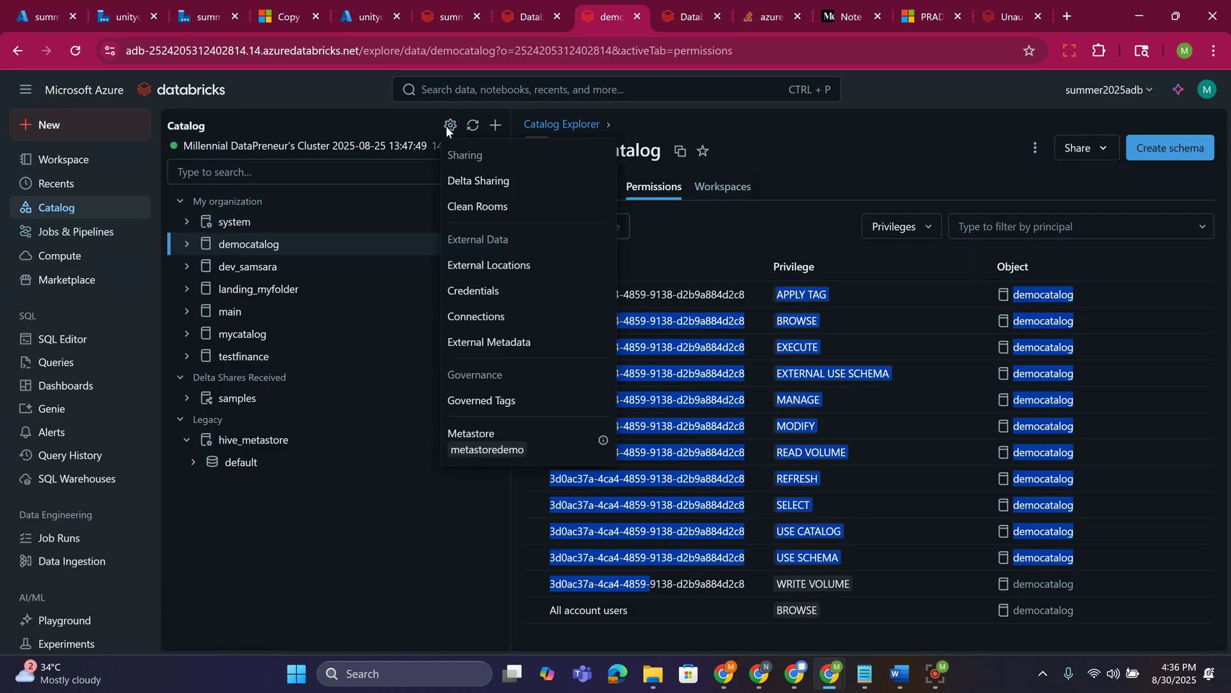
click(476, 265)
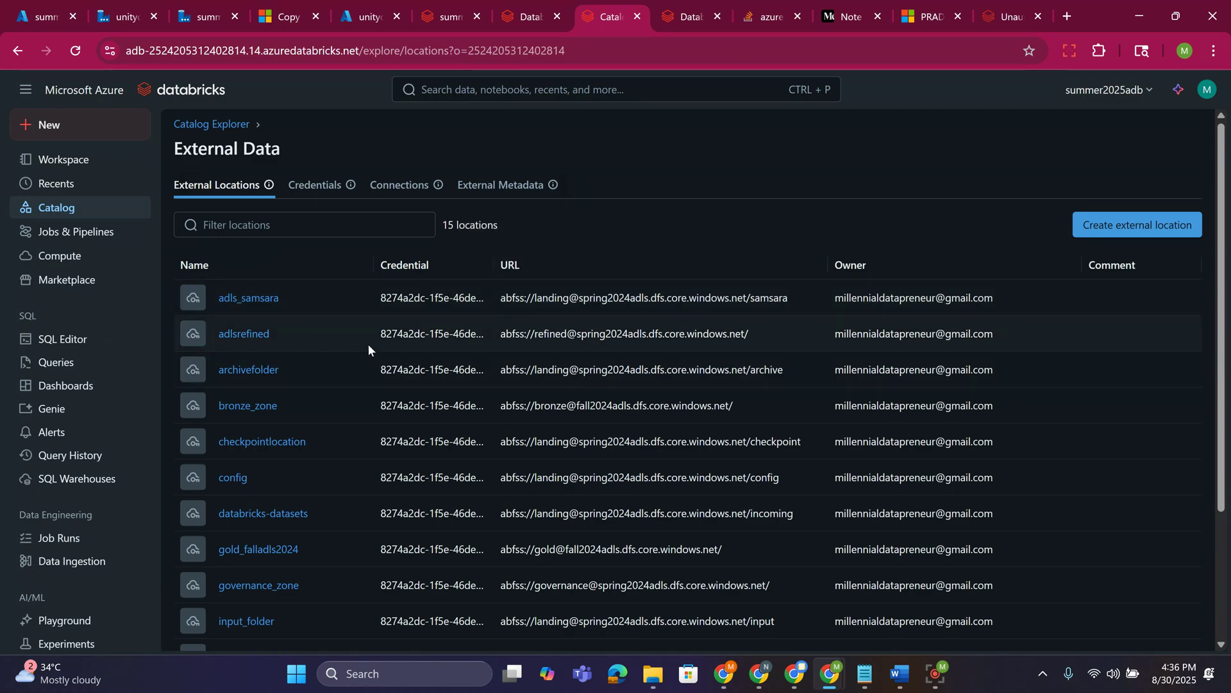
click(277, 225)
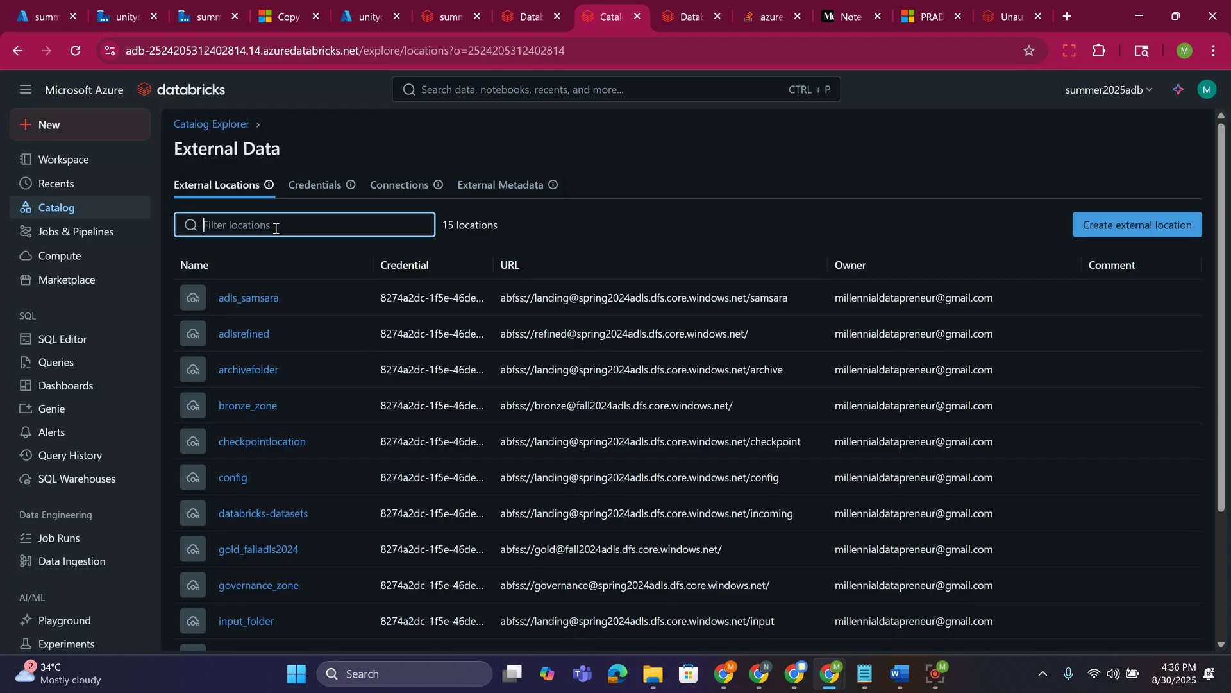
scroll(304, 385, down, 1)
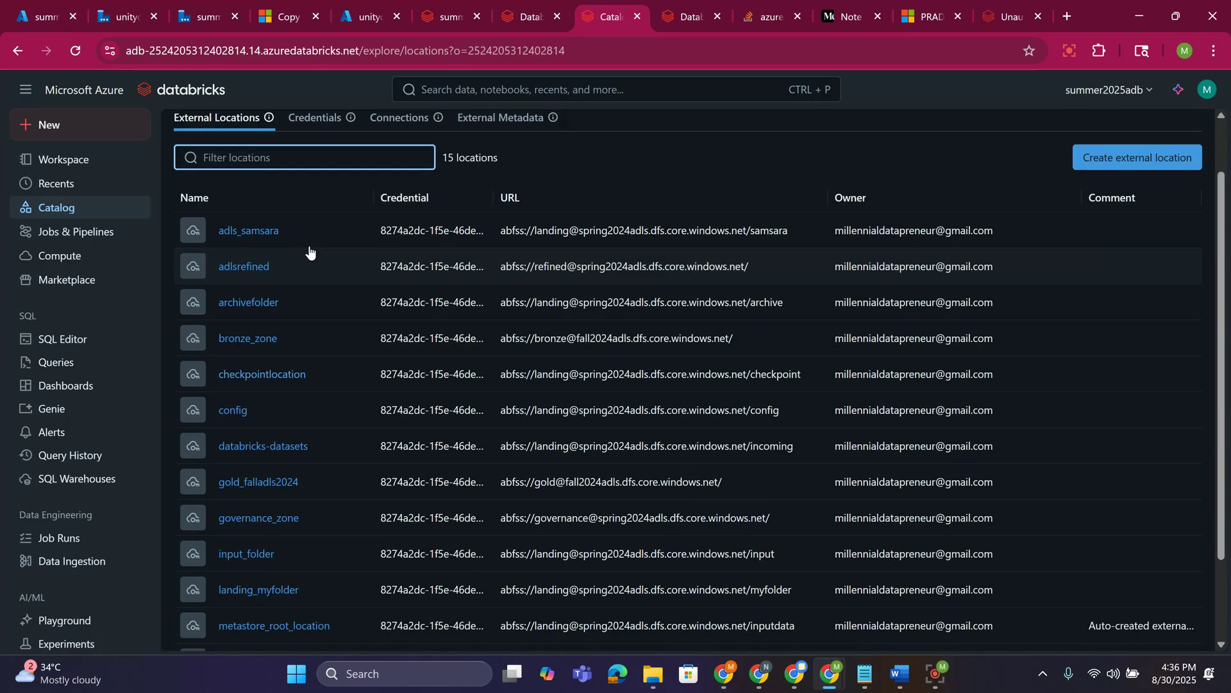
scroll(309, 251, up, 1)
text(summer)
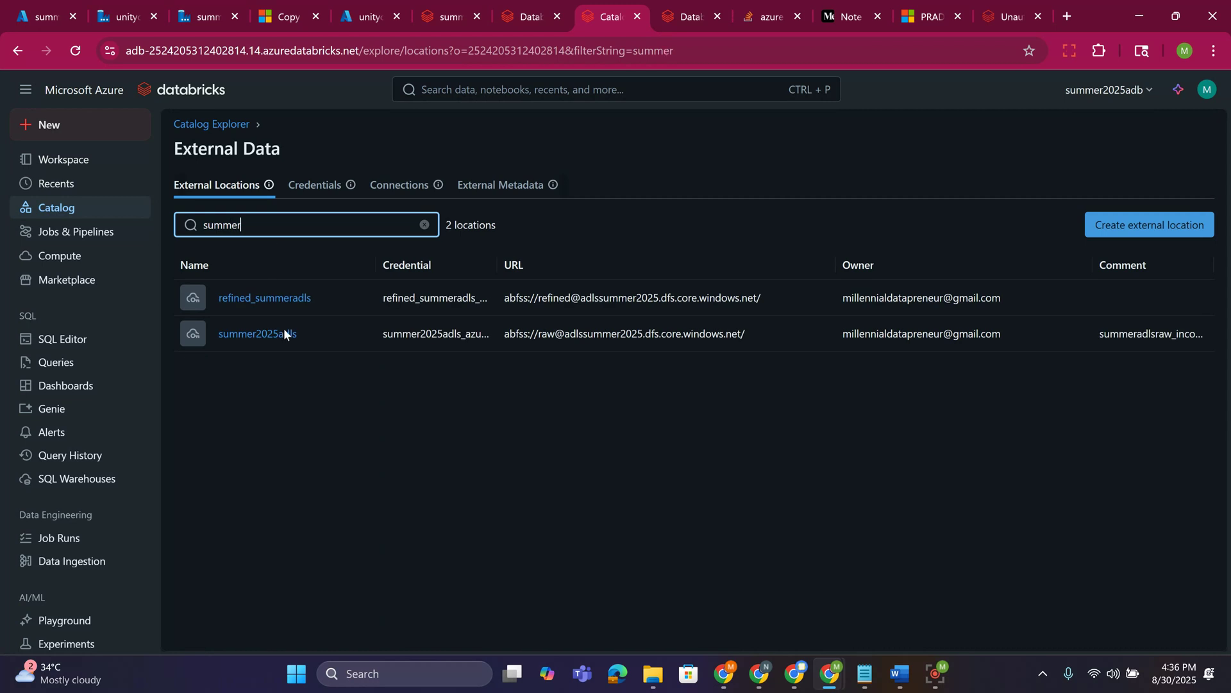
- Check the permissions of the summer2025adls external location, highlighting the All account users principal
click(272, 336)
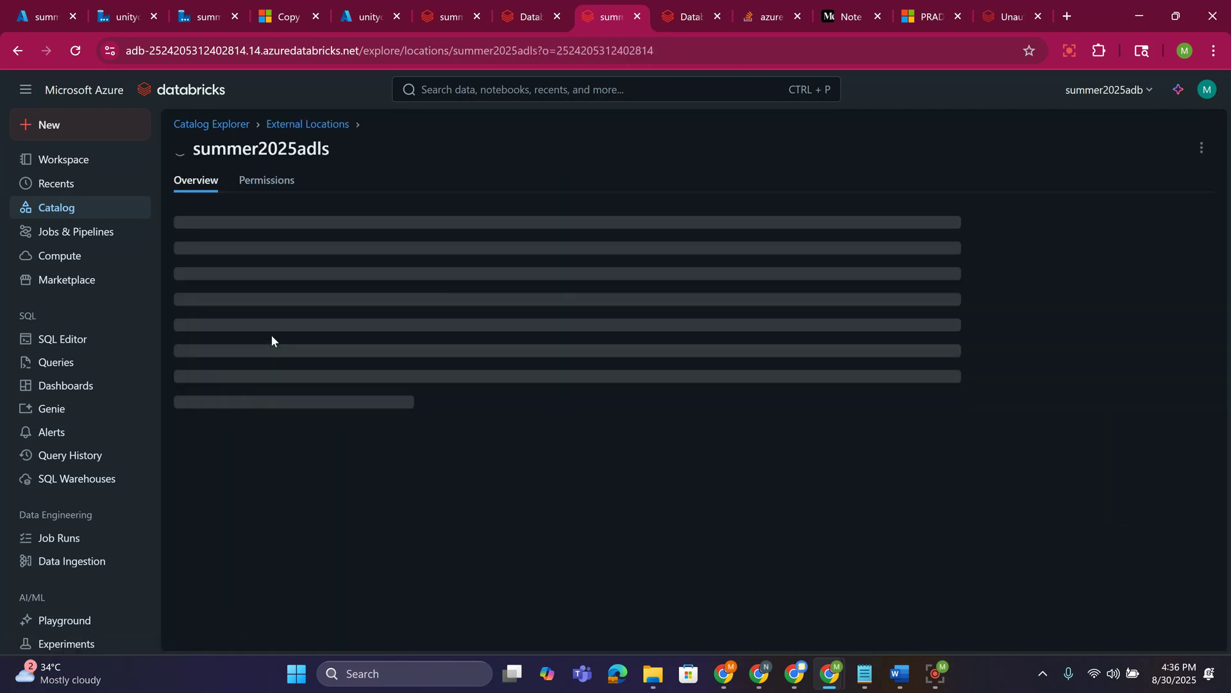
click(260, 190)
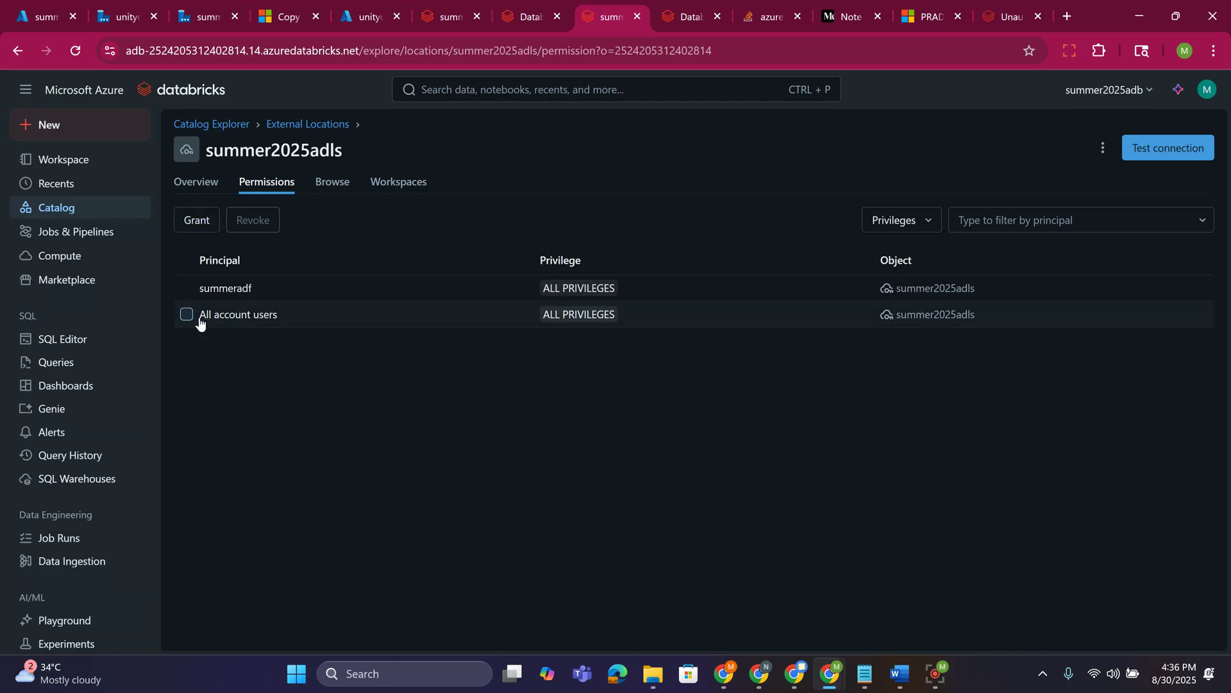
drag(201, 318, 302, 321)
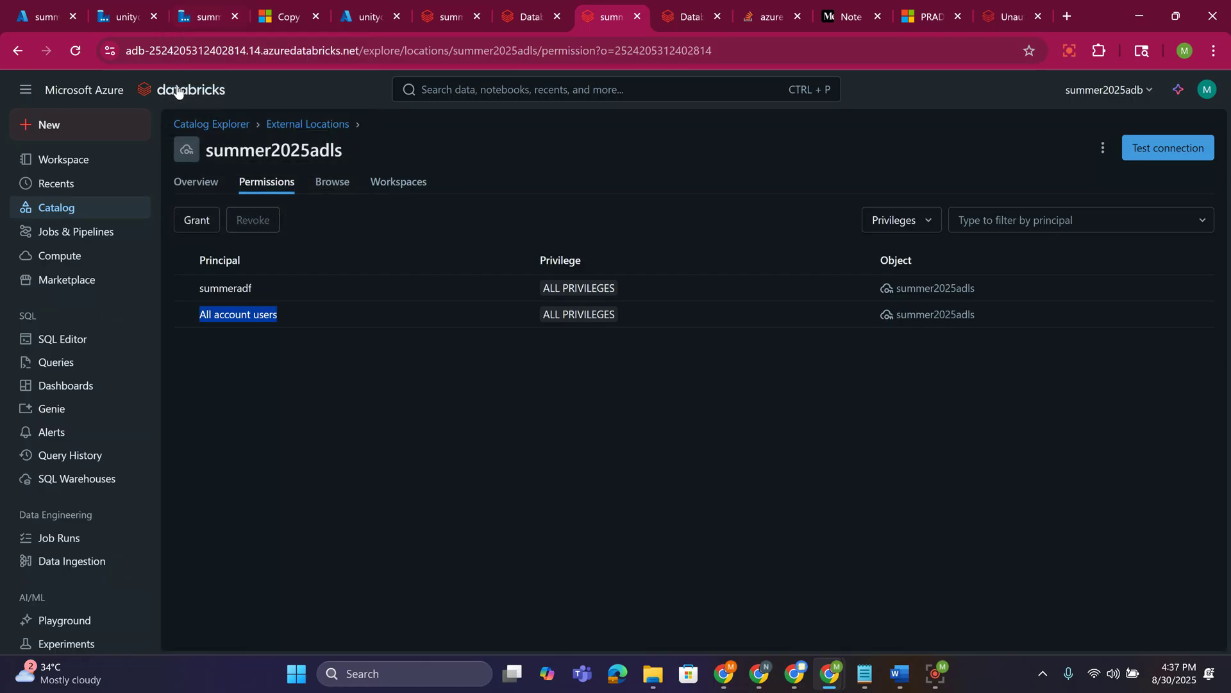
- Return to pipeline1 in Data Factory and review Copy data1's sink dataset, table name, write behavior and table option
click(126, 21)
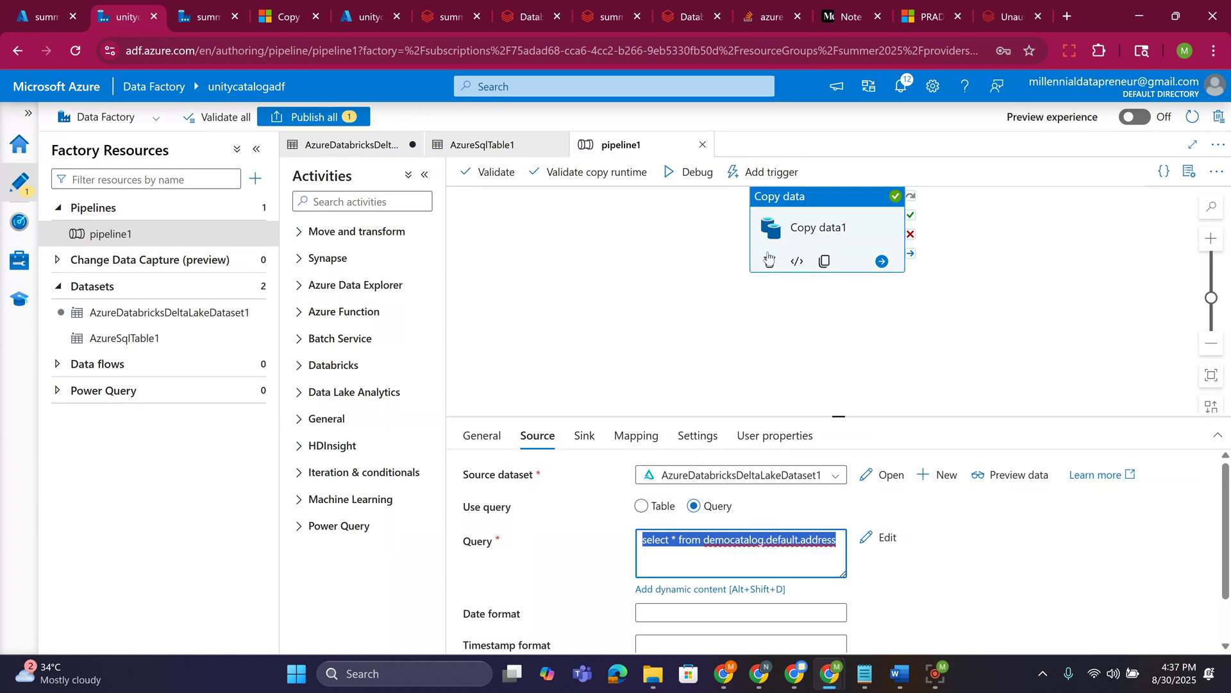
click(585, 436)
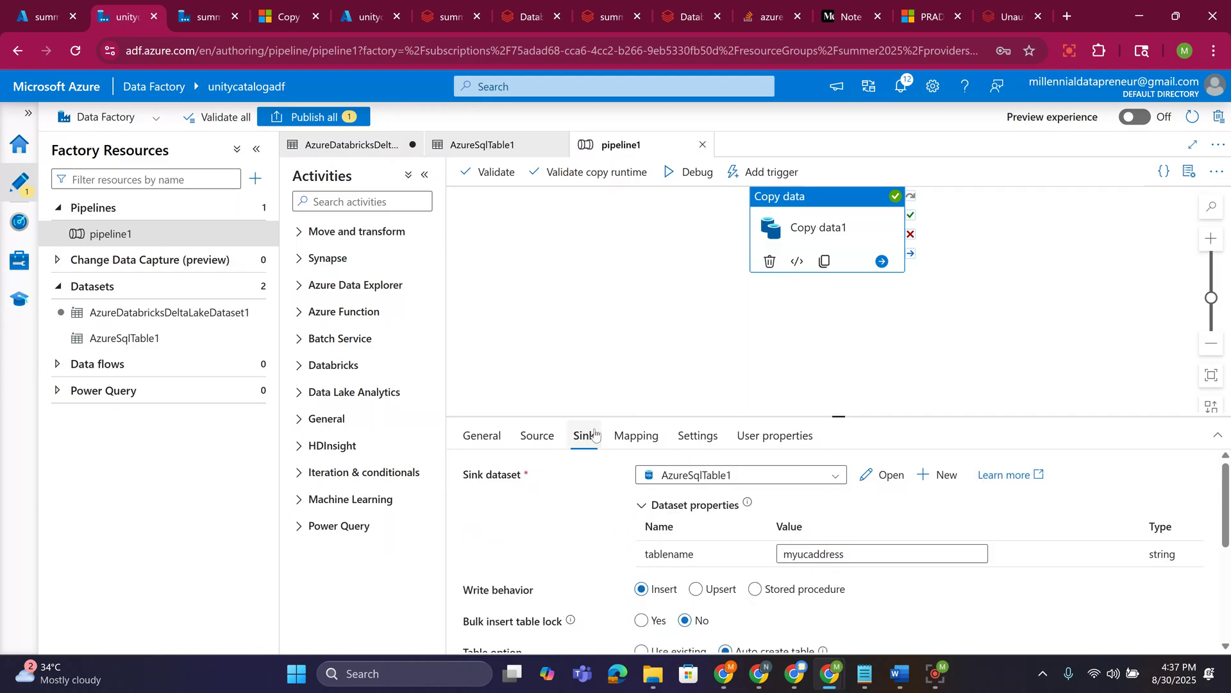
scroll(634, 540, down, 5)
scroll(634, 540, up, 2)
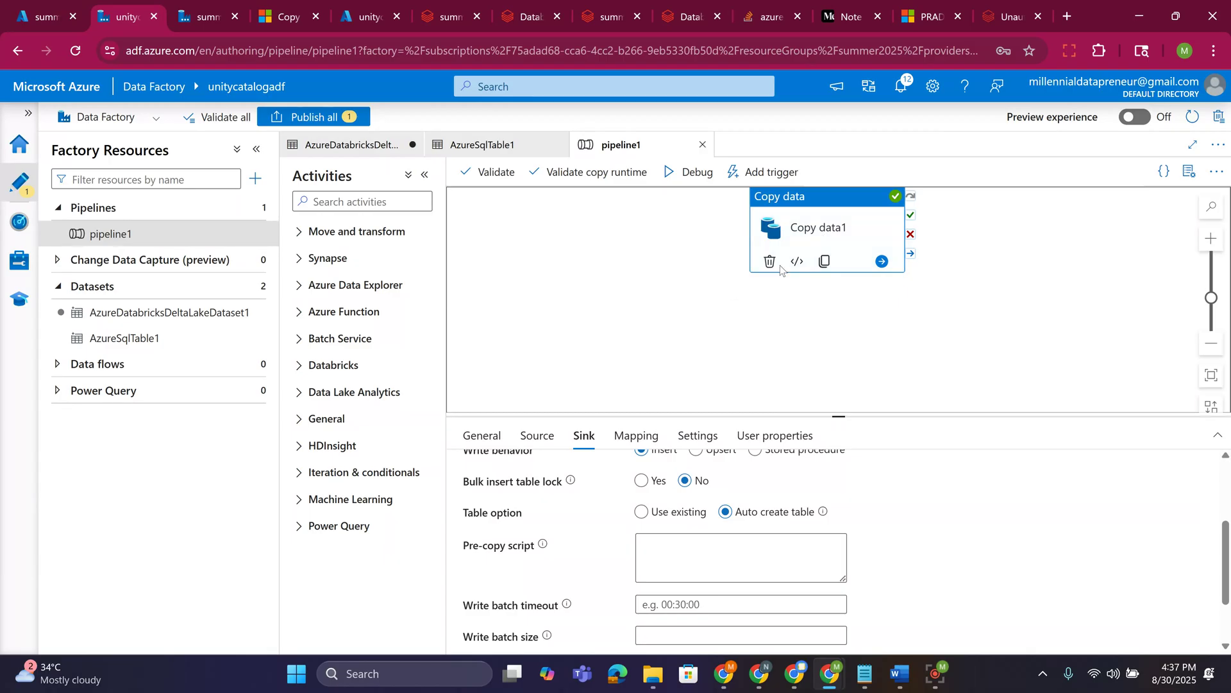
- Start a debug run of pipeline1 and monitor its output, refreshing the run status until it finishes
drag(817, 228, 814, 230)
click(678, 186)
click(759, 303)
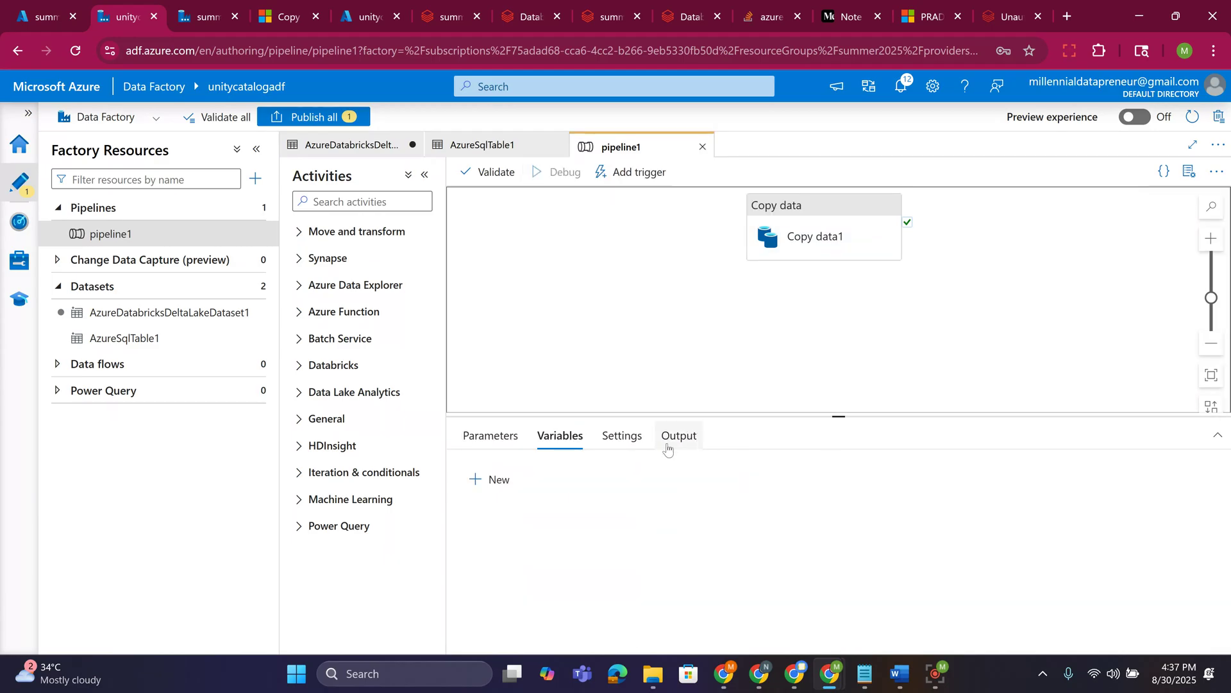
click(680, 438)
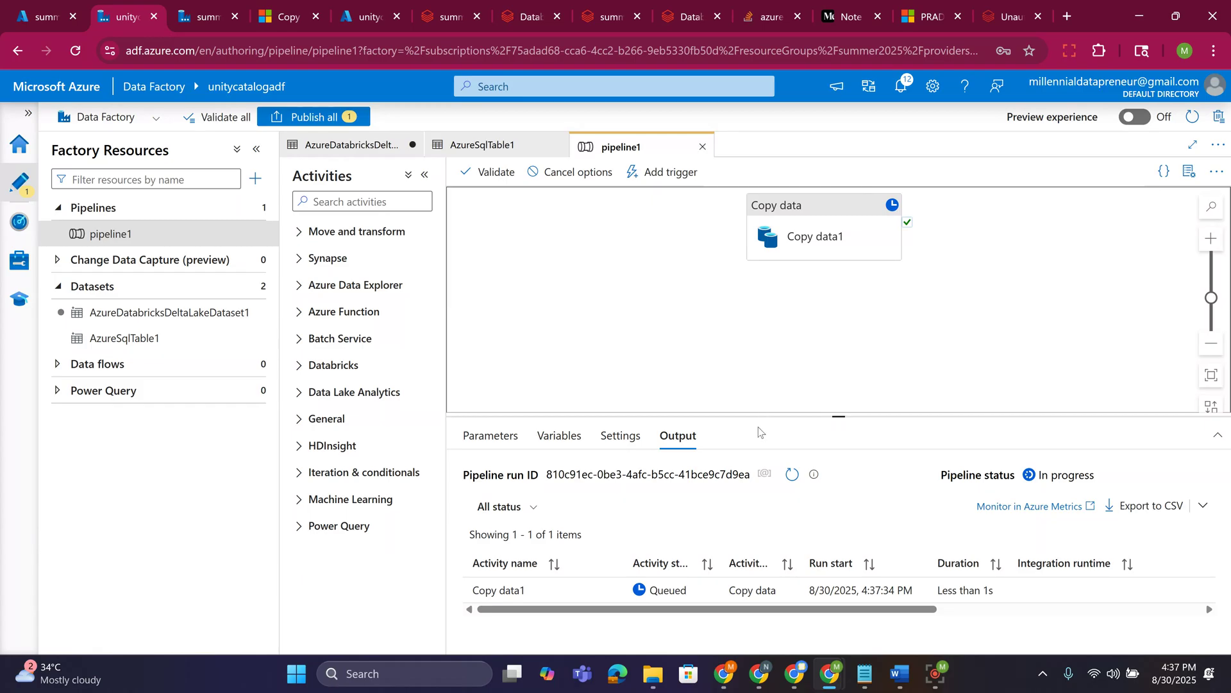
mouse_move(816, 238)
mouse_move(720, 497)
click(792, 475)
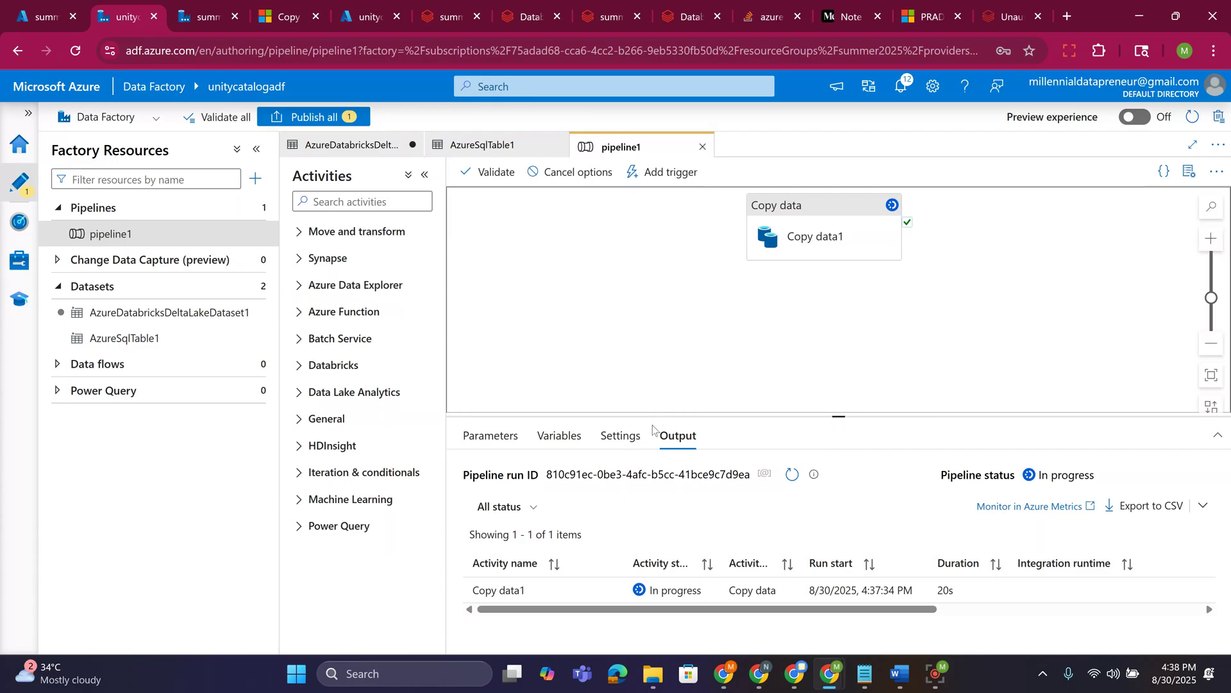
click(787, 482)
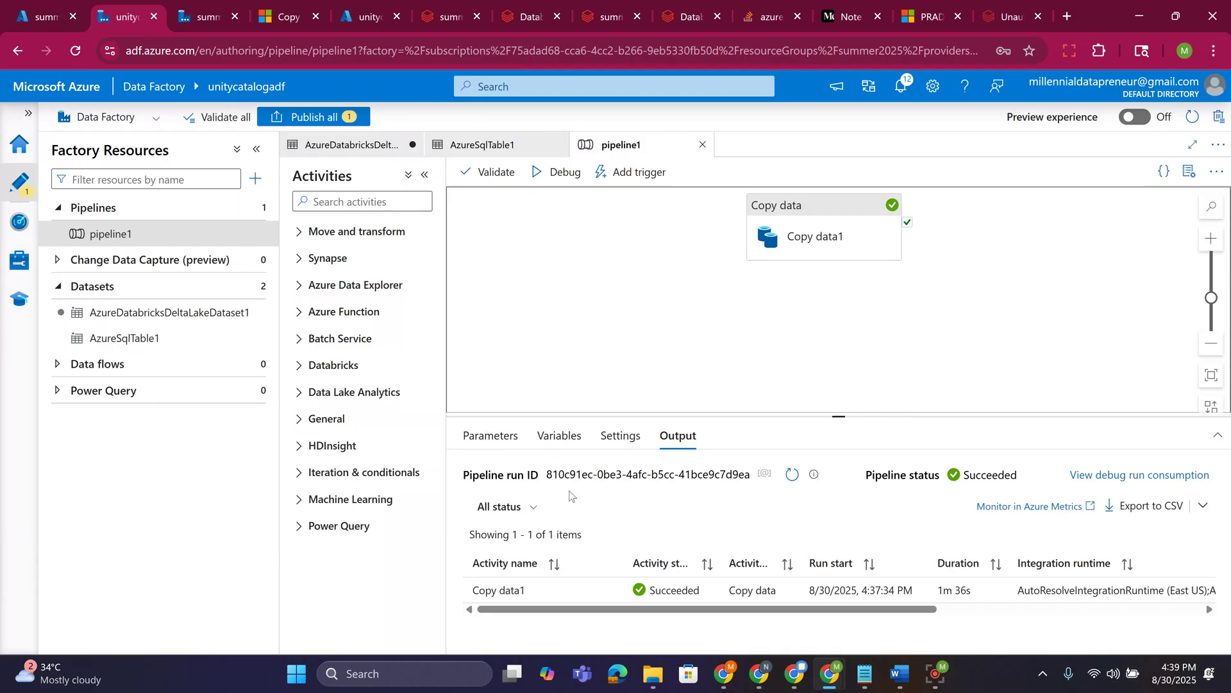
- Review Copy data1's staging settings and start another debug run of pipeline1
click(803, 203)
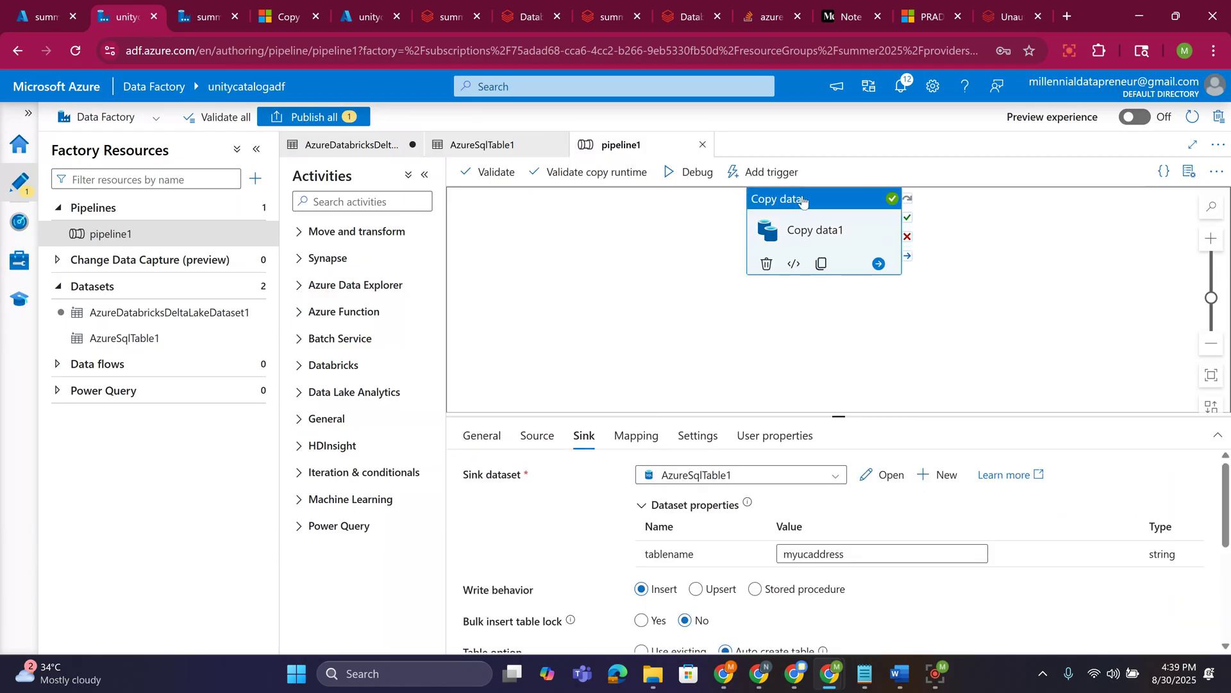
click(535, 434)
click(698, 435)
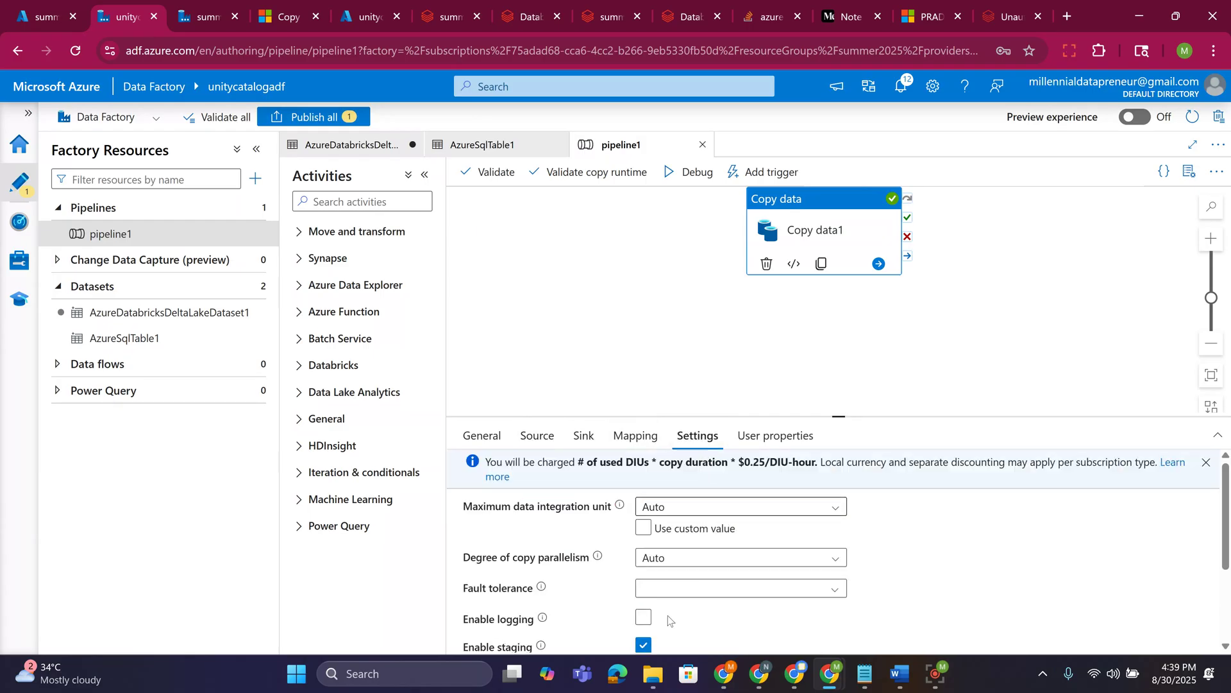
scroll(696, 601, down, 2)
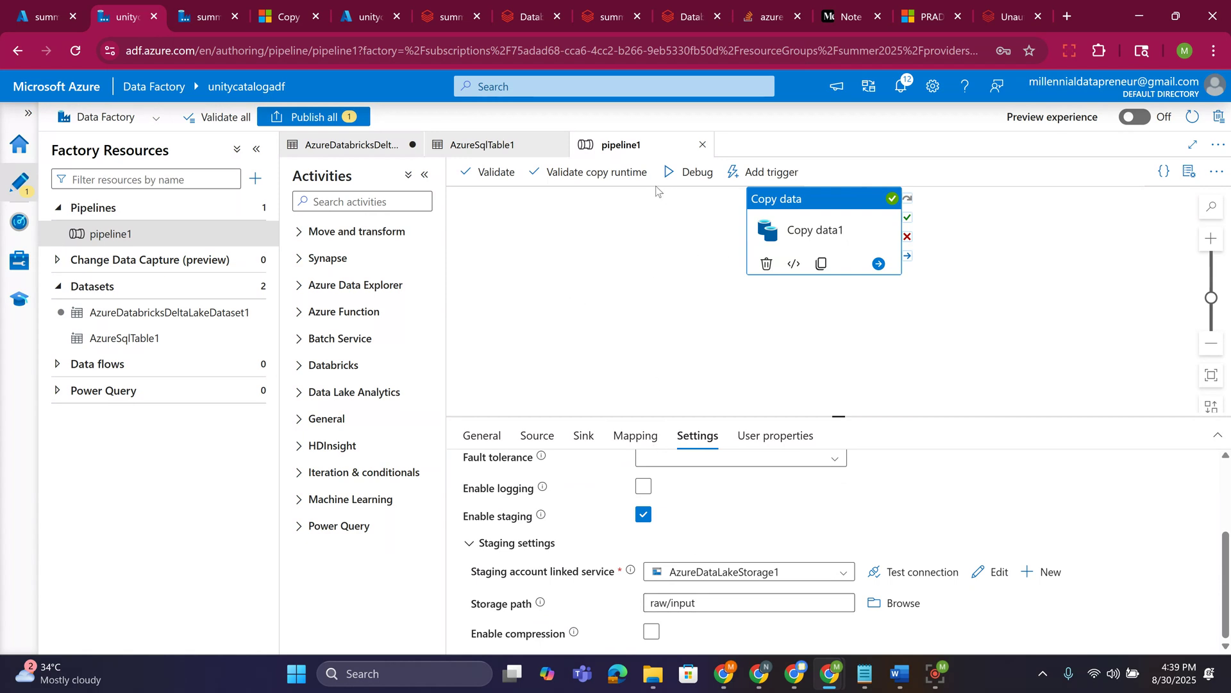
click(781, 226)
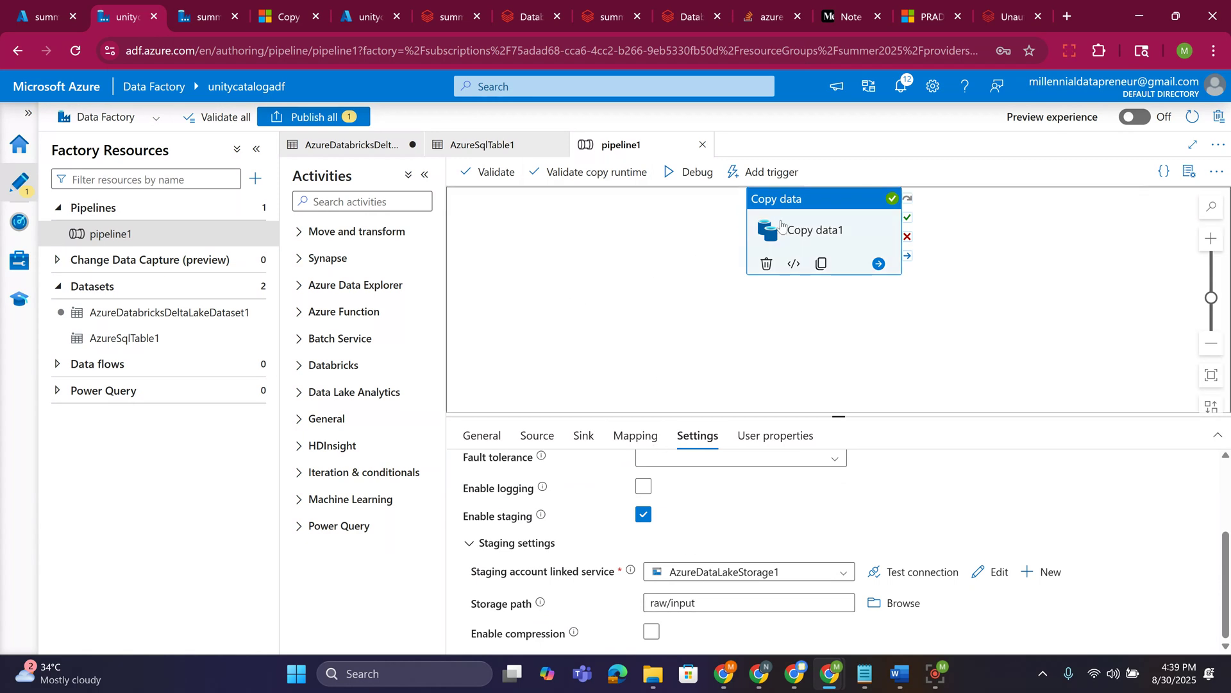
click(687, 174)
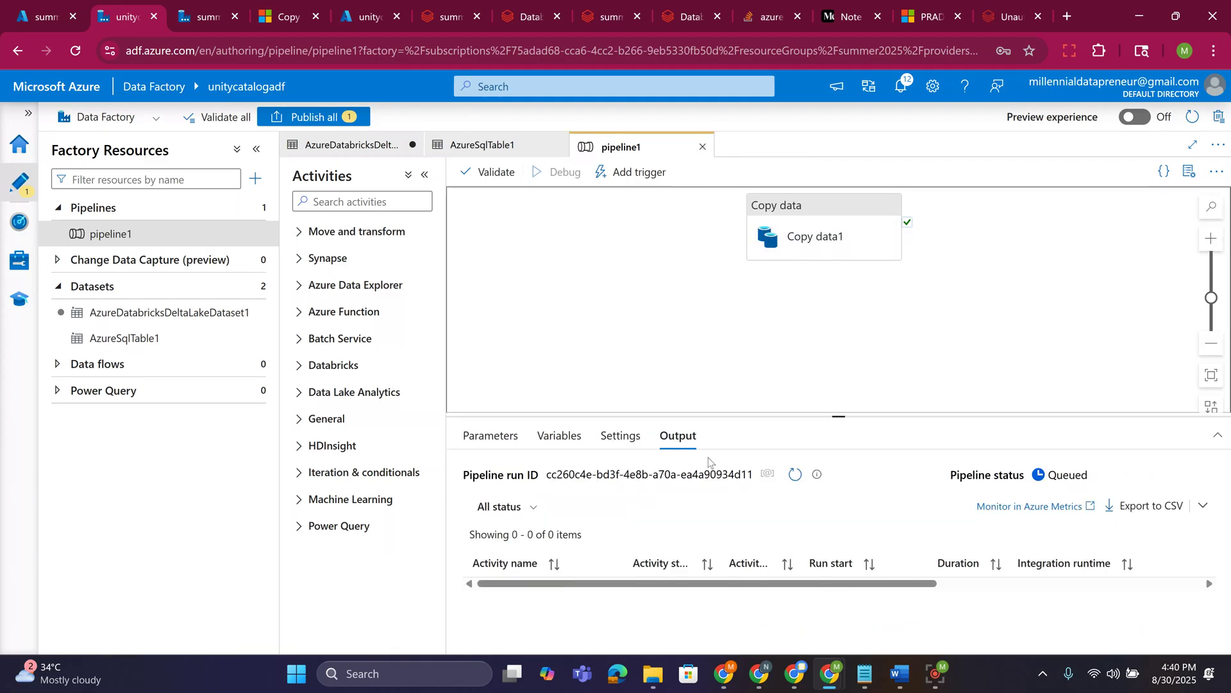
- Switch to the Azure portal, discard the unsaved query, and open the input folder in the adlssummer2025 storage account's raw container
click(34, 17)
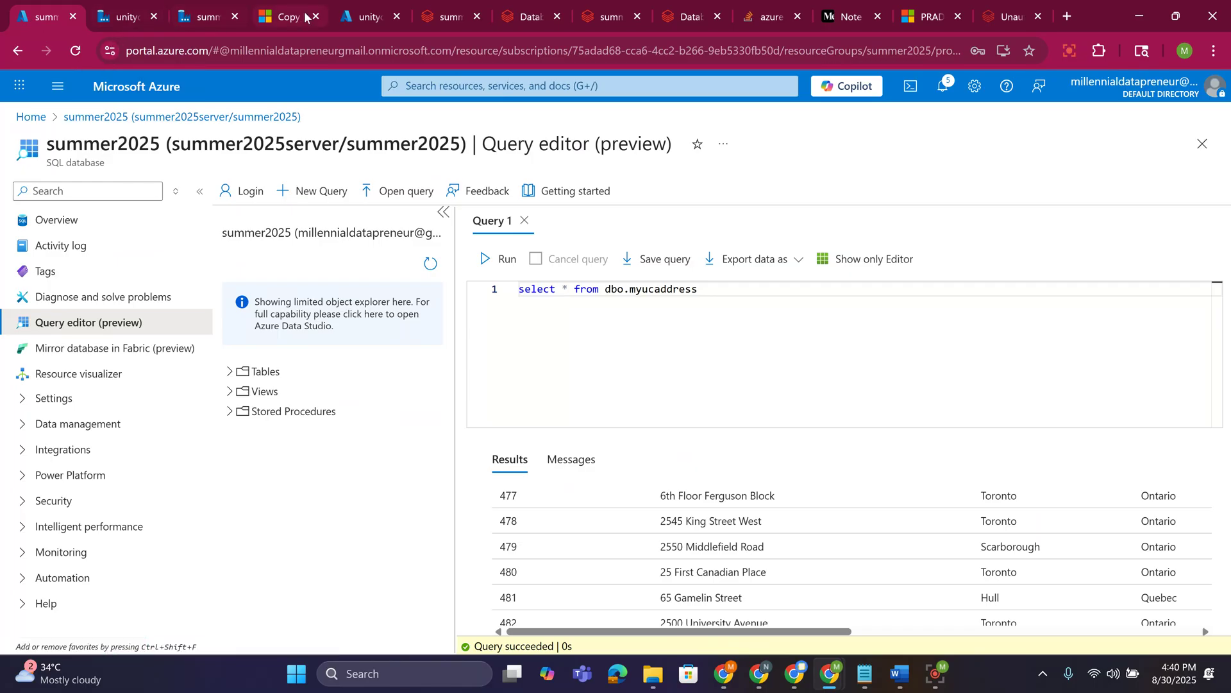
click(369, 18)
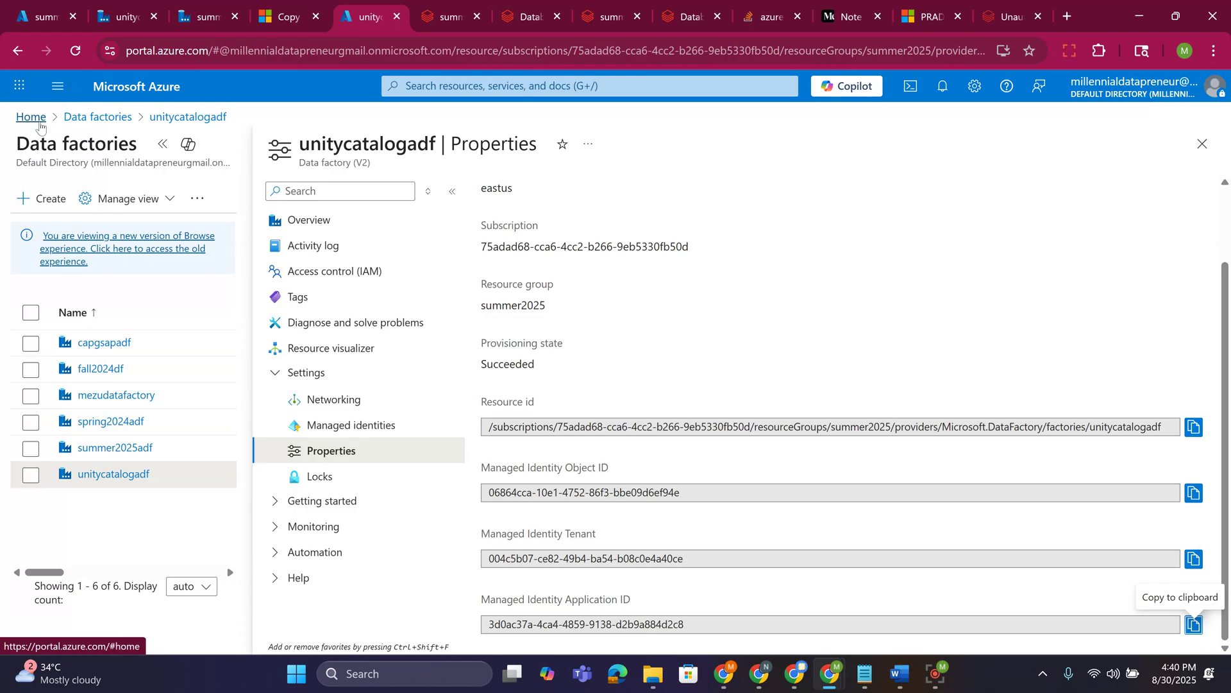
click(41, 18)
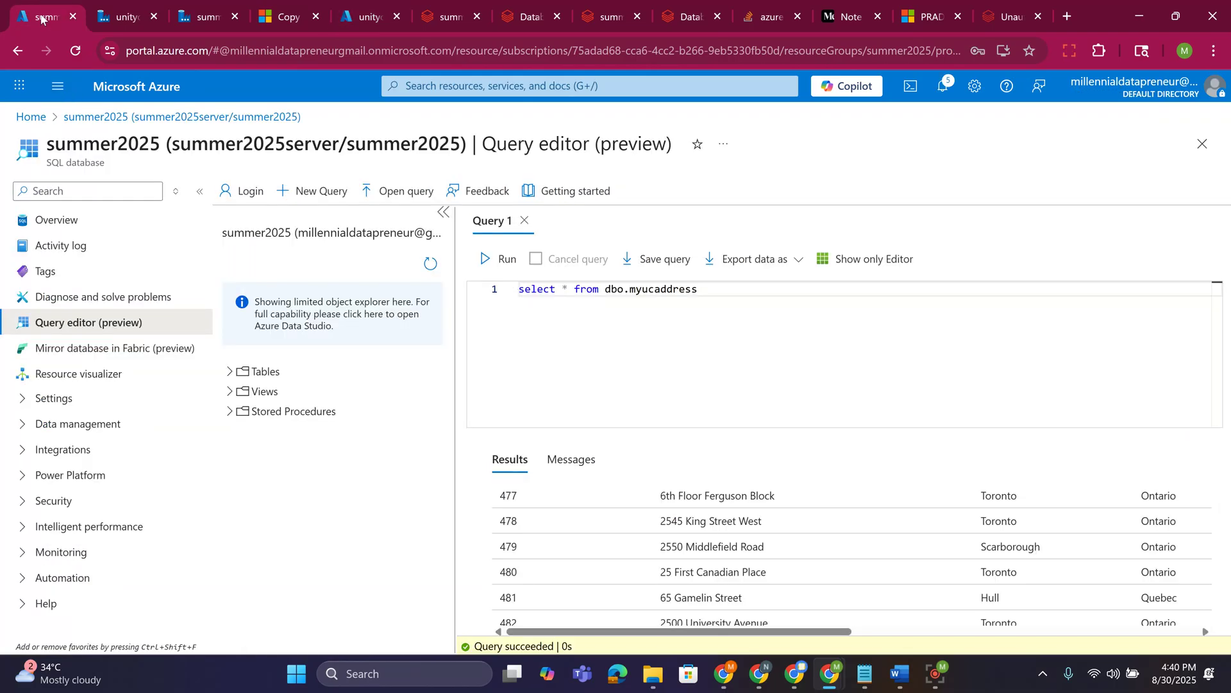
click(31, 116)
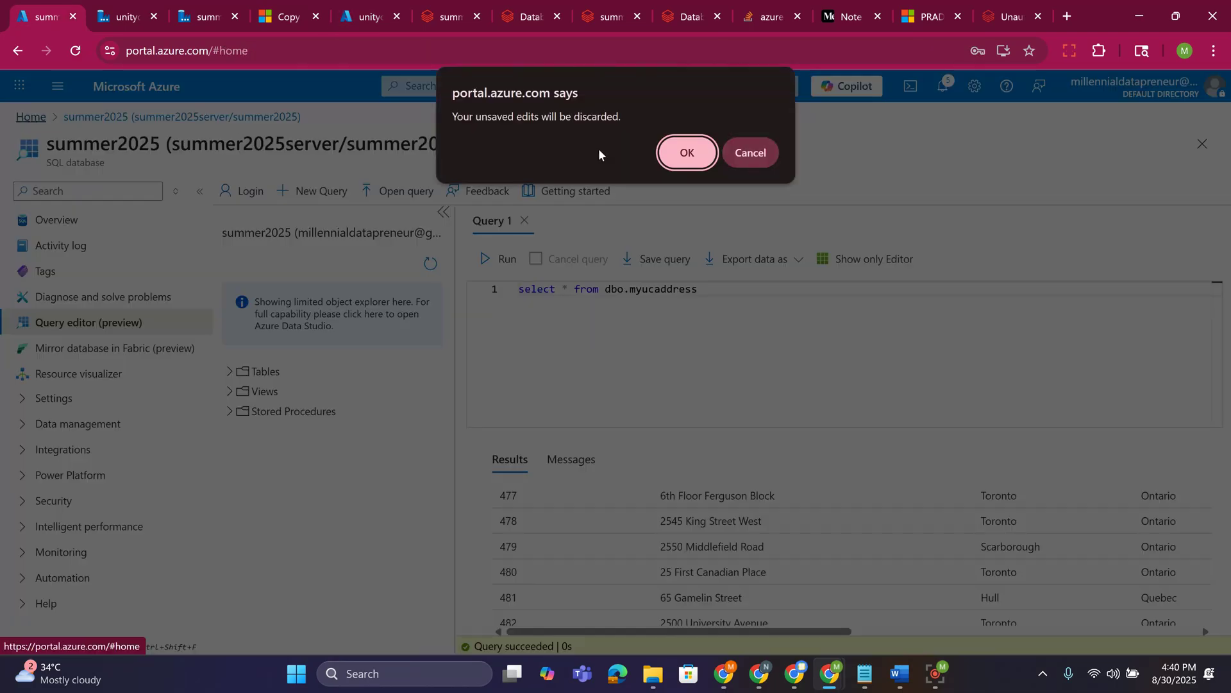
click(685, 156)
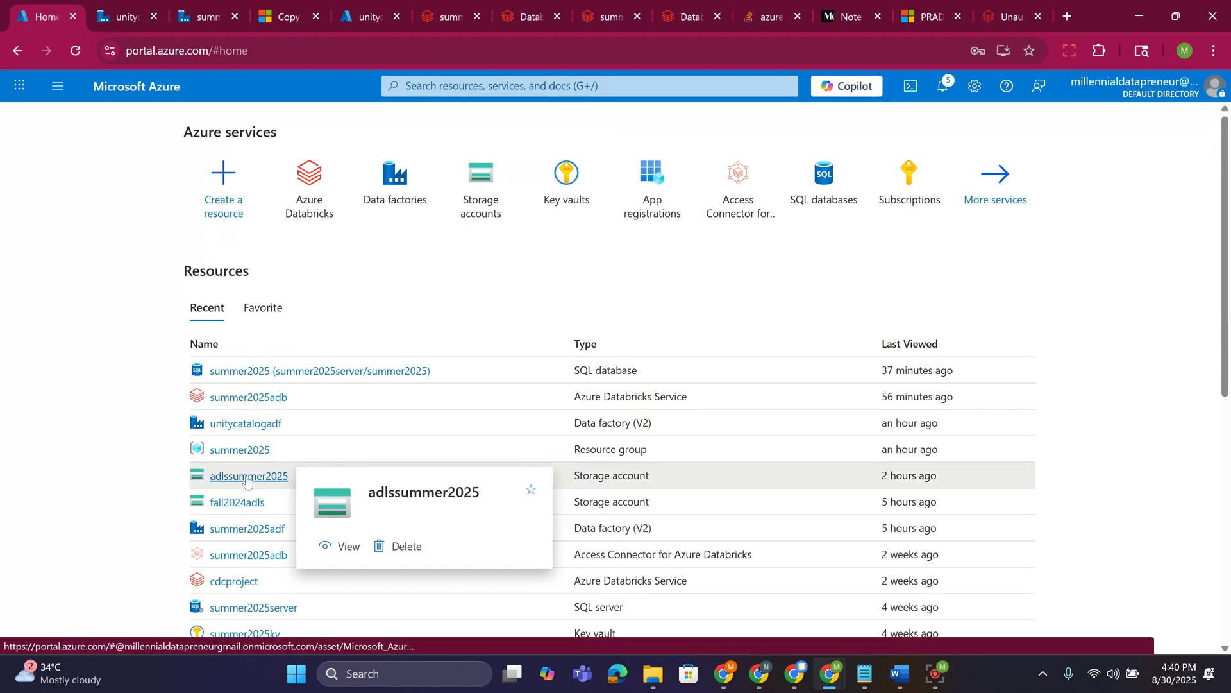
click(247, 478)
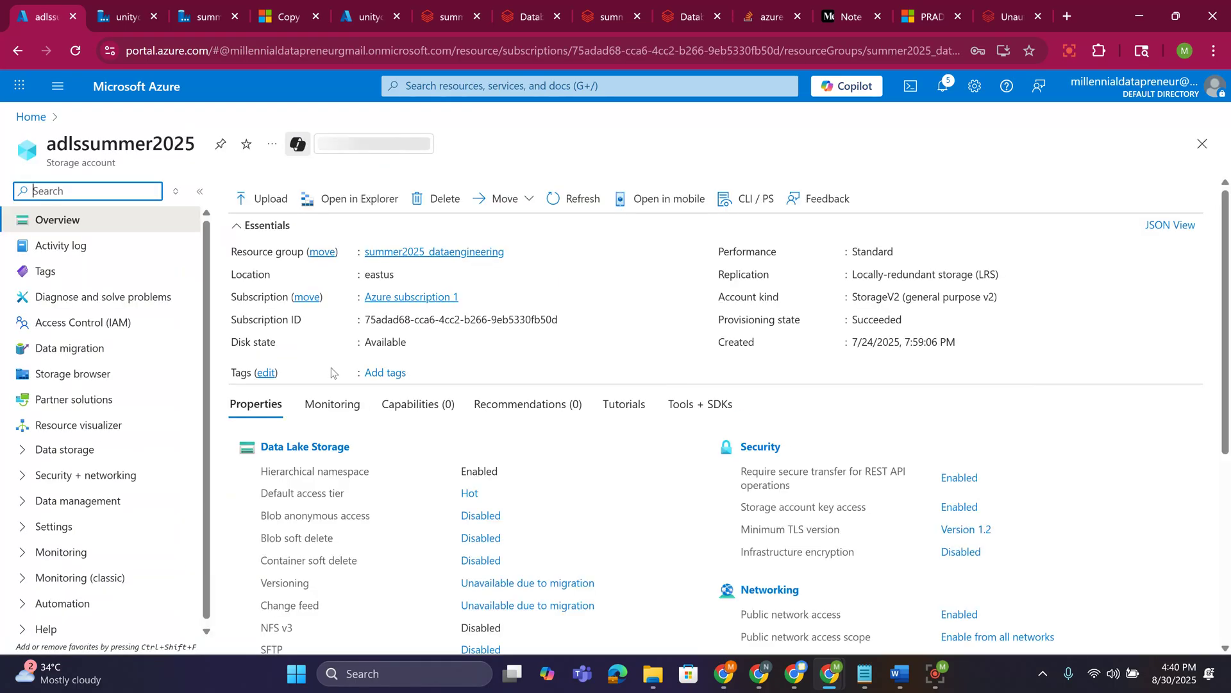
click(292, 449)
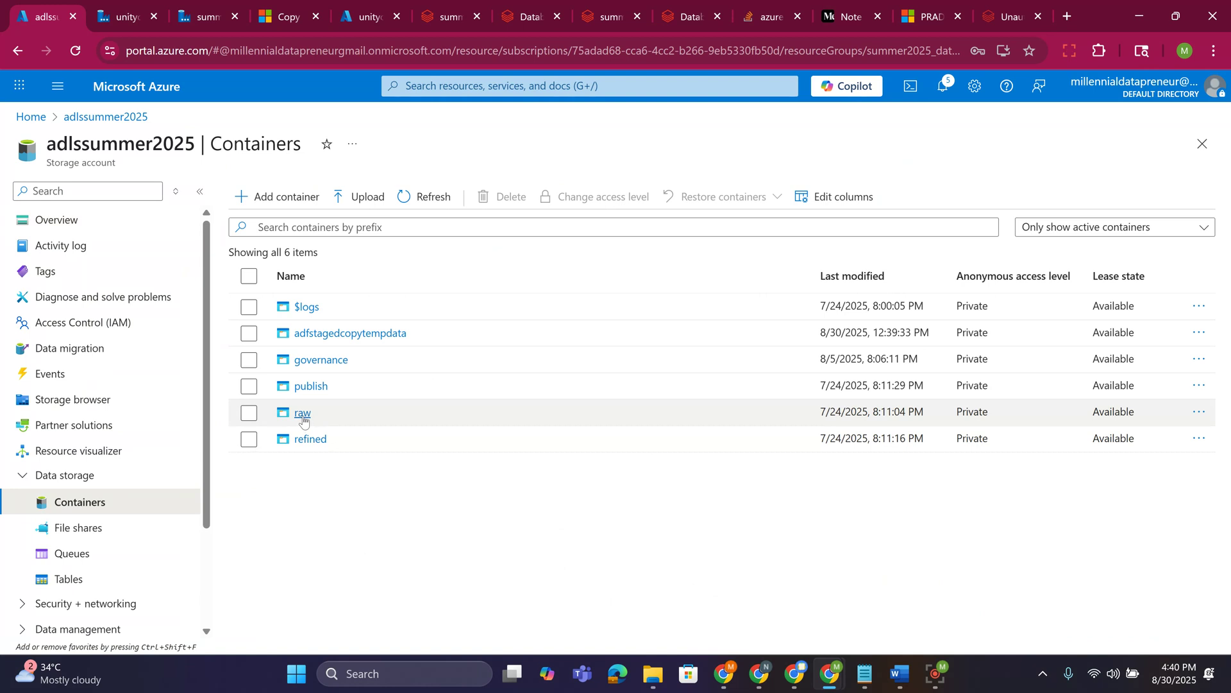
click(303, 414)
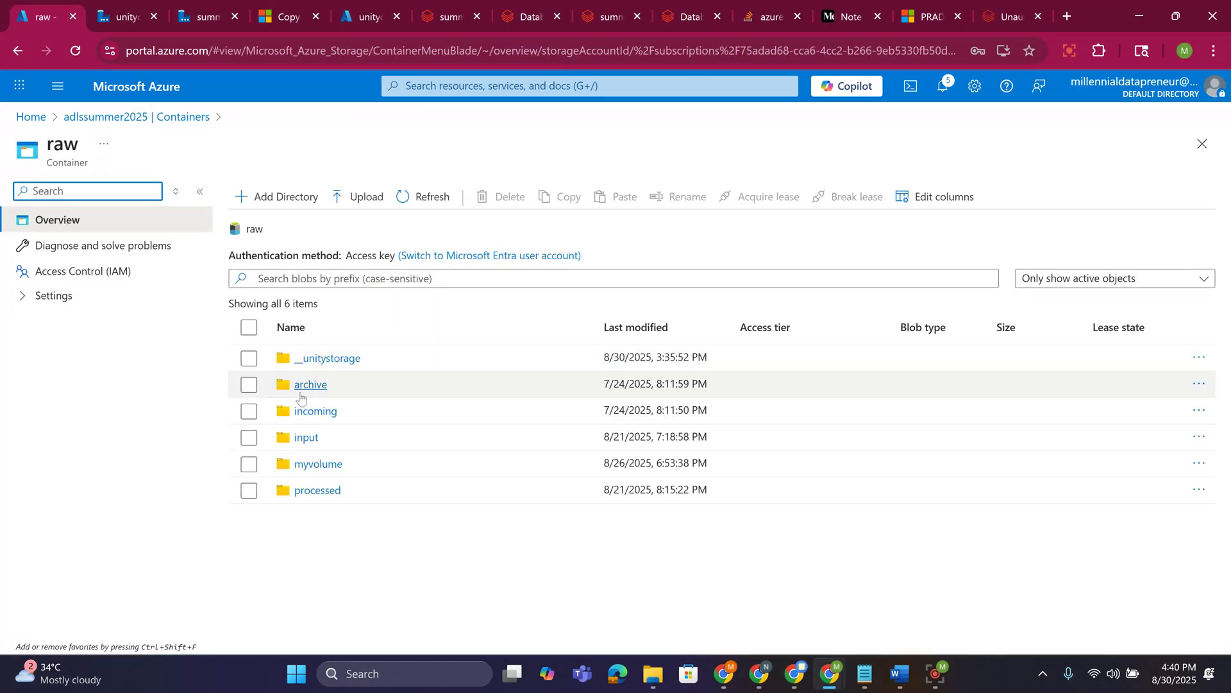
click(306, 436)
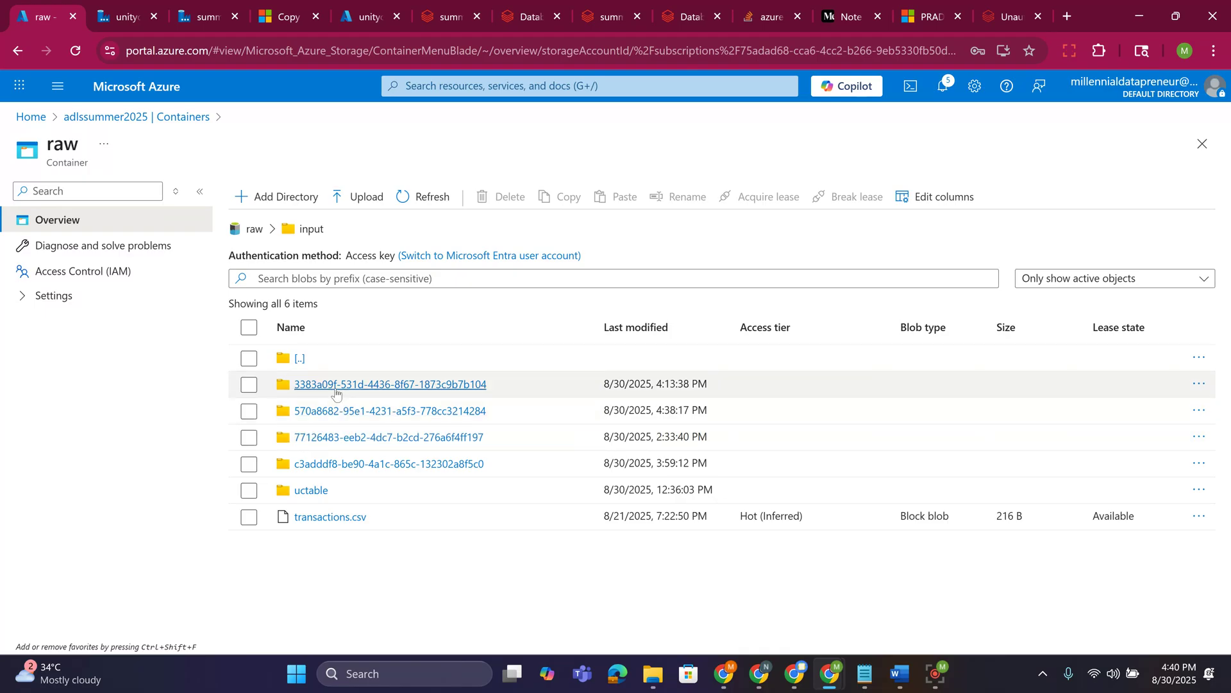
- Inspect the contents of the first two staging folders, modified at 4:13:38 PM and 4:38:17 PM, inside raw/input
click(336, 389)
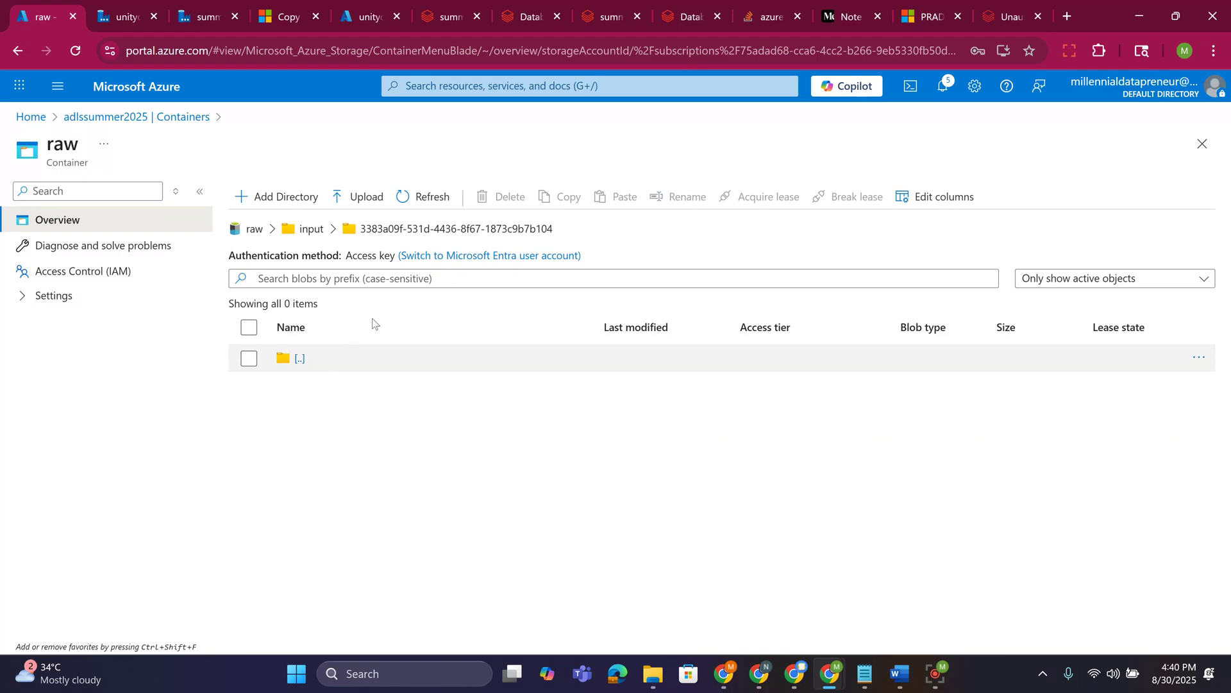
click(409, 201)
click(316, 232)
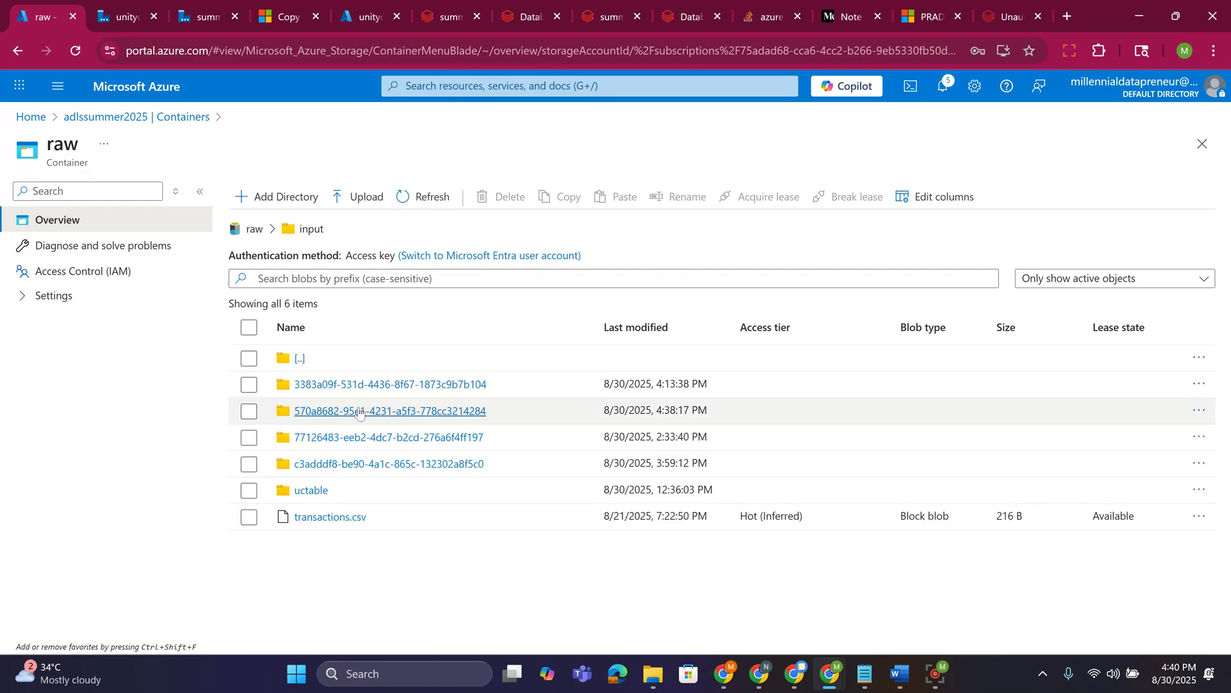
click(359, 412)
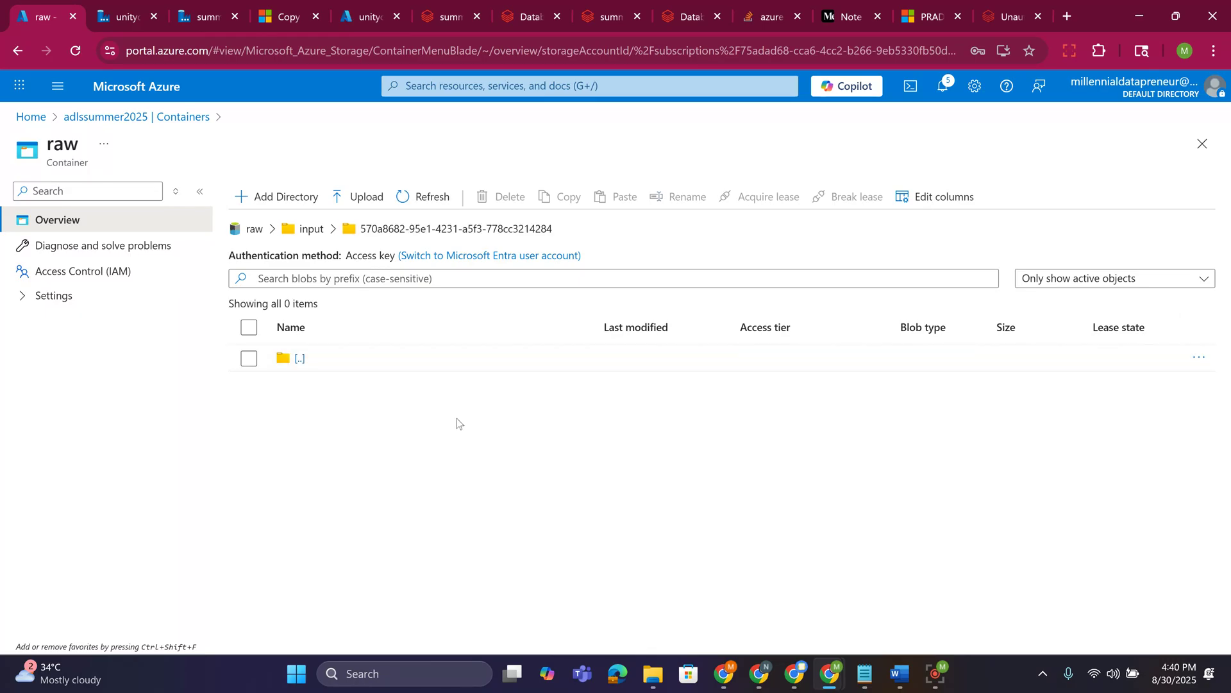
- Return to the input folder and open AzureDatabricksDeltaLakeExportCommand inside the newest staging folder to examine its exported files
click(311, 229)
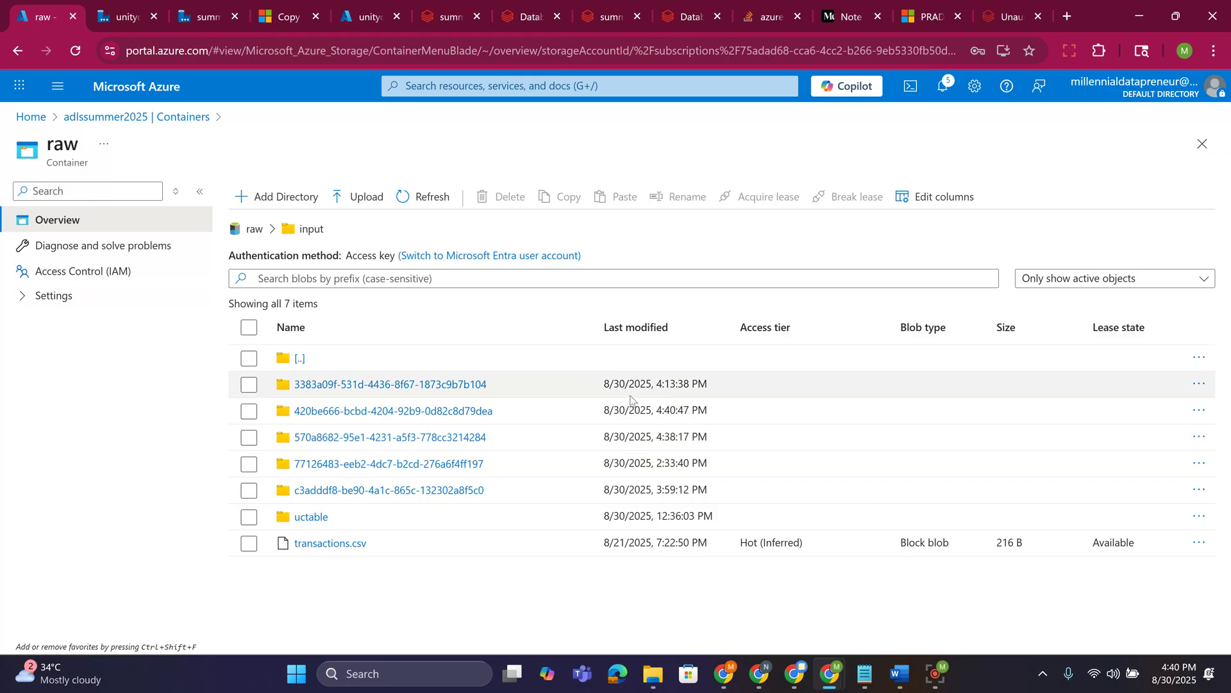
click(413, 411)
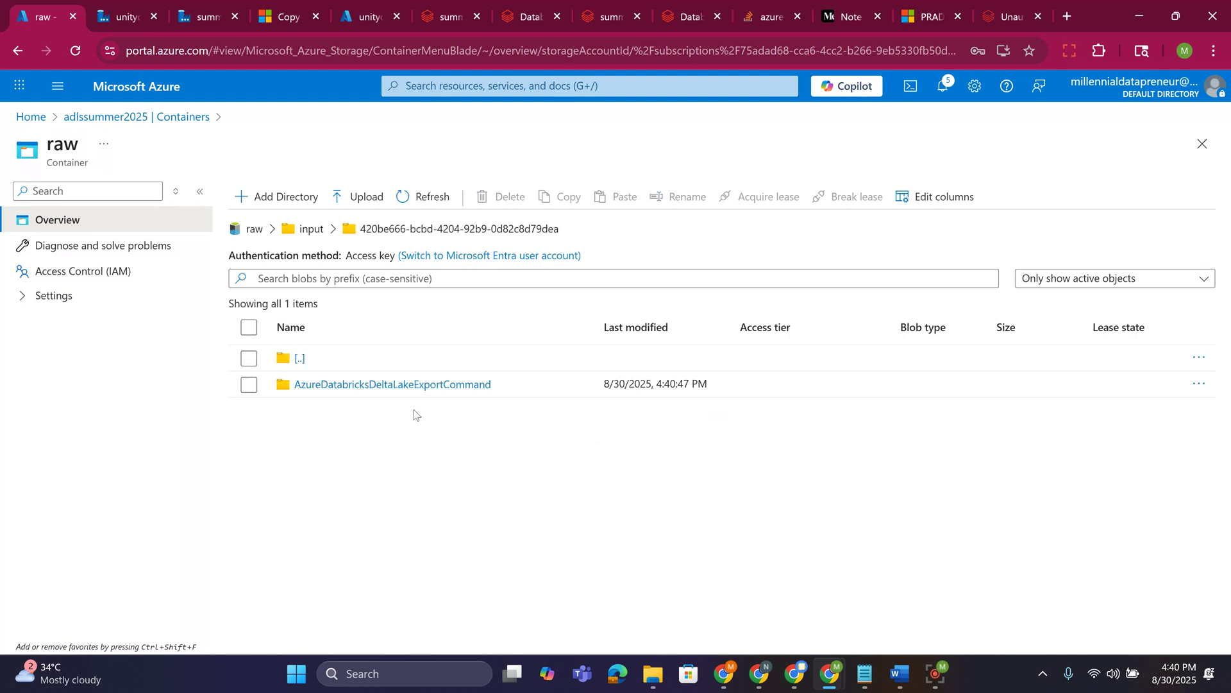
click(386, 384)
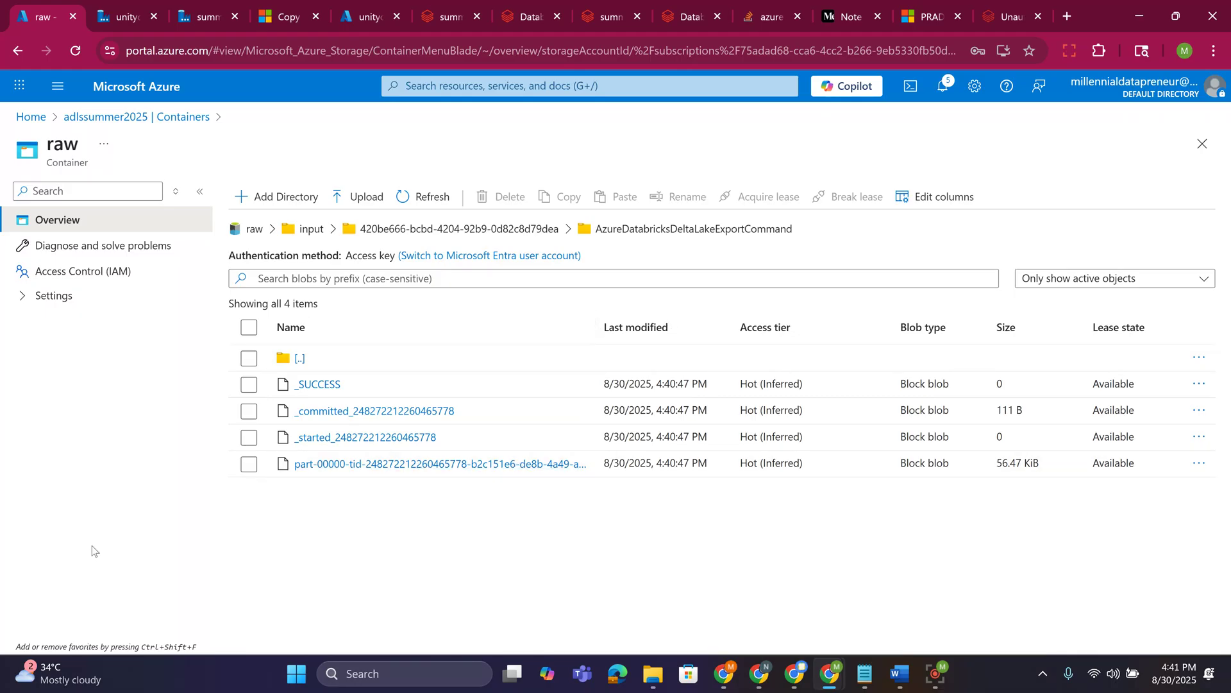
- Return to the parent staging folder, switch to the Databricks workspace, and open the Config Adls to Databricks notebook
click(406, 229)
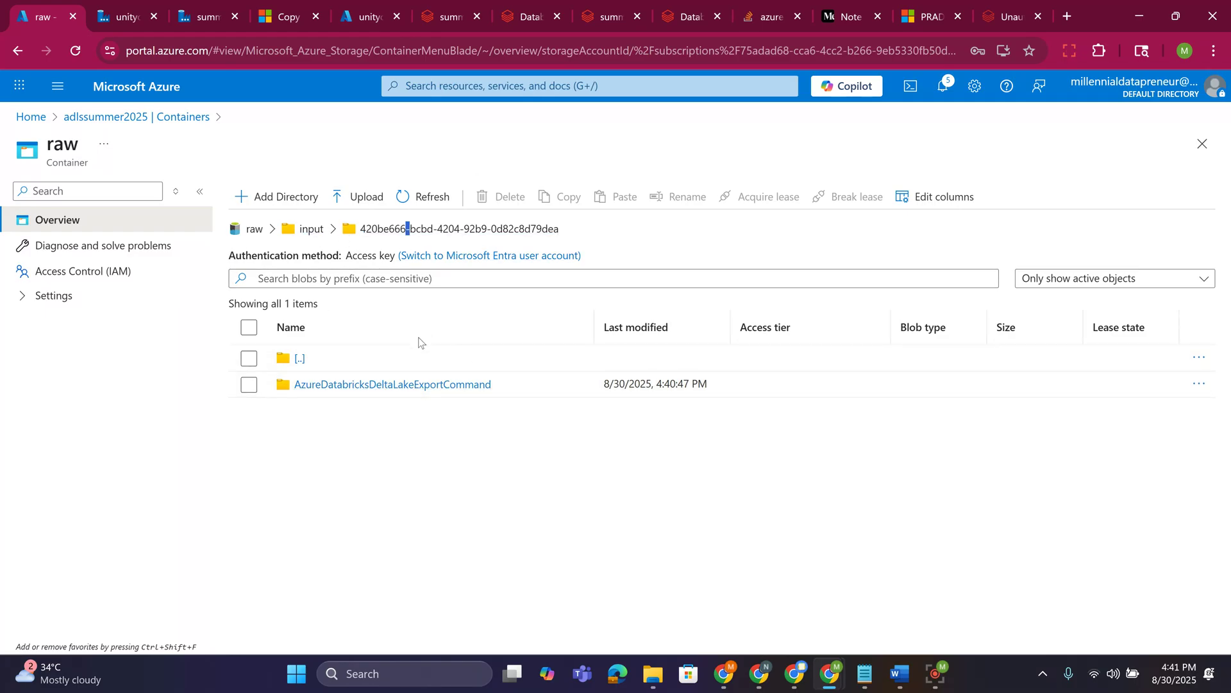
click(447, 17)
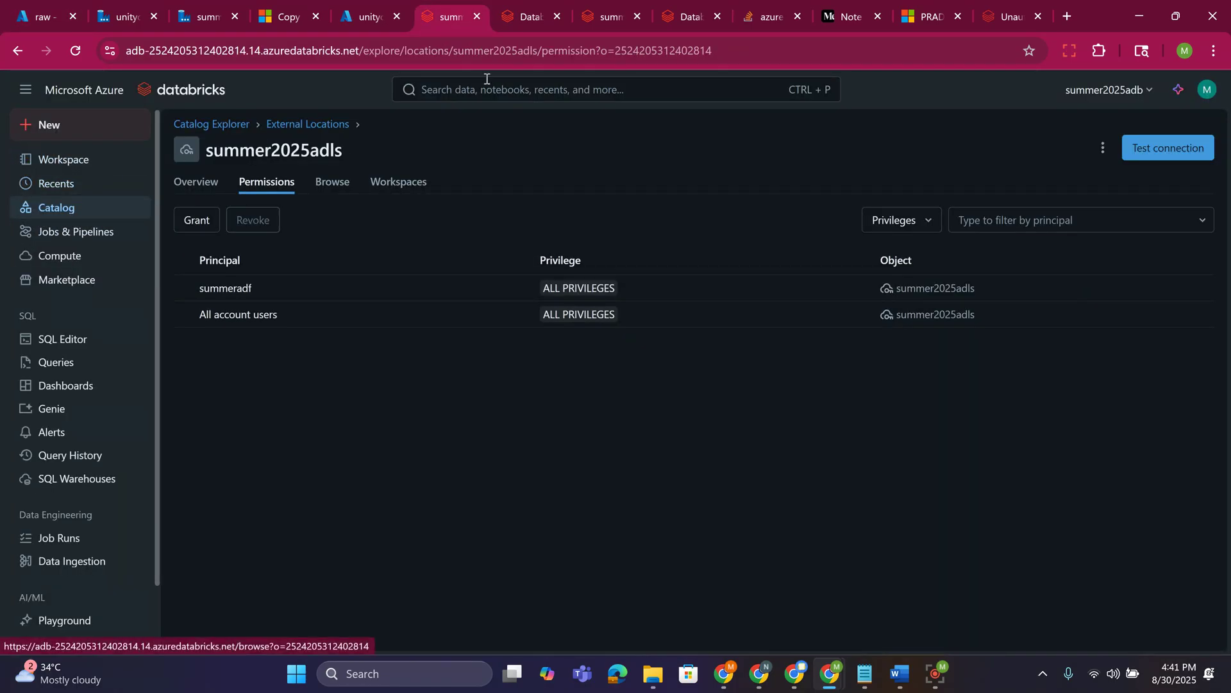
click(87, 160)
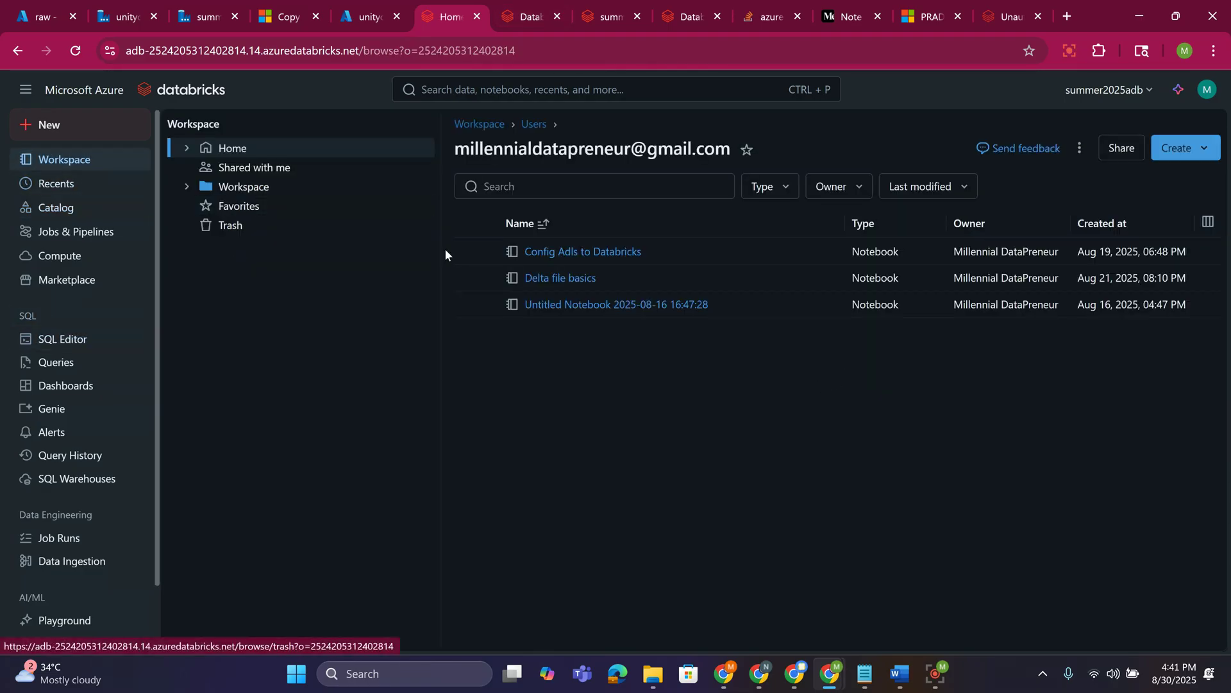
click(580, 253)
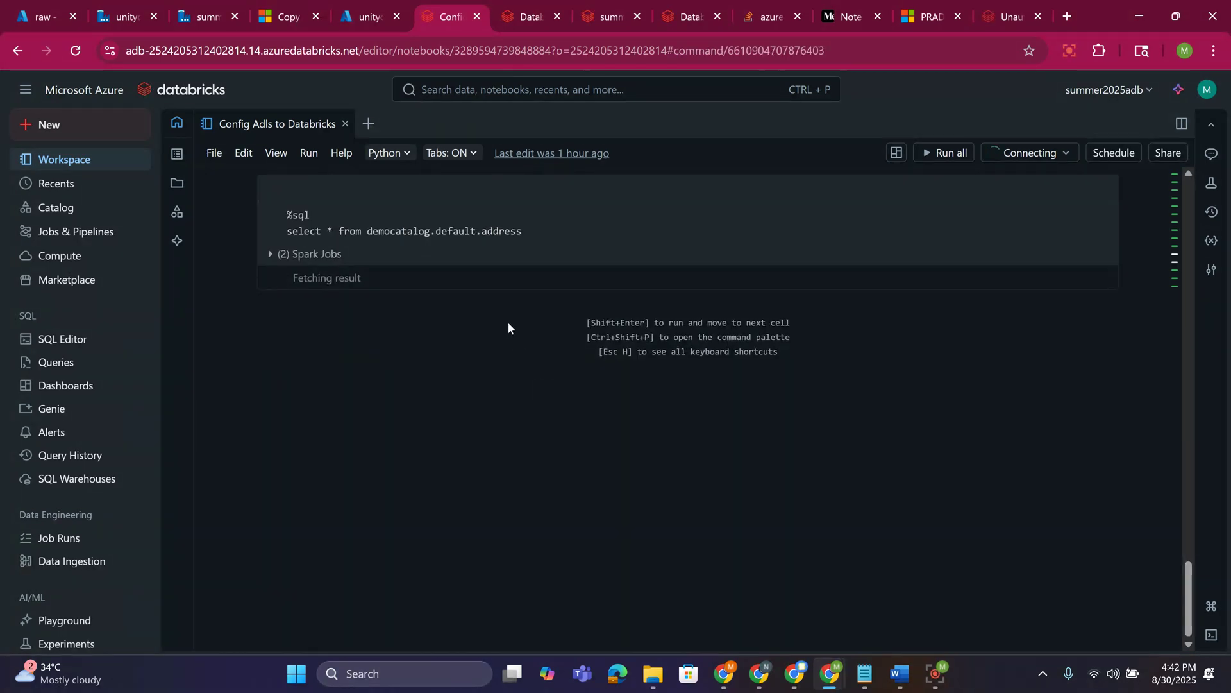
- Find cell 13 in the notebook and examine its code that reads mycatalog.default.address and writes the dataframe to storage
click(517, 247)
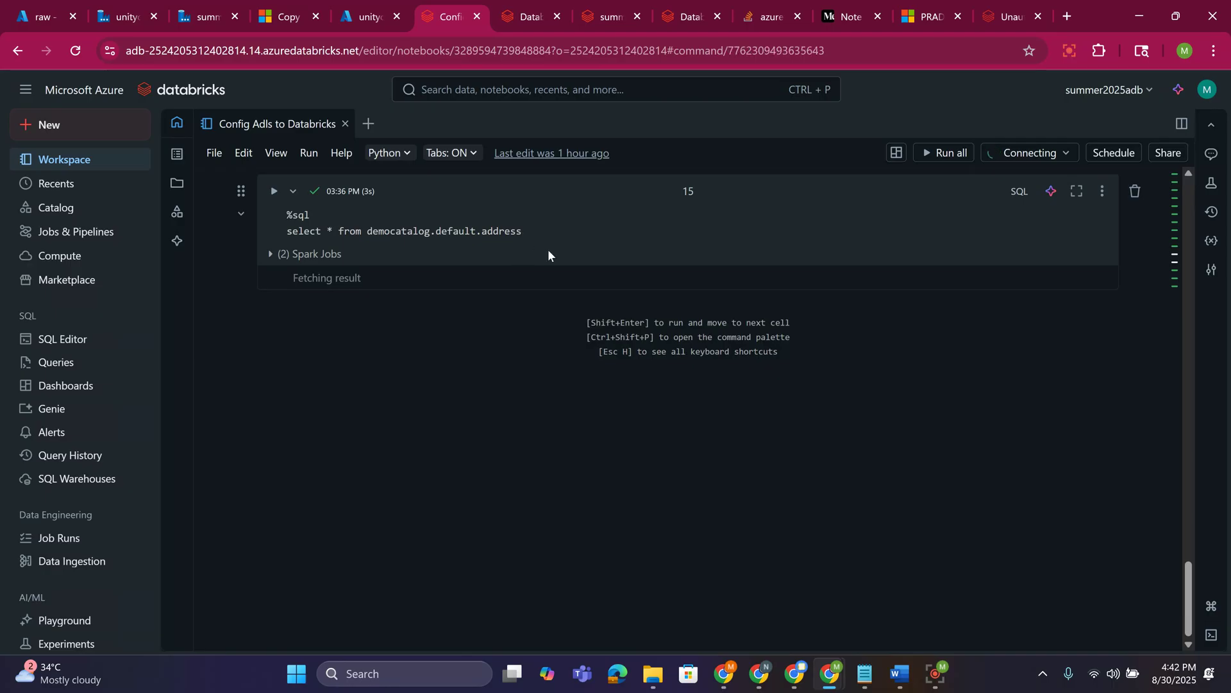
scroll(513, 324, up, 5)
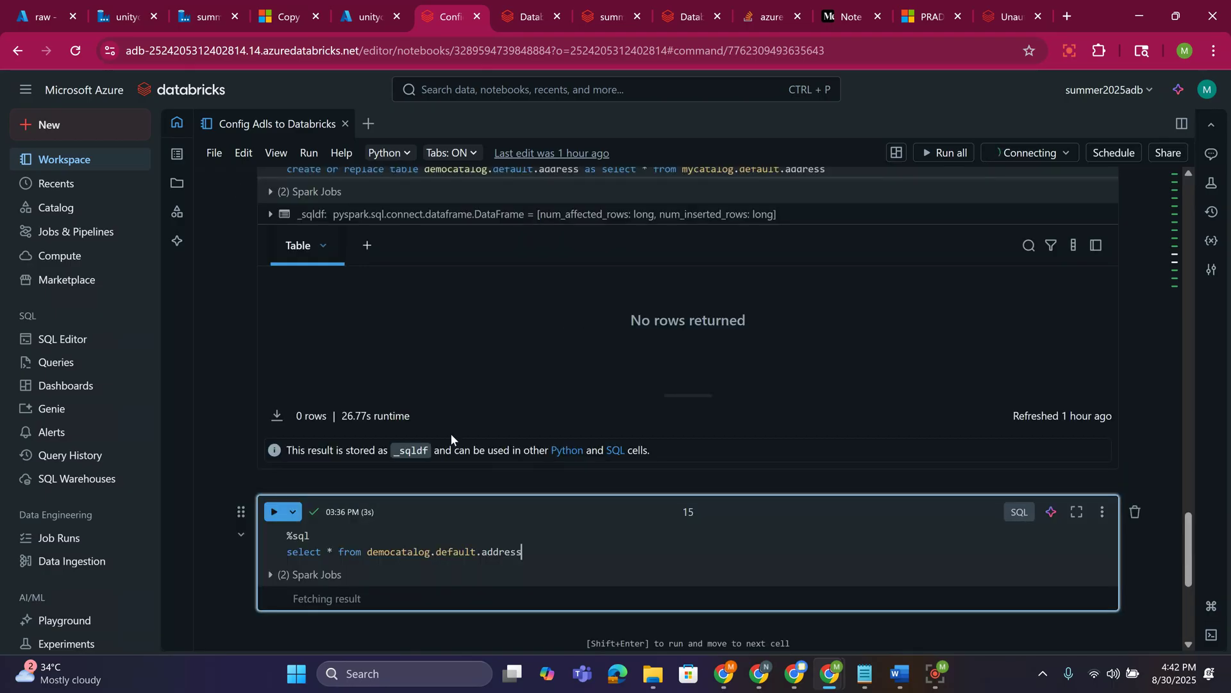
scroll(460, 432, up, 2)
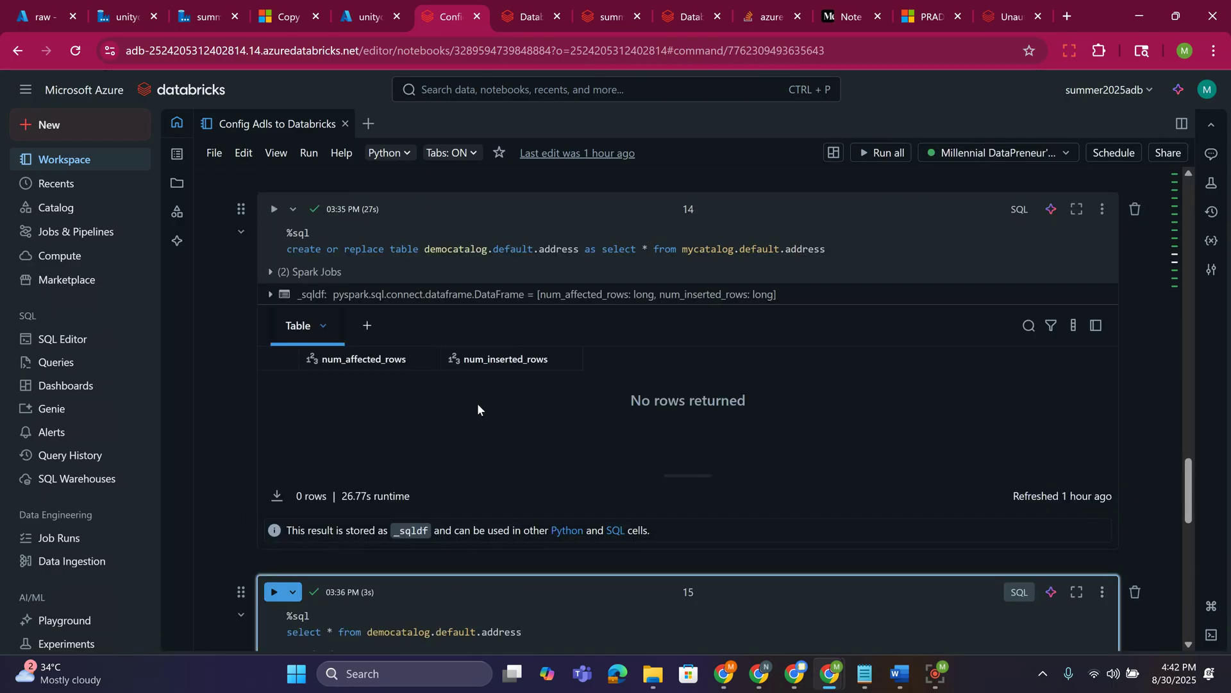
scroll(483, 403, up, 10)
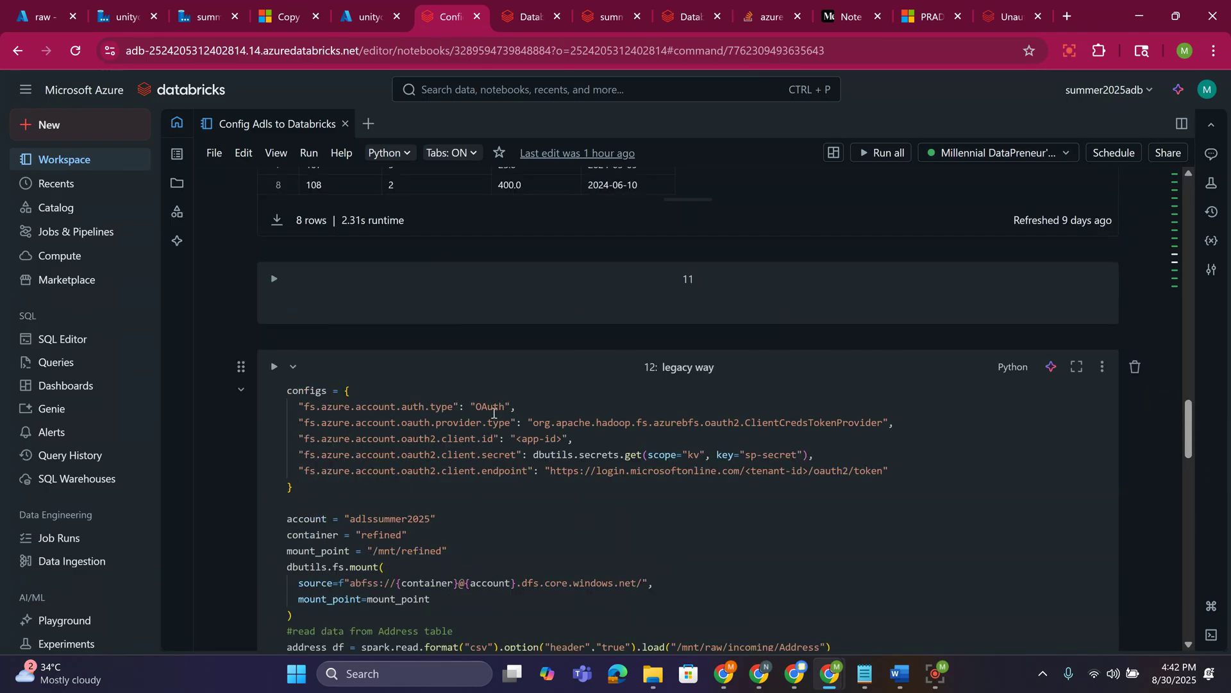
scroll(493, 412, down, 6)
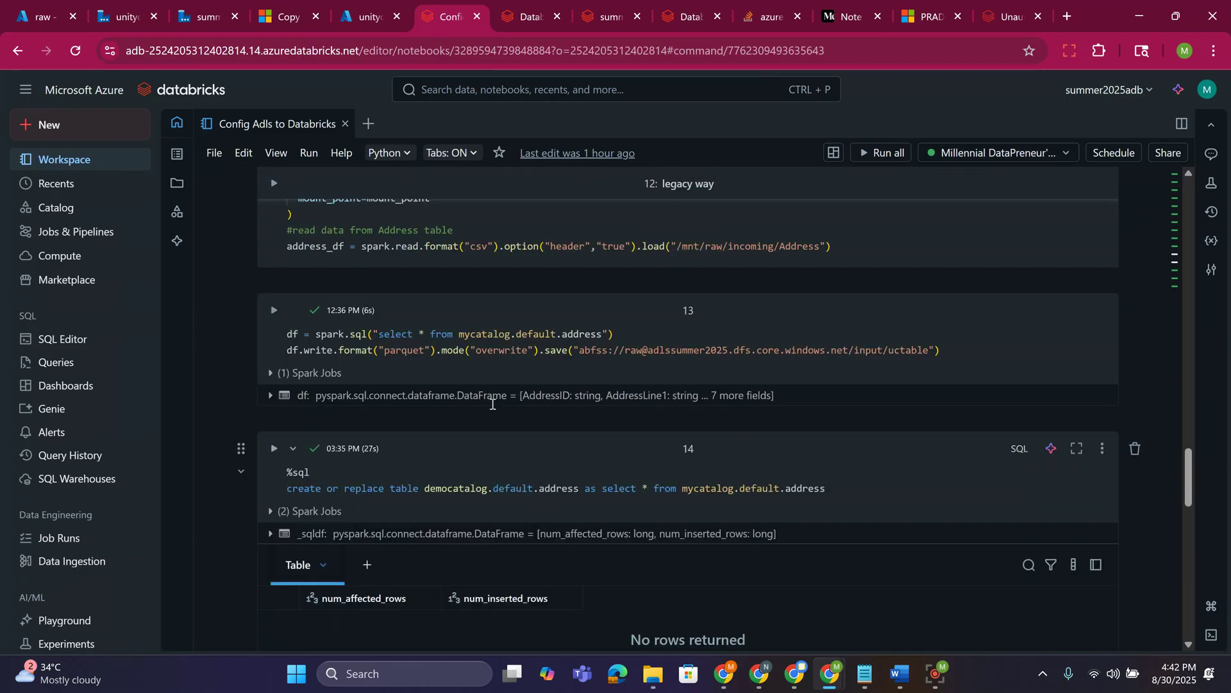
mouse_move(291, 330)
mouse_down()
mouse_move(614, 334)
mouse_move(292, 334)
mouse_up()
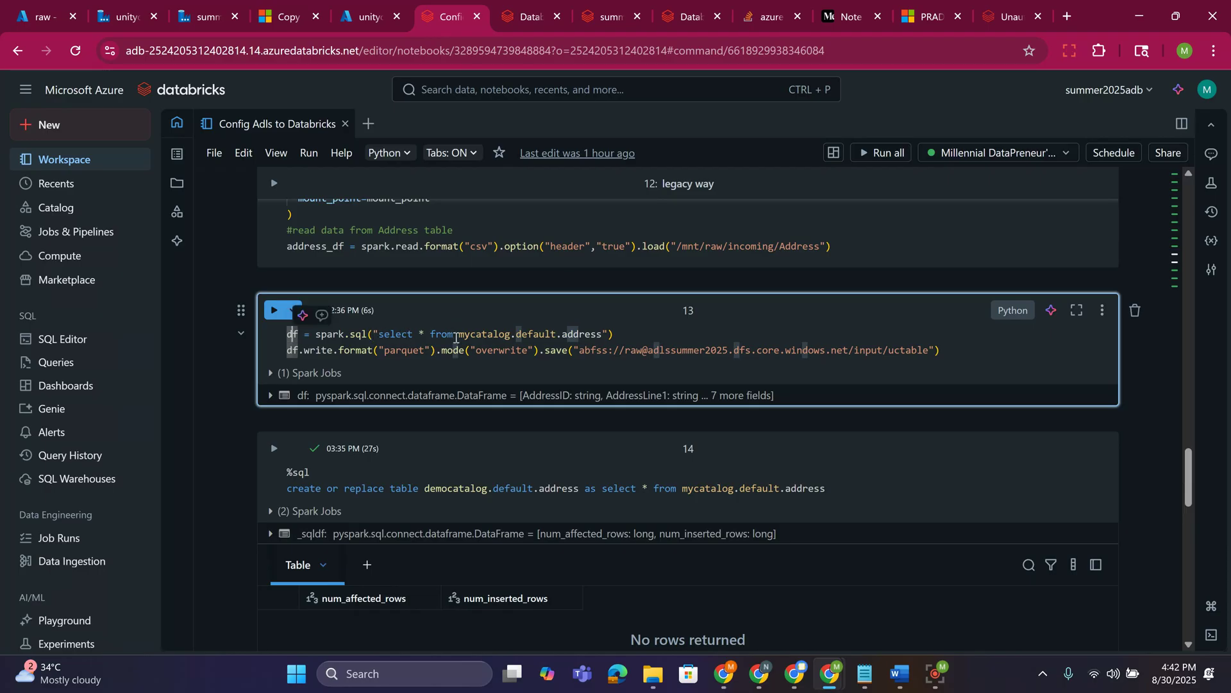
drag(608, 336, 953, 354)
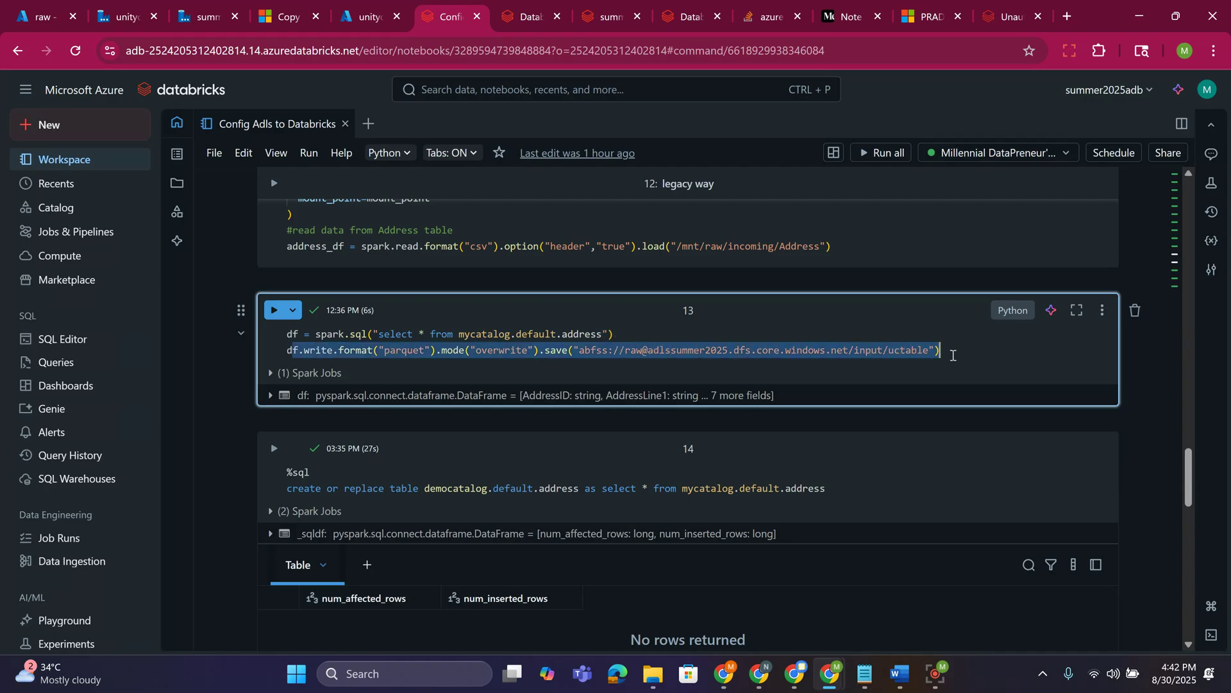
drag(953, 354, 931, 367)
- Examine the abfss output path and the parquet format in cell 13's write statement
click(596, 353)
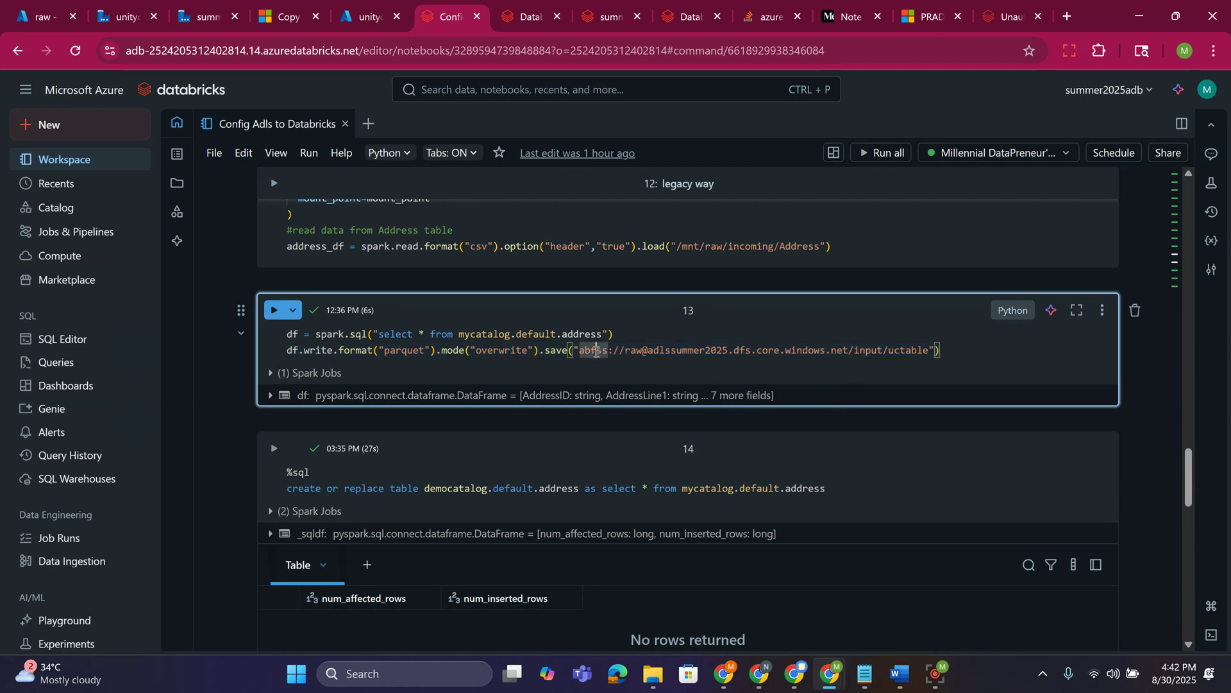
drag(579, 354, 929, 348)
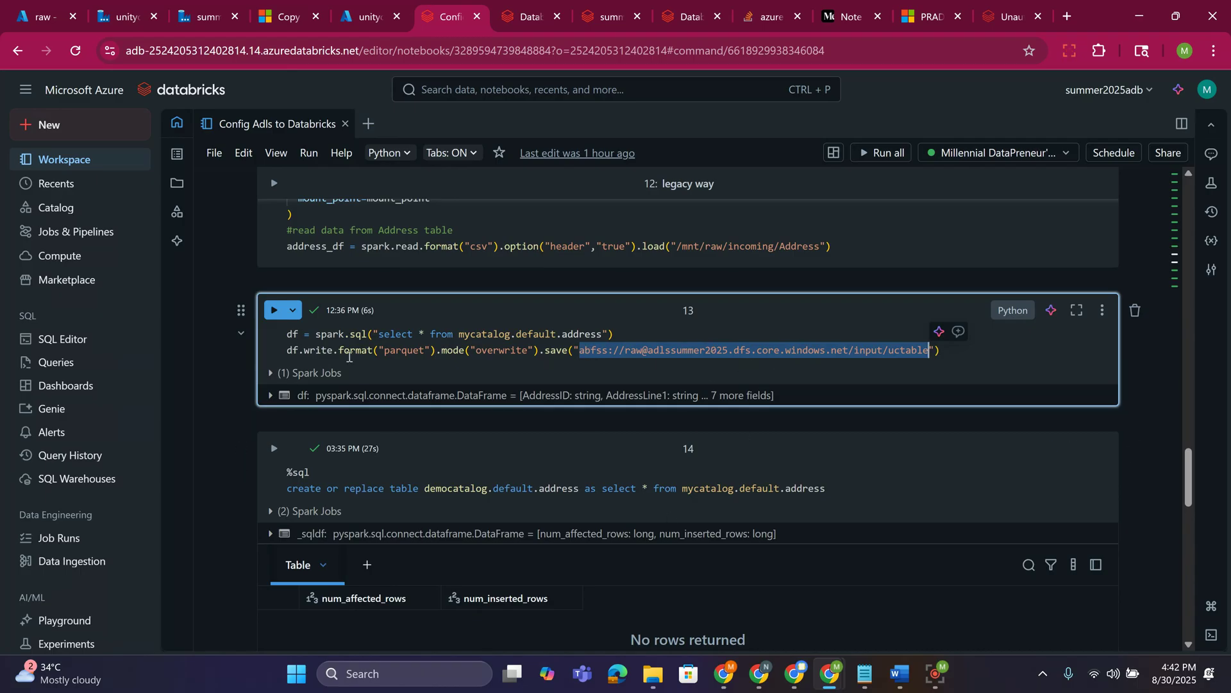
click(397, 349)
double_click(401, 350)
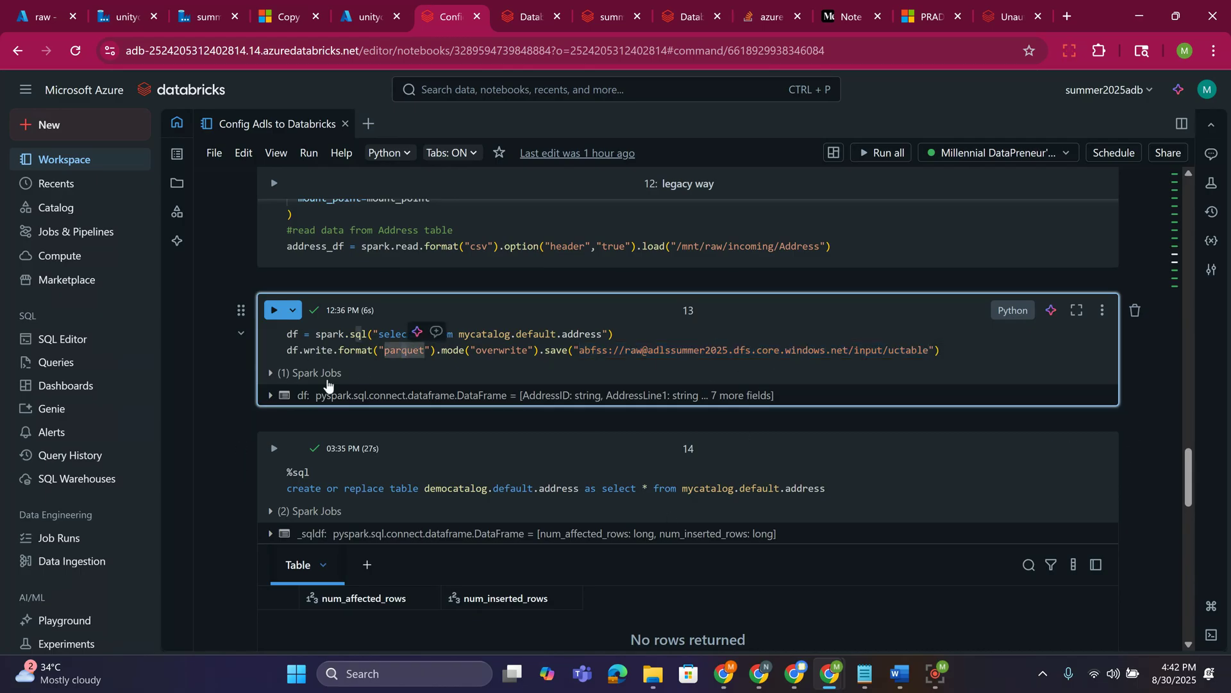
- Switch to pipeline1 in Azure Data Factory and open the source settings of the Copy data1 activity
click(361, 22)
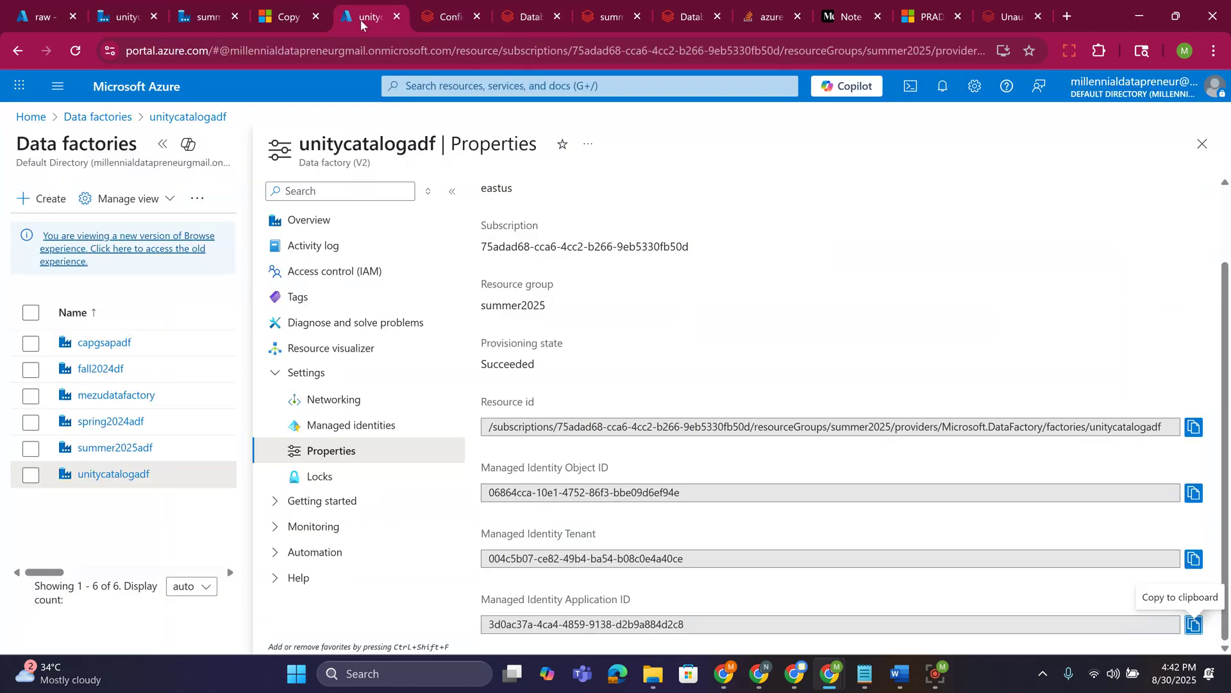
click(134, 18)
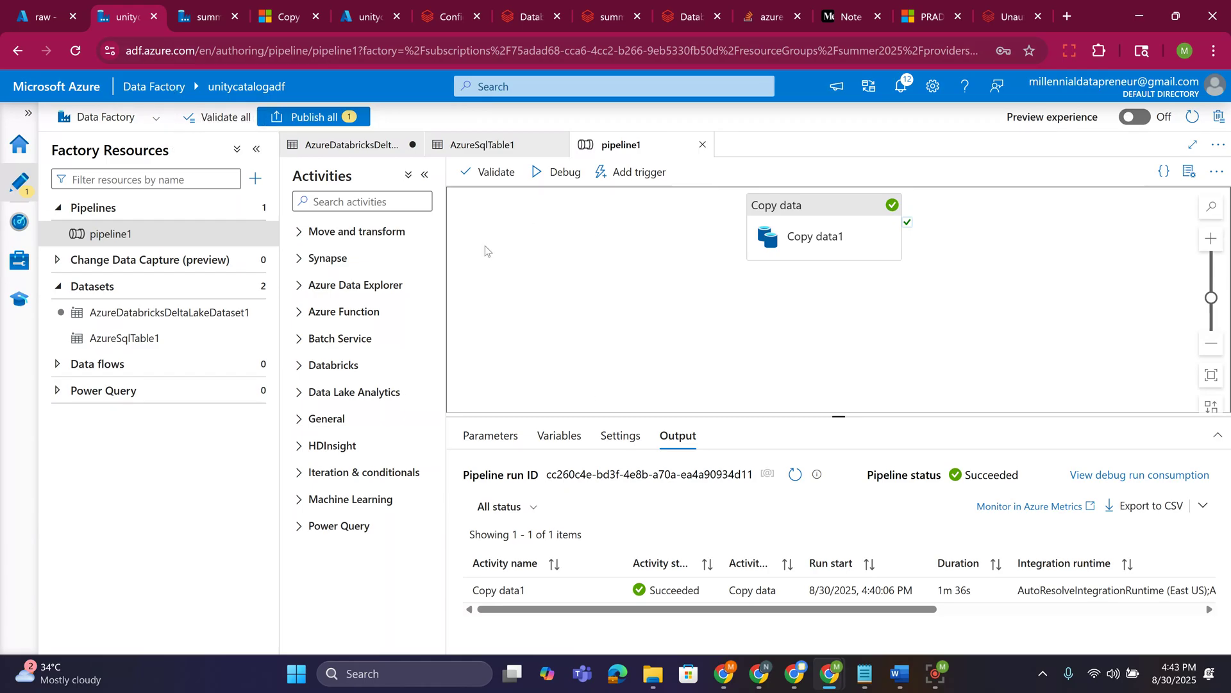
click(760, 237)
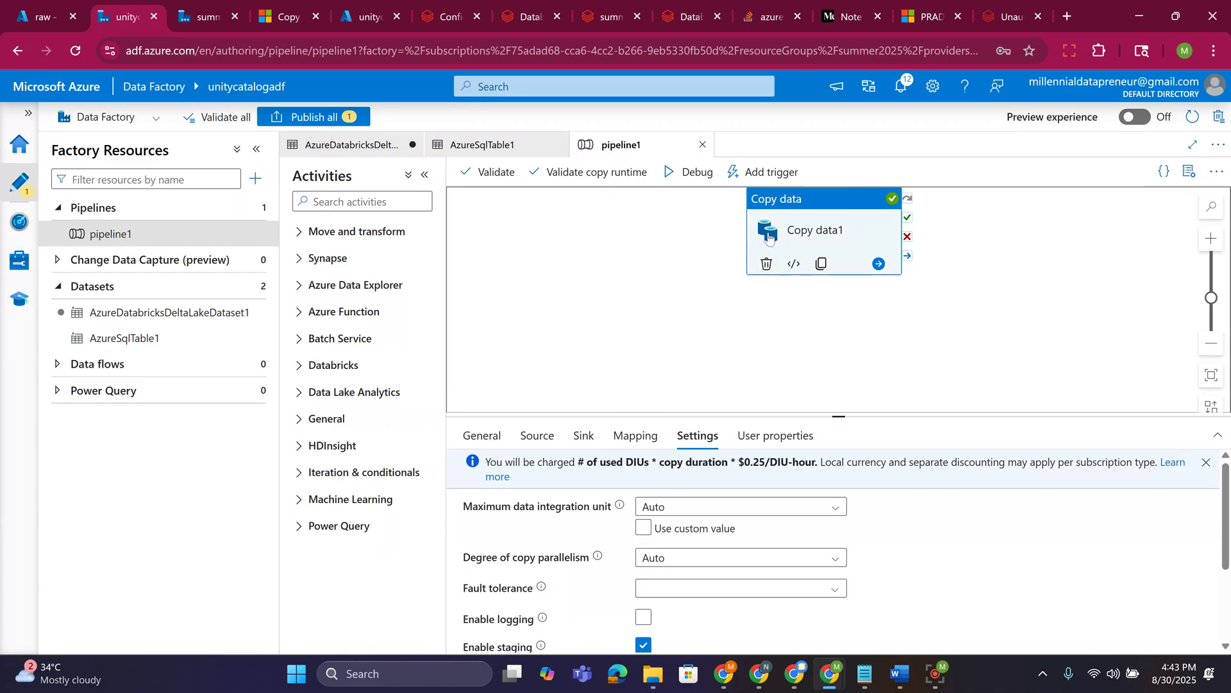
click(531, 437)
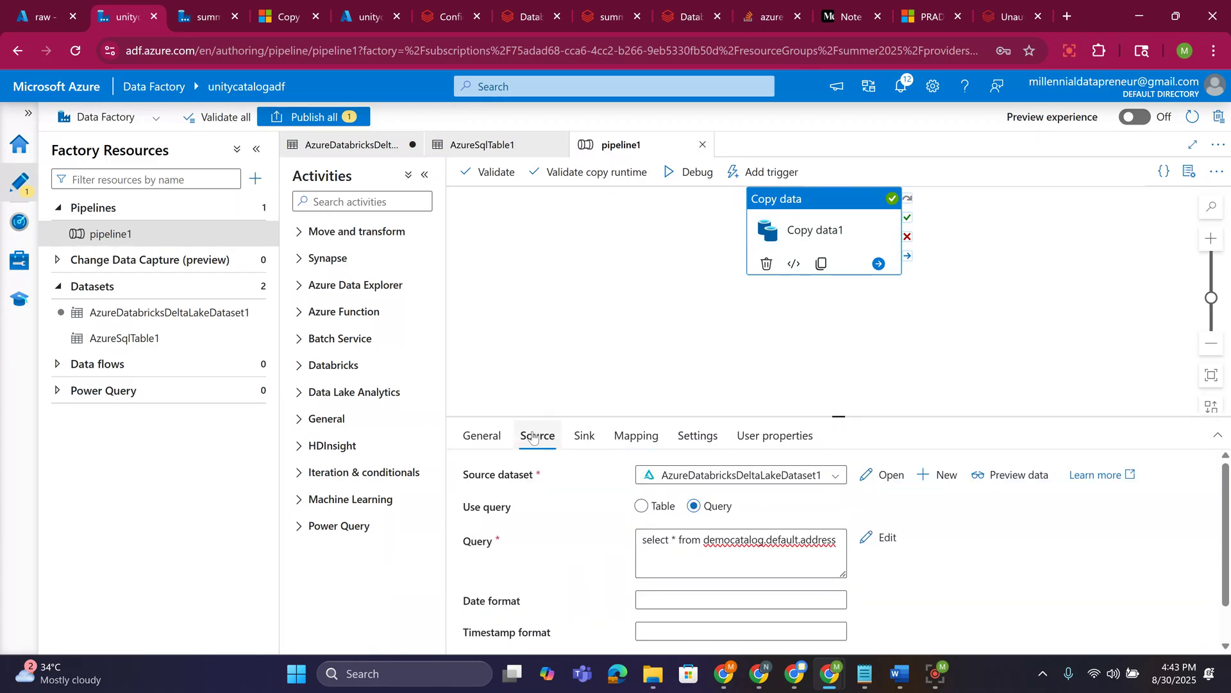
- Compare the Table and Query options for Copy data1's source, keep Query selected, and review the activity's sink settings
click(651, 542)
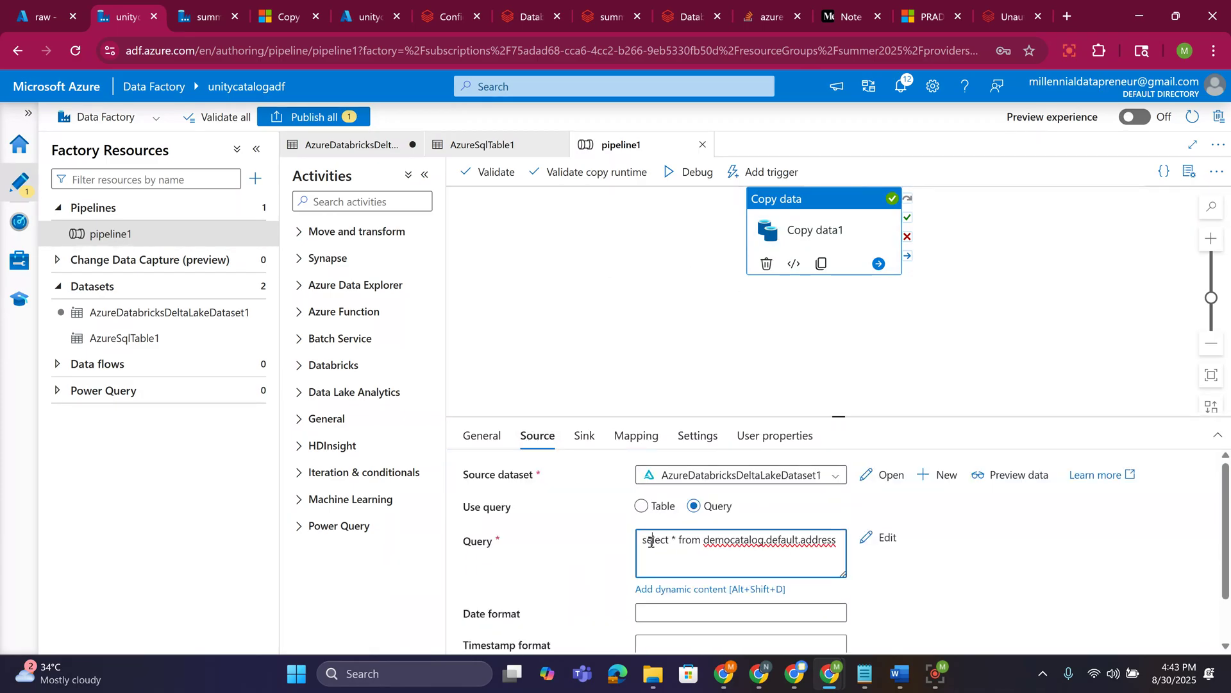
click(642, 506)
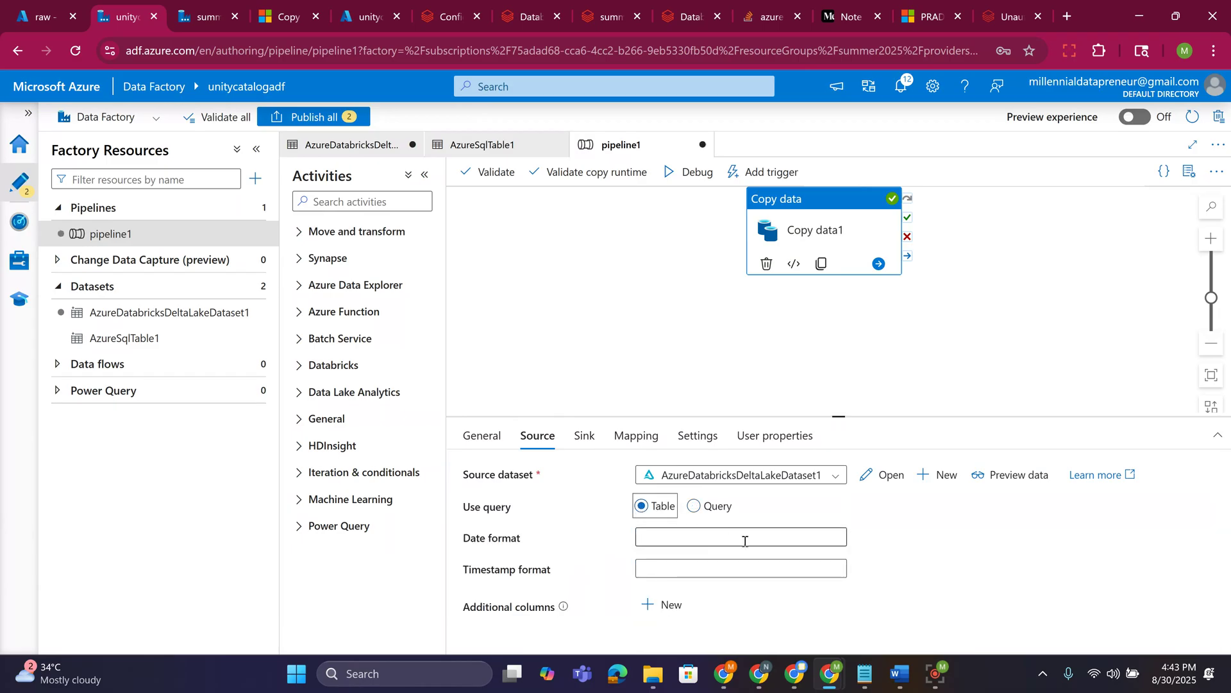
click(697, 506)
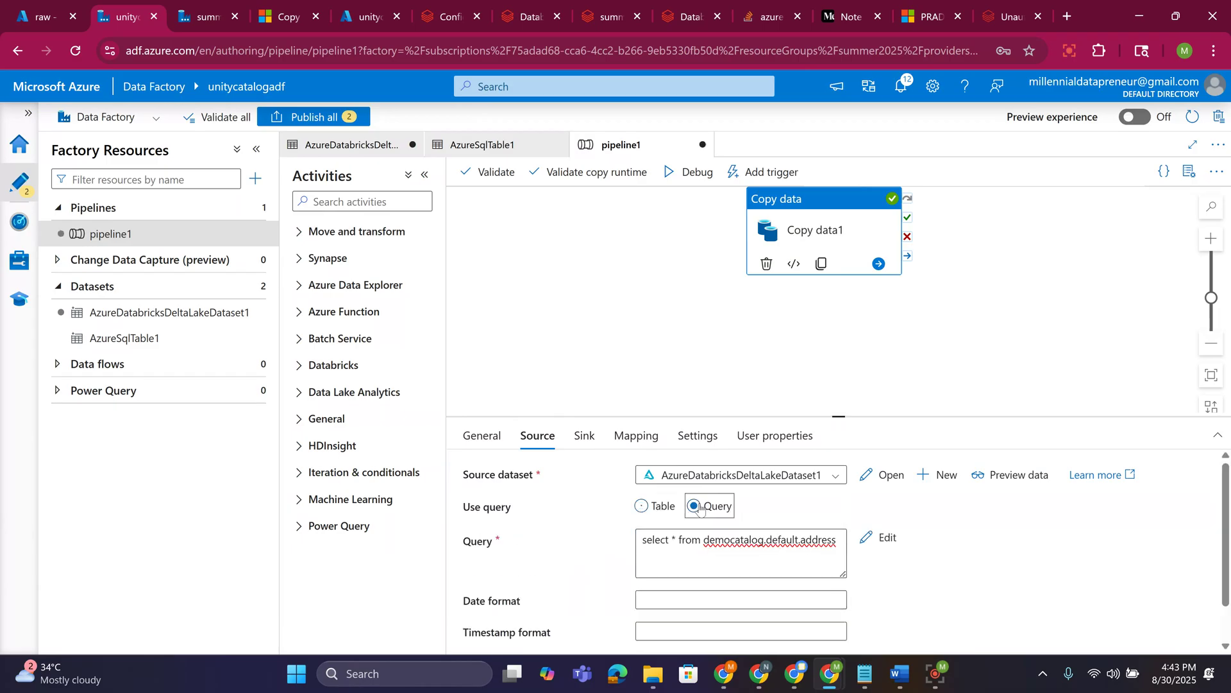
drag(841, 540, 617, 545)
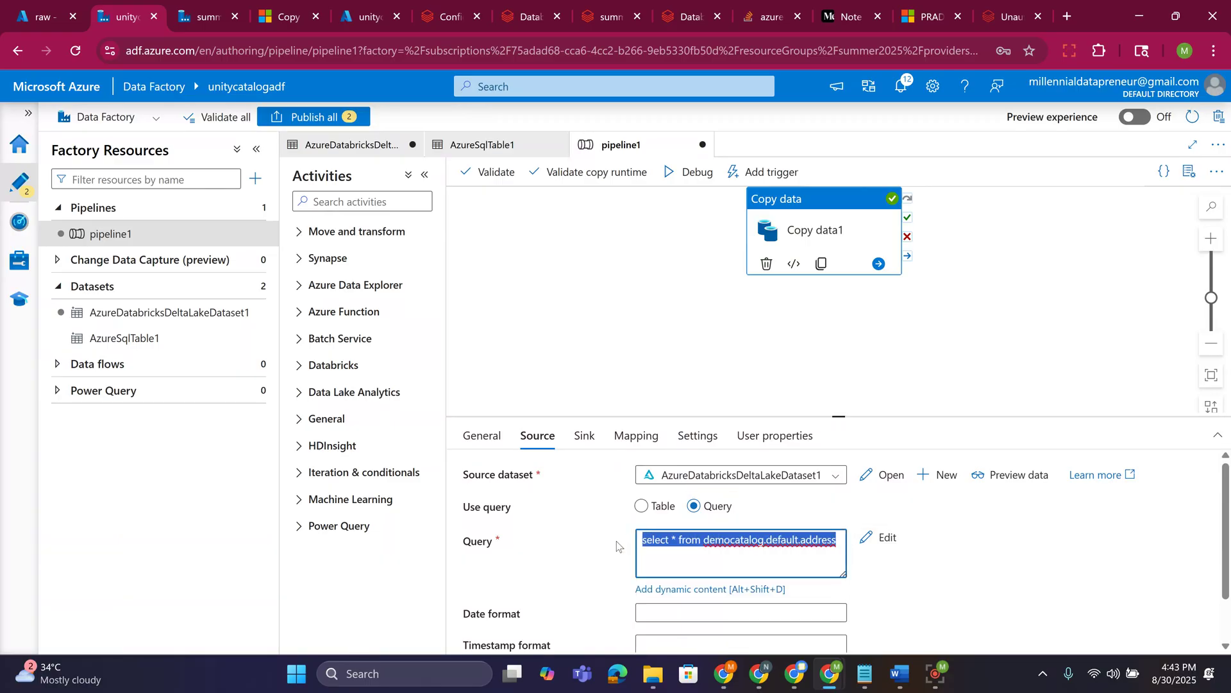
click(584, 444)
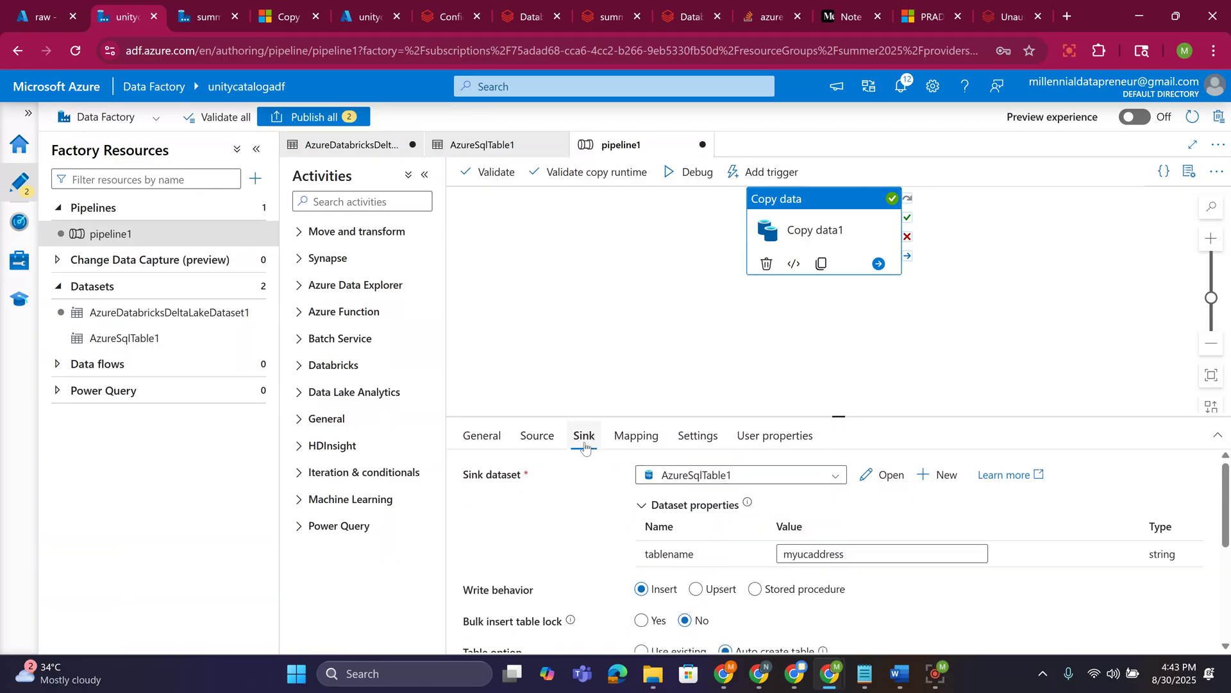
click(790, 238)
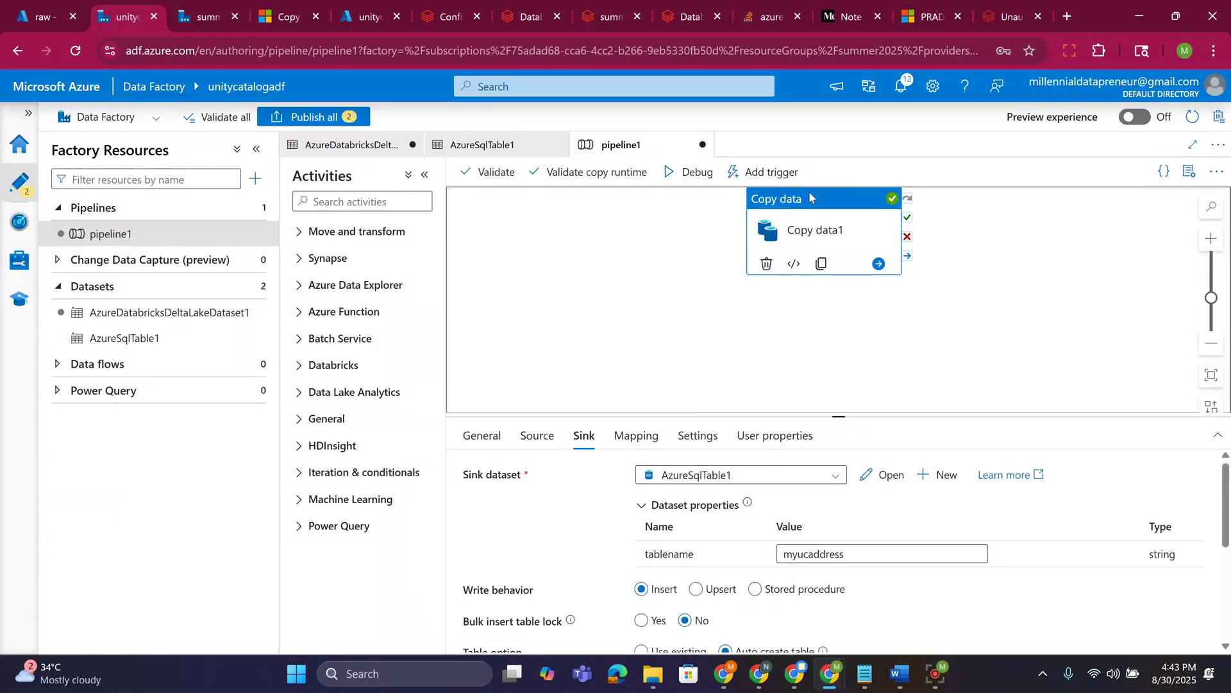